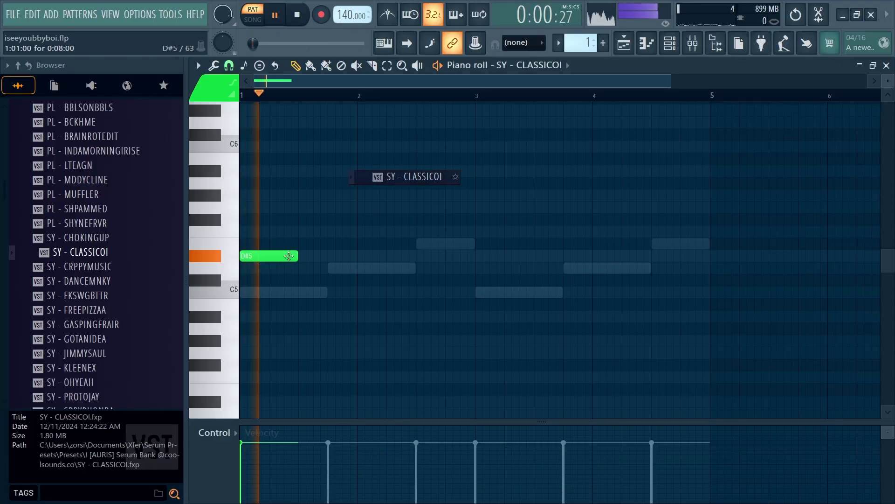
Draw stacked SY - CLASSICOI note pairs across the first two bars: C5 with F5, D5 with G5, E5 with A5
left_click_drag(289, 256, 257, 232)
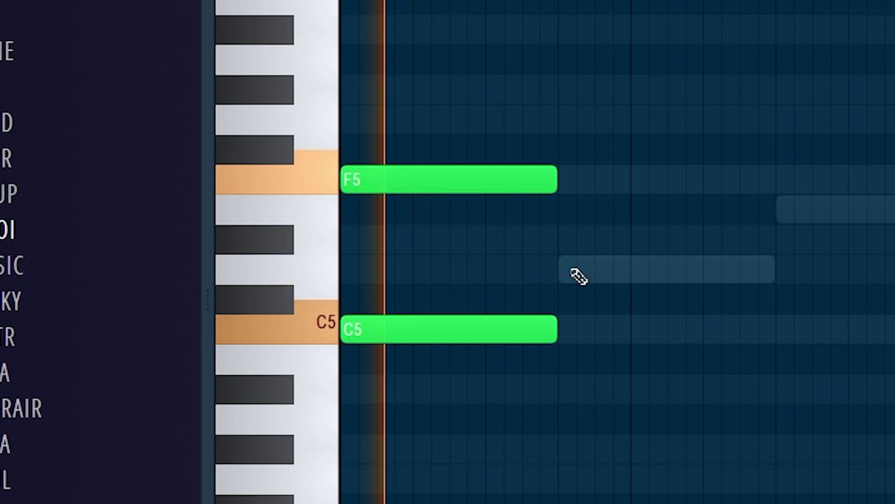
left_click(579, 276)
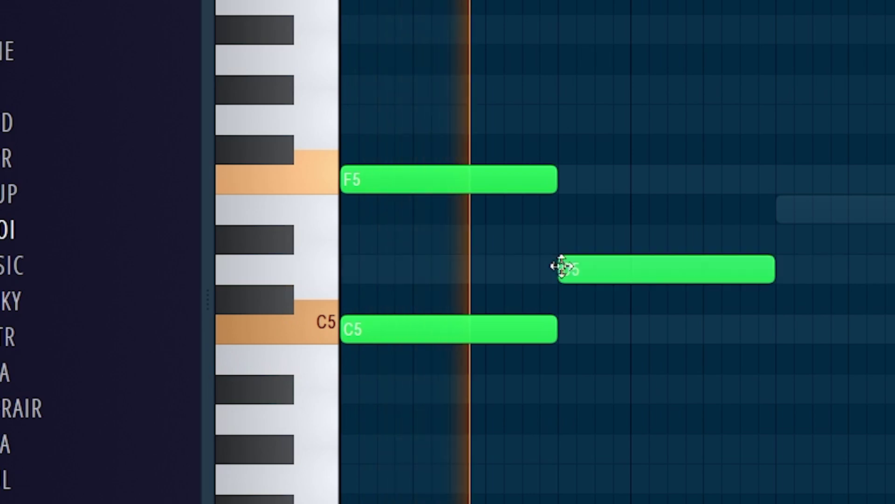
left_click(567, 119)
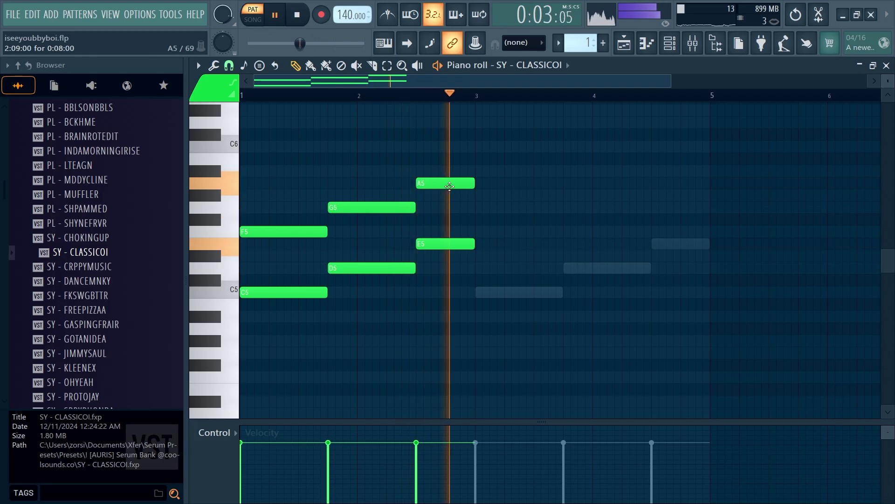
Duplicate the two-bar SY - CLASSICOI chord progression into bars 3 and 4
key("ctrl+b")
scroll(466, 216, "up", 2)
left_click(536, 153)
right_click(536, 153)
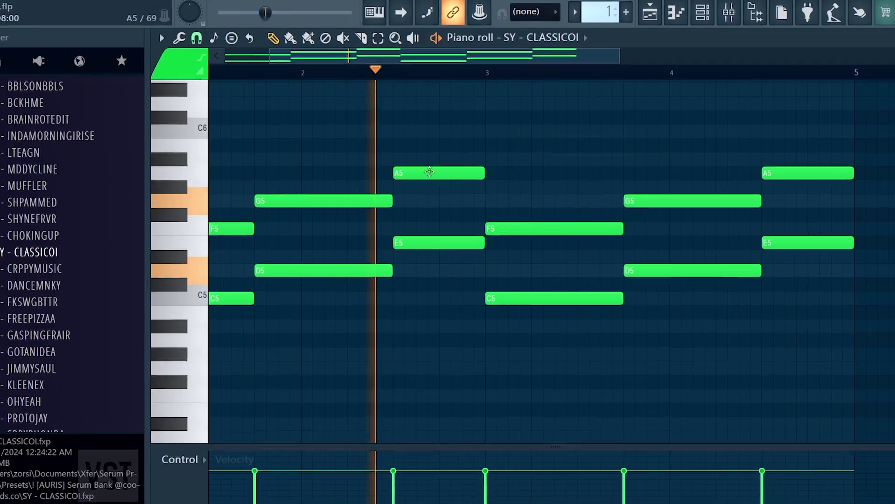
left_click(289, 152)
right_click(289, 152)
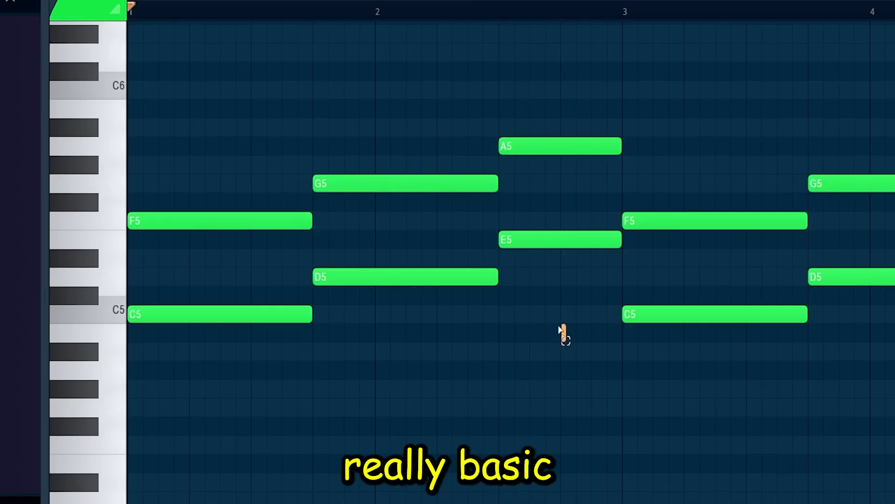
Select the C5 and D5 bass notes at the start of the progression to examine how the chords are built
left_click_drag(558, 326, 177, 171)
left_click_drag(524, 321, 182, 271)
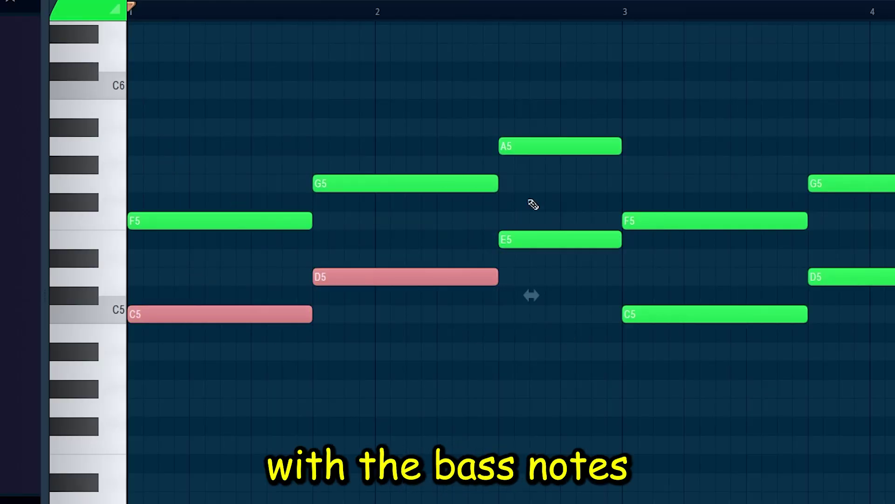
left_click_drag(569, 228, 105, 140)
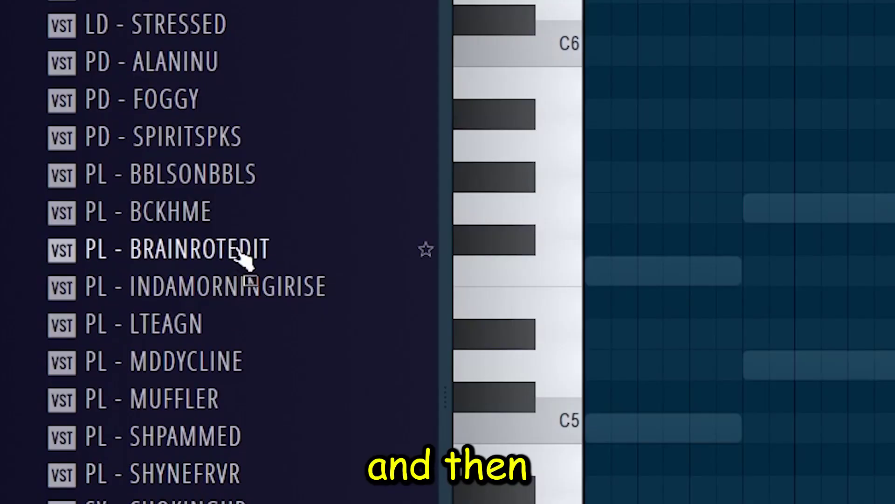
Load the LD - STRESSED preset and draw a two-bar F5, G5, A5 lead, duplicated into bars 3 and 4
scroll(243, 261, "up", 4)
scroll(216, 290, "down", 2)
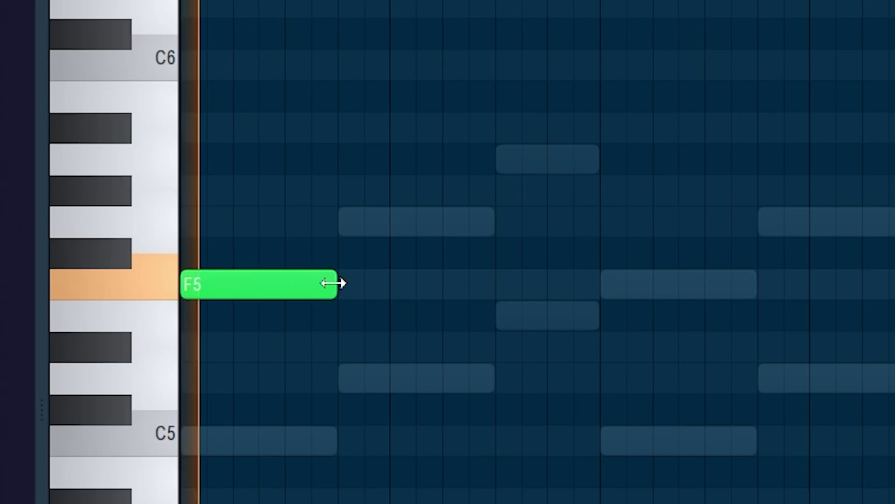
left_click(357, 224)
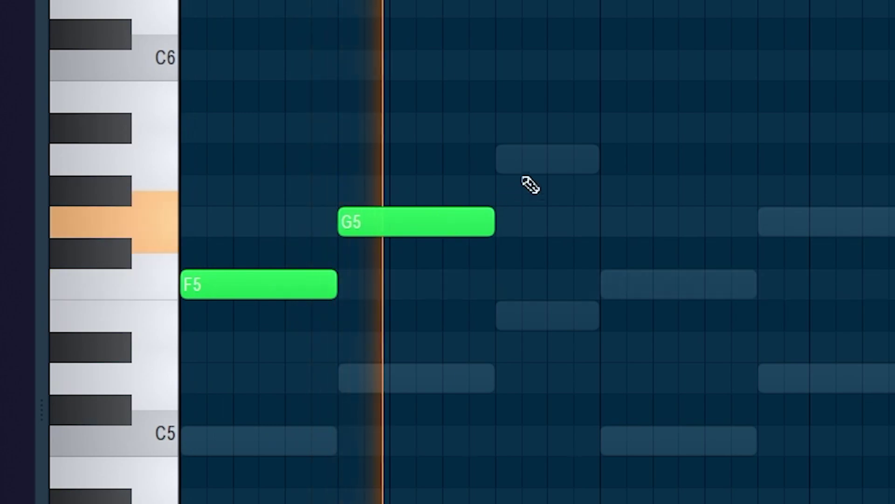
left_click(510, 160)
key("ctrl+a")
key("ctrl+b")
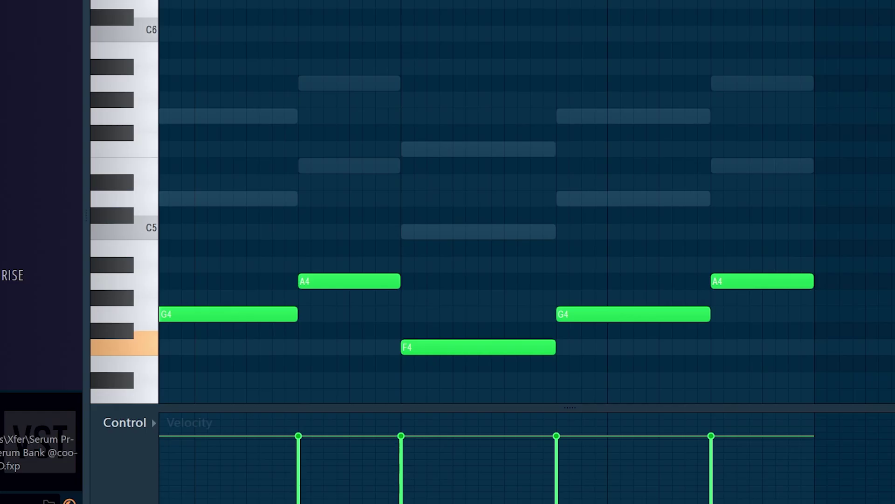
Roll off the lead's highs at about 7.6 kHz with band 7 and cut its lows with band 1 in Fruity parametric EQ 2 on insert 3
left_click(438, 66)
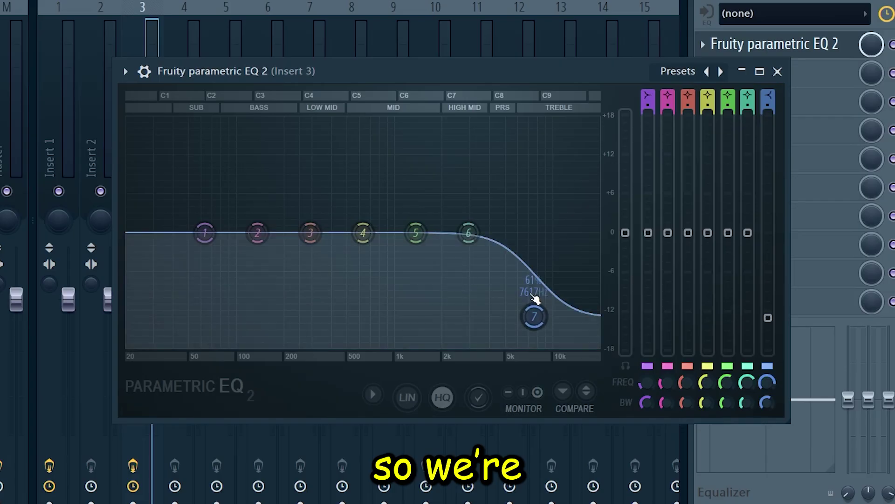
left_click_drag(535, 314, 534, 323)
left_click_drag(200, 232, 270, 345)
key("space")
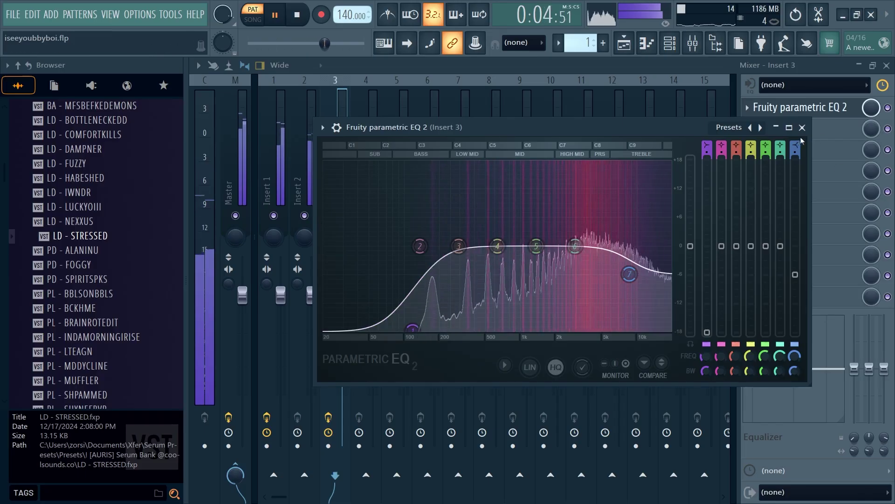
left_click(803, 127)
left_click(802, 130)
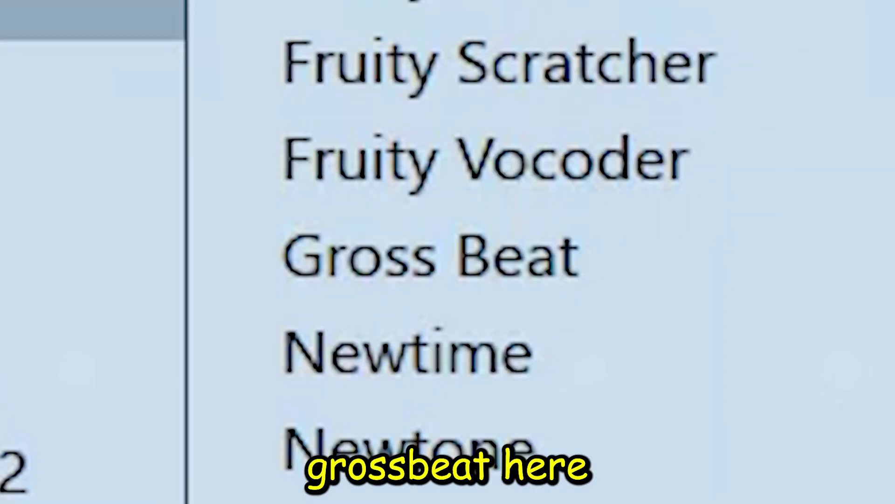
Add Gross Beat to insert 3, load AURIS Gross Beat Presets [coolsounds.co] and apply the AURIS22 time slot
left_click(562, 202)
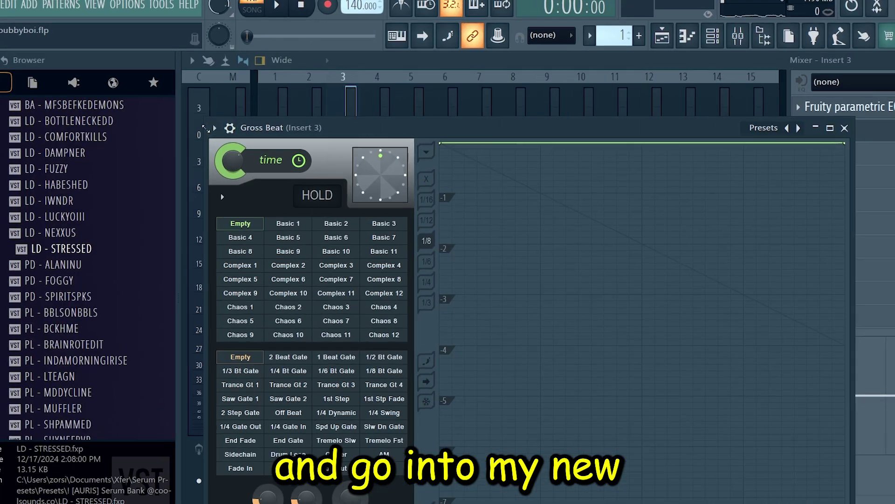
left_click(218, 127)
mouse_move(287, 229)
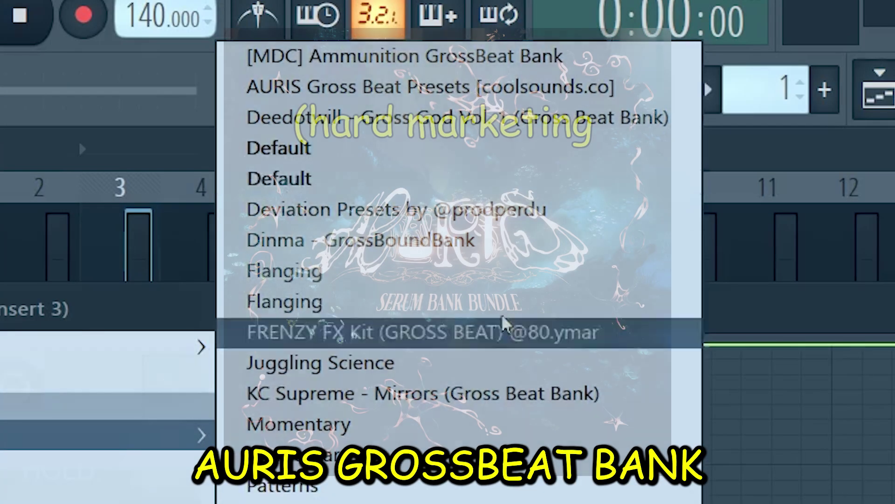
left_click(480, 87)
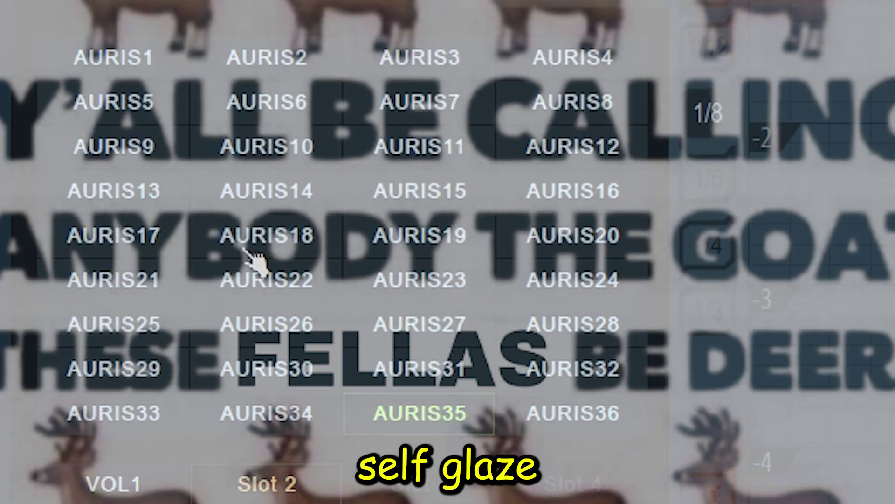
left_click(267, 280)
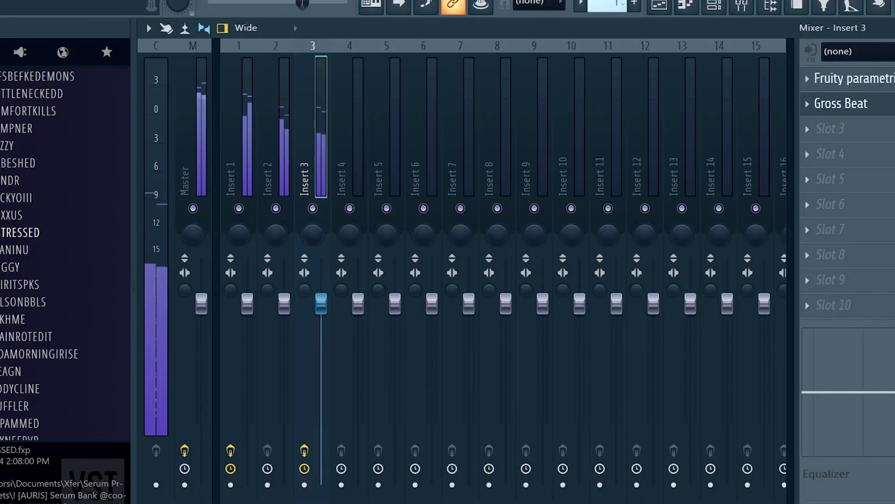
key("Escape")
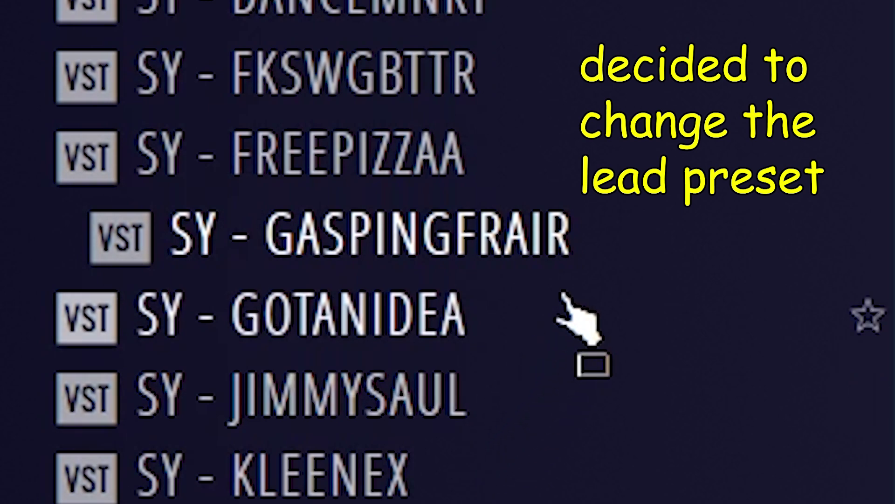
Switch the lead to the SY - GASPINGFRAIR preset and draw a short F4 after the first G4 note
left_click(630, 237)
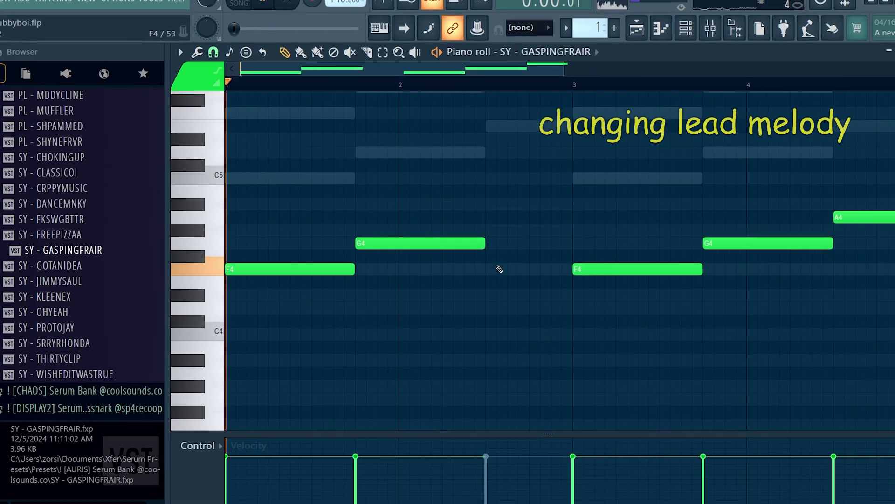
left_click(499, 269)
mouse_move(570, 270)
left_mouse_down()
mouse_move(524, 278)
mouse_move(568, 279)
left_mouse_up()
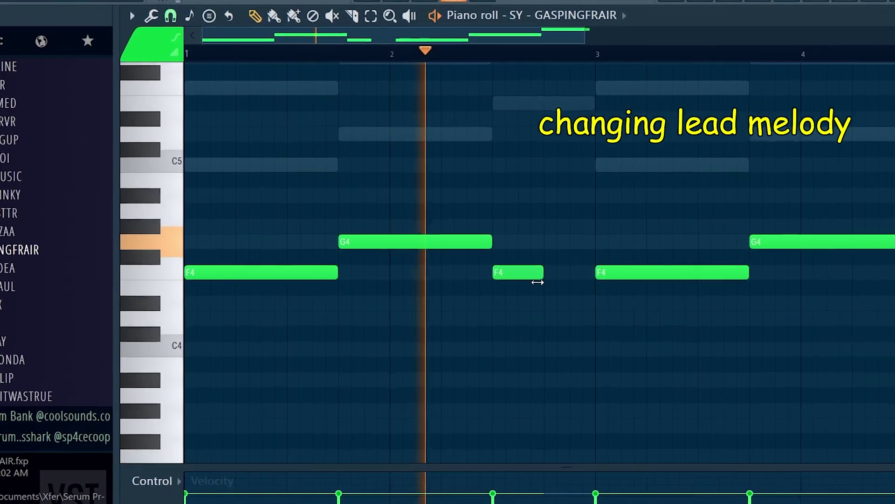
Raise the whole SY - GASPINGFRAIR lead melody by one octave
key("ctrl+Up")
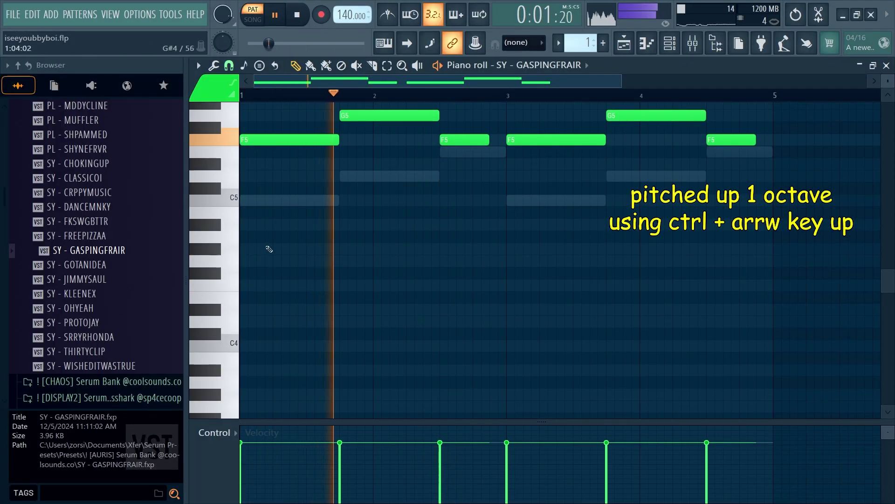
scroll(373, 232, "up", 3)
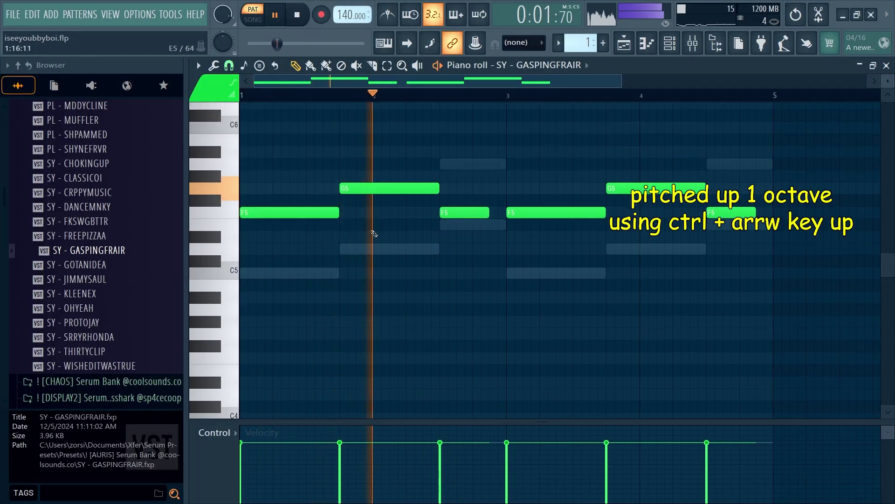
scroll(374, 233, "down", 3)
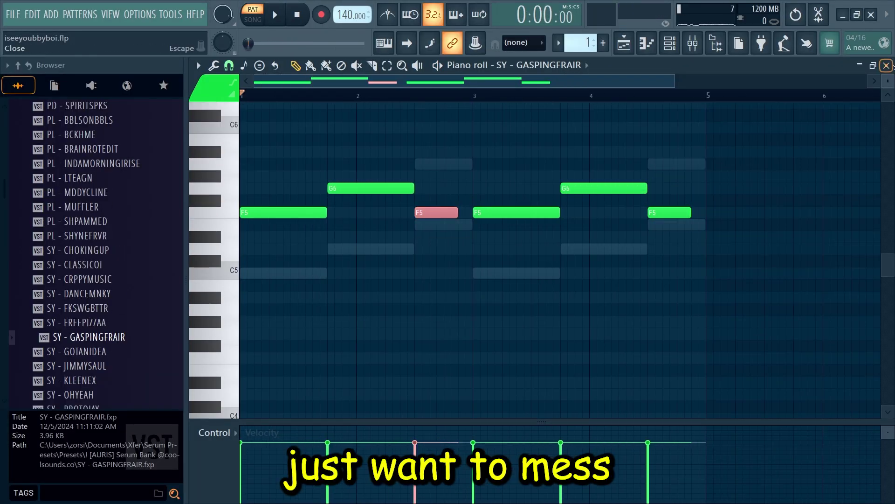
Close the lead's piano roll and load the 808 - CRUSH sample from the 808 sample folder
left_click(887, 65)
scroll(96, 271, "up", 10)
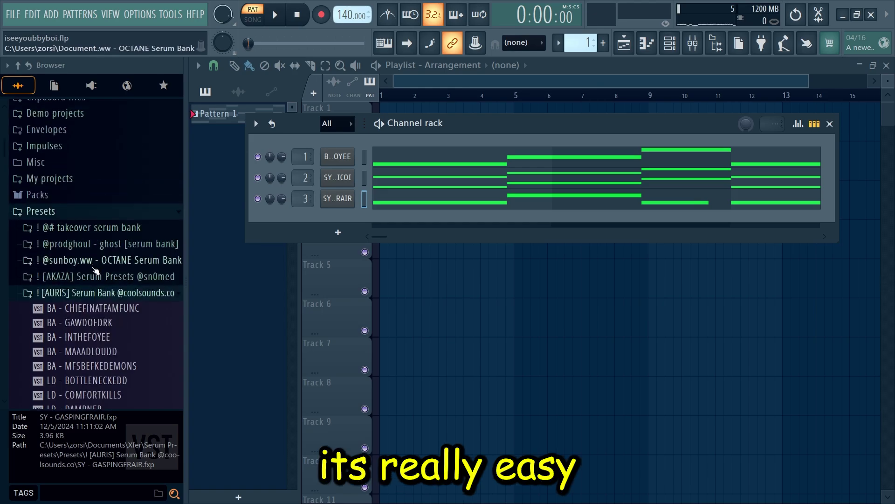
scroll(96, 270, "down", 3)
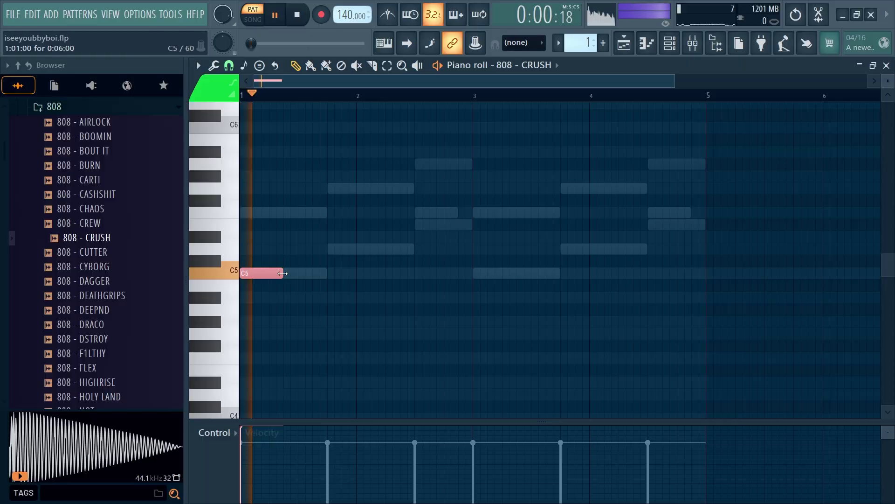
Draw a two-bar 808 pattern of C5, C5, D5, D5, E5 following the bass notes, and duplicate it into bars 3 and 4
mouse_move(283, 274)
left_mouse_down()
mouse_move(336, 274)
mouse_move(397, 247)
mouse_move(445, 240)
left_mouse_up()
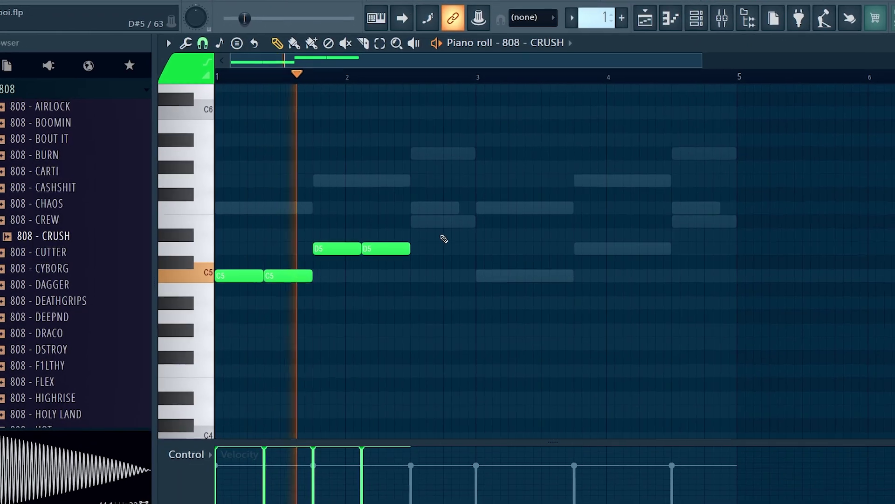
left_click(414, 222)
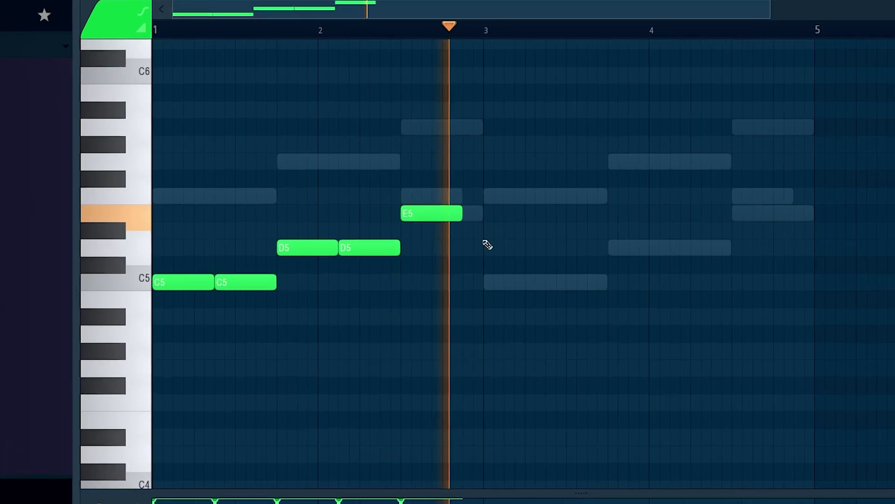
key("ctrl+b")
mouse_move(491, 273)
left_mouse_down()
mouse_move(530, 274)
mouse_move(506, 273)
left_mouse_up()
left_click(483, 200, "ctrl")
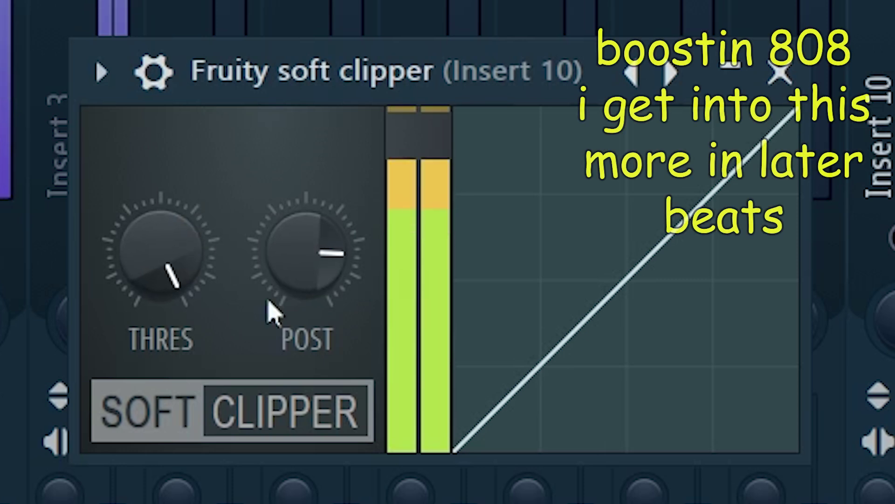
Boost the 808 by raising the Fruity soft clipper's post gain on insert 10, and replace its sample with 808 - KICKBACK
left_click_drag(297, 266, 298, 248)
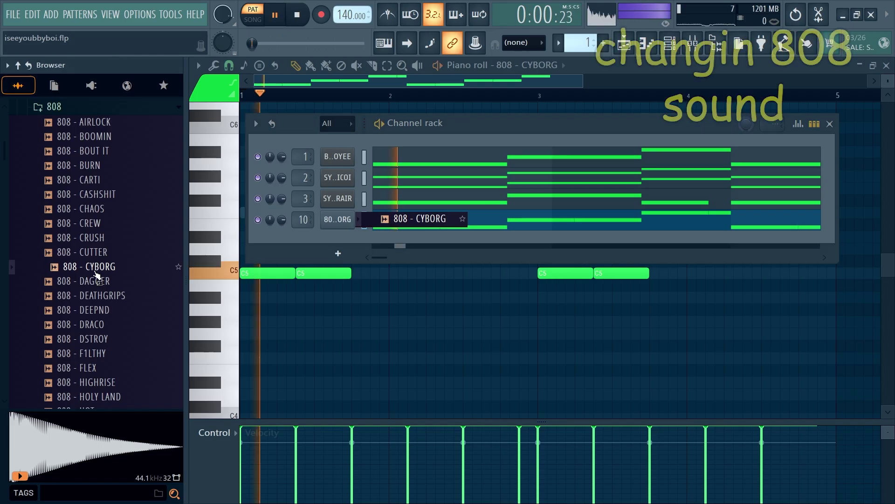
scroll(98, 273, "down", 12)
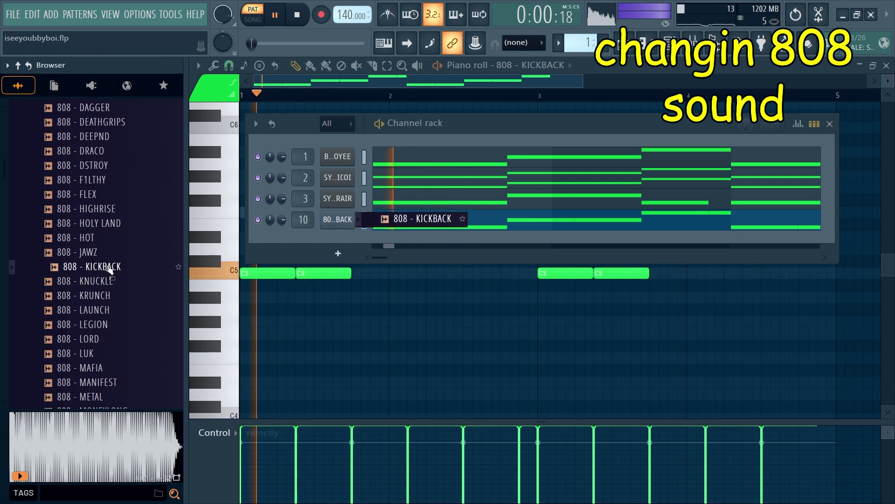
Load HI HAT - CLEAVER and humanize its double-time C5 pattern by randomizing the note levels with Bipolar on
scroll(80, 284, "up", 15)
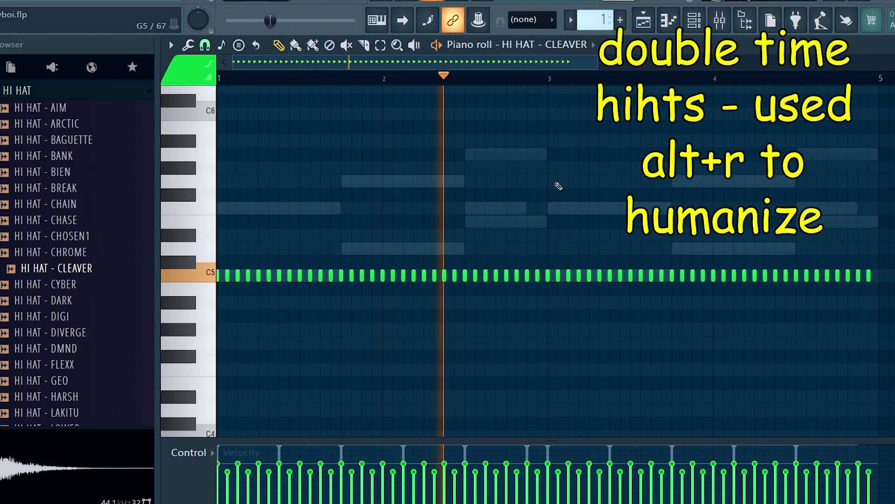
key("alt+r")
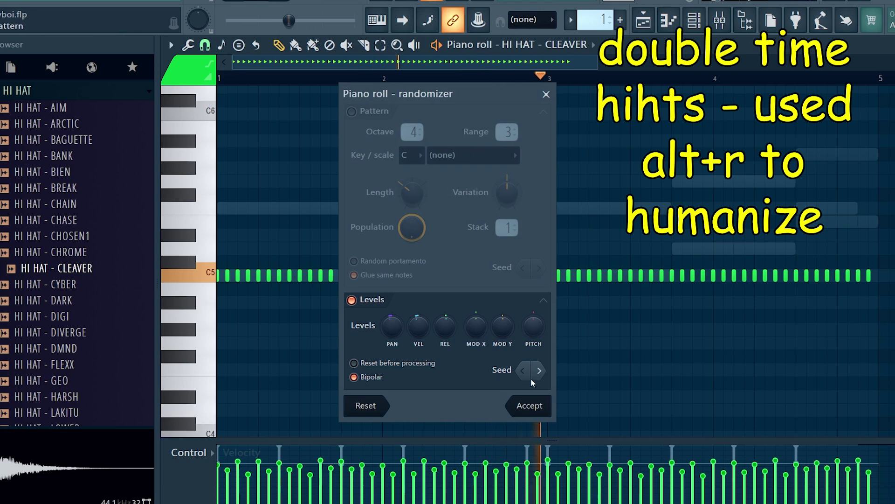
left_click(529, 404)
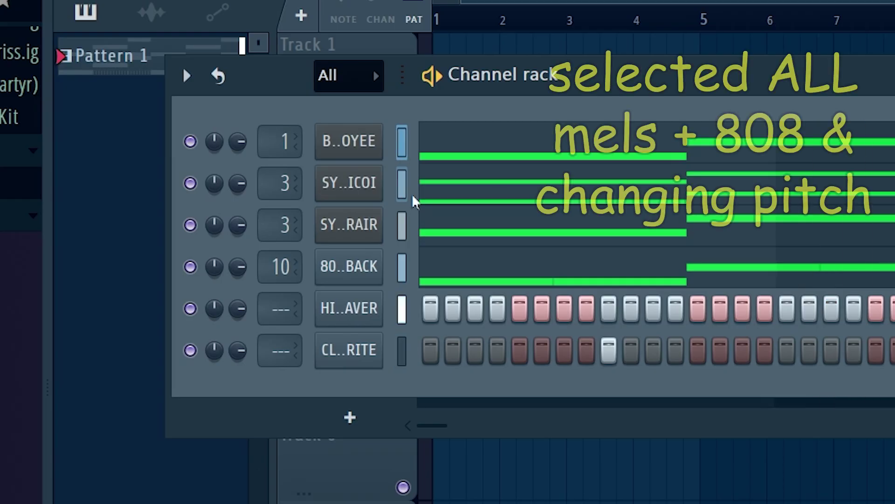
Transpose the selected melody and 808 channels up 3 semitones and play the pattern
left_click(404, 225, "ctrl")
left_click(187, 75)
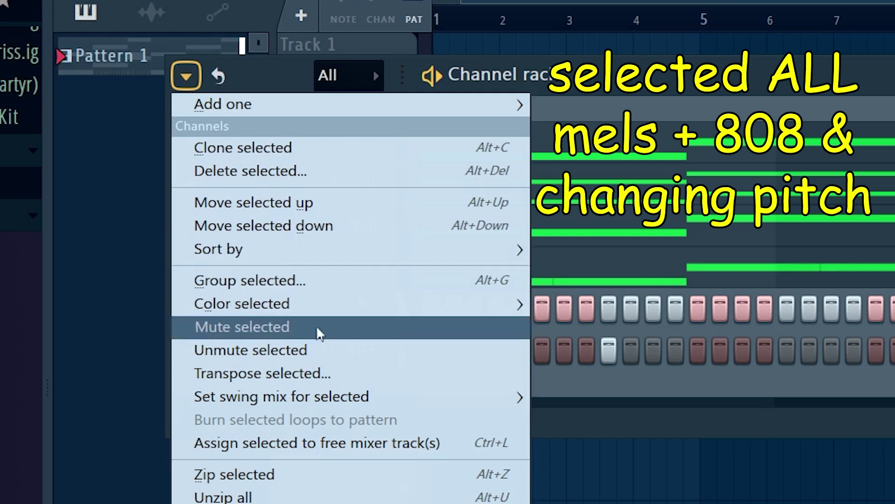
left_click(326, 372)
type("+3")
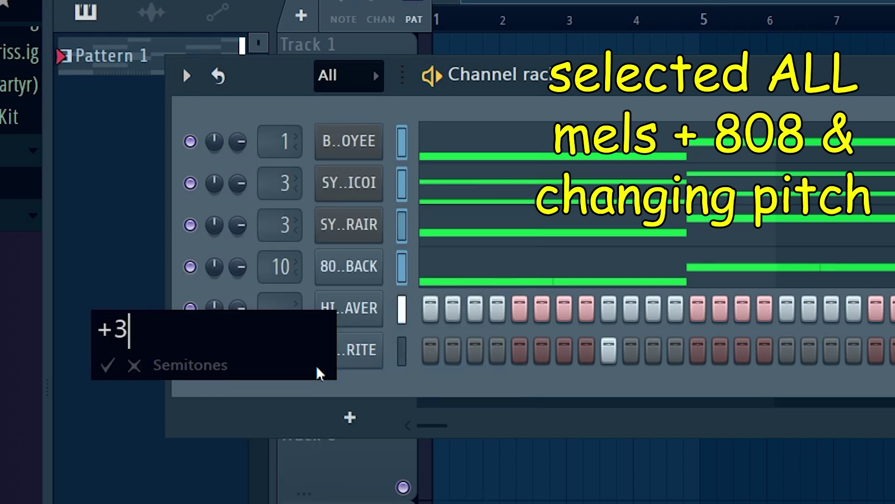
key("Return")
key("space")
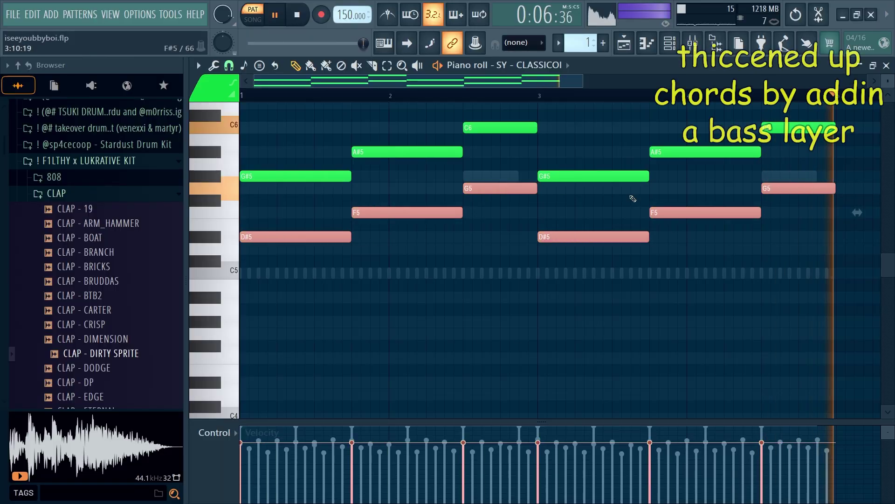
Thicken the SY - CLASSICOI chords by layering copies of the D#5, F5 and G5 notes an octave down
key("ctrl+Down")
left_click(668, 284)
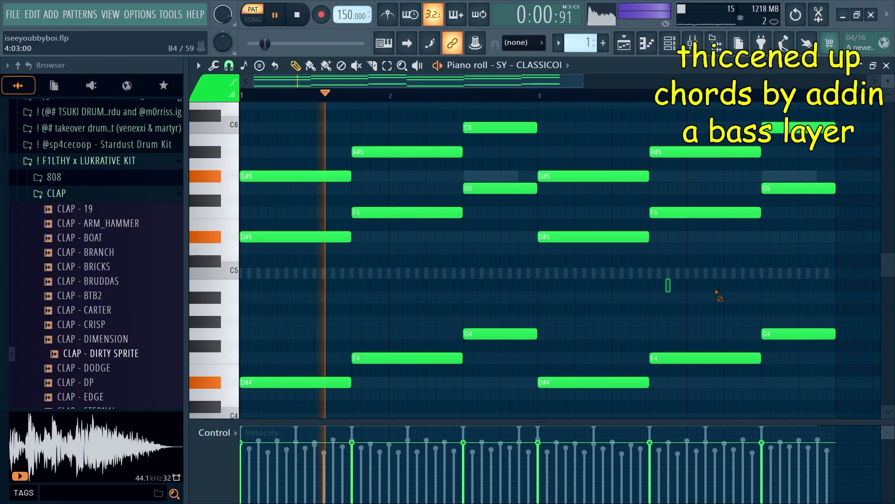
right_click(669, 284)
left_click(660, 276)
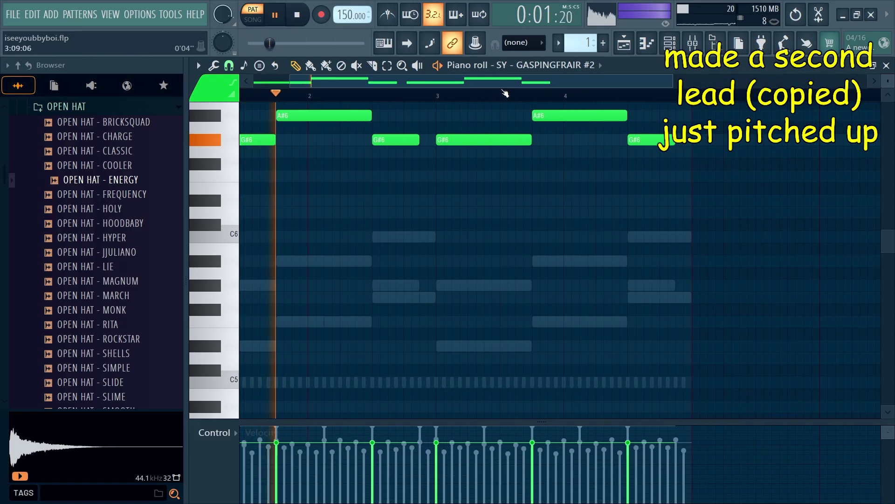
Review the notes of the copied, pitched-up lead SY - GASPINGFRAIR #2 in its piano roll and close it
scroll(255, 113, "up", 3)
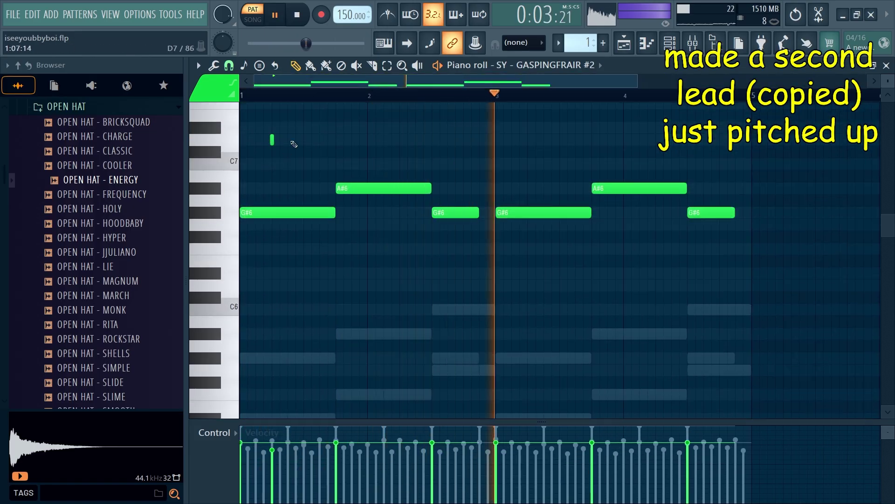
scroll(407, 132, "up", 1)
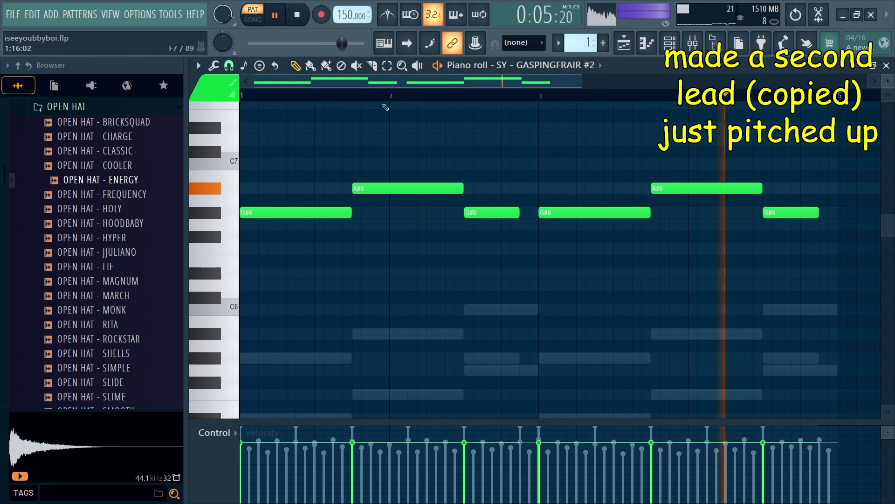
scroll(397, 138, "down", 2)
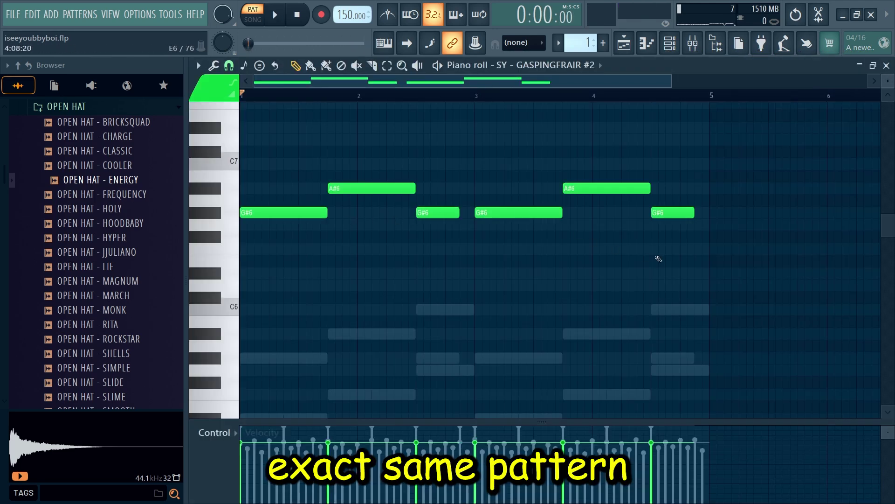
left_click_drag(656, 263, 252, 156)
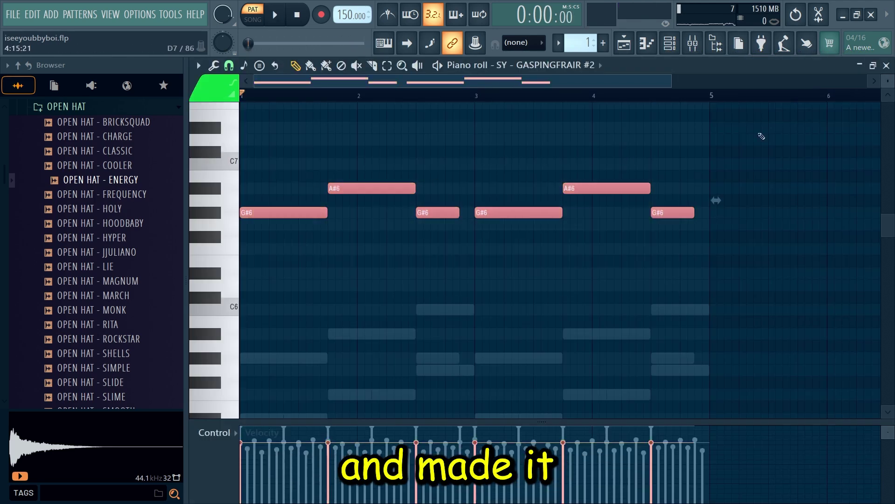
left_click(885, 66)
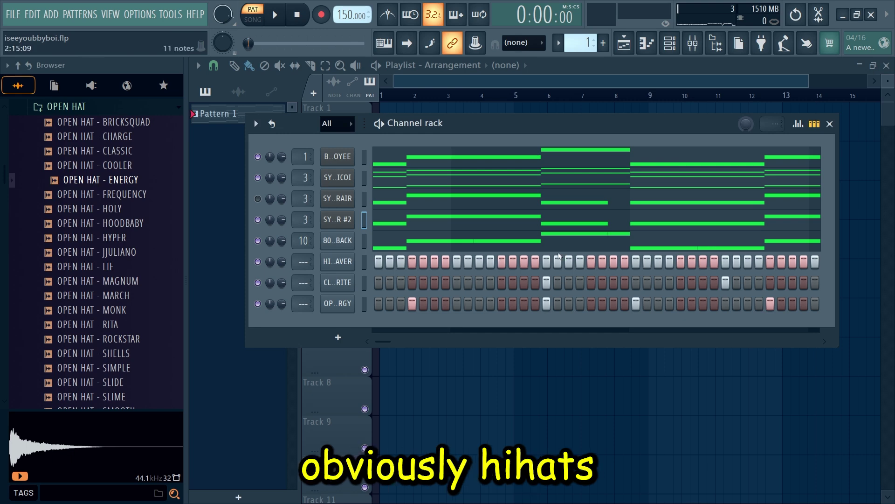
Examine the HI HAT - CLEAVER pattern in its piano roll and return to the channel rack
right_click(323, 256)
left_click(336, 262)
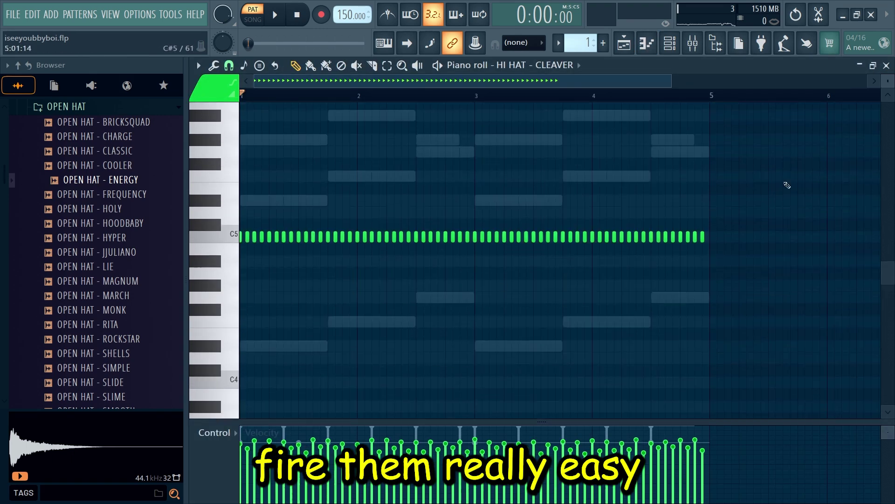
left_click(886, 64)
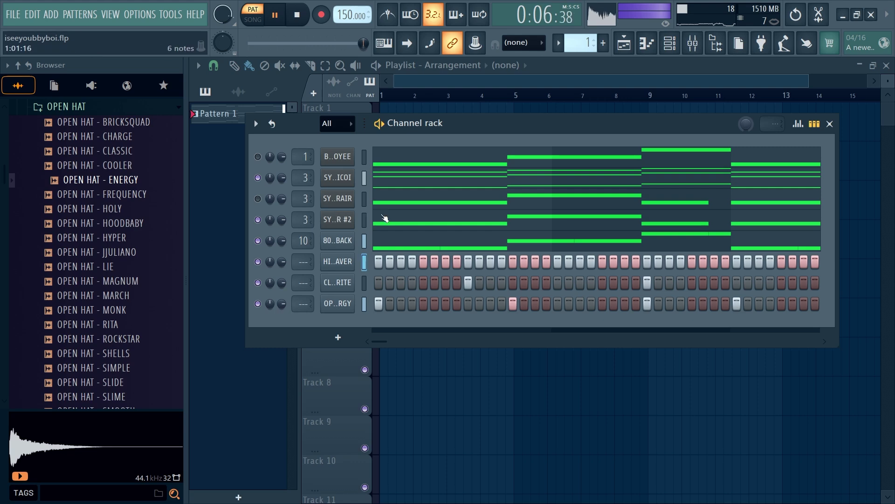
Check the mixer levels during playback, stop it and bring the channel rack back up
left_click(701, 50)
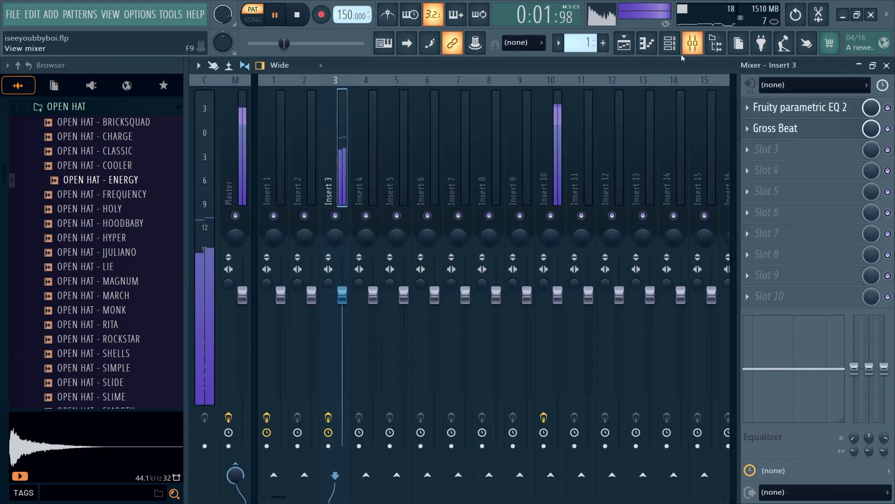
key("space")
key("F6")
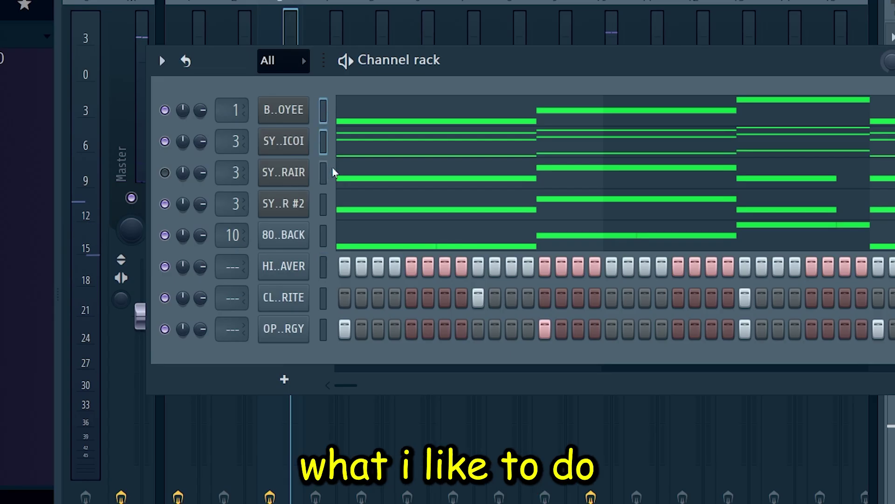
Transpose the selected bass, synth and 808 channels down 2 semitones
left_click(162, 61)
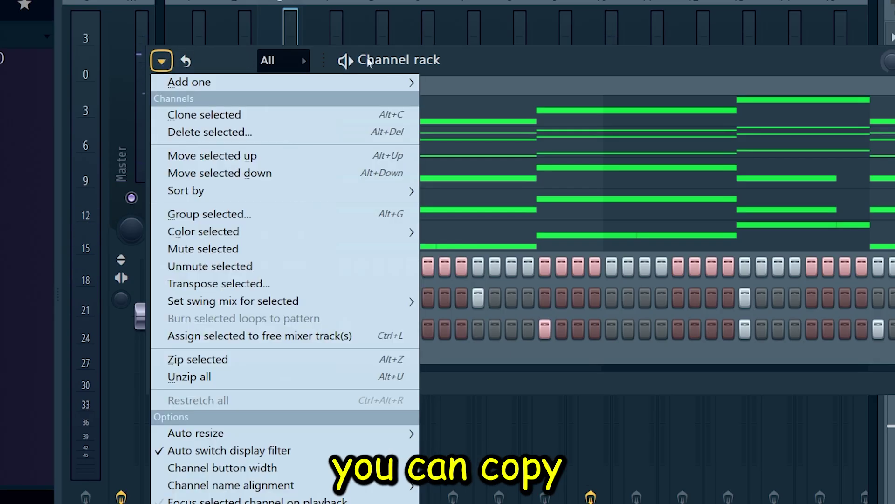
key("Escape")
left_click(162, 61)
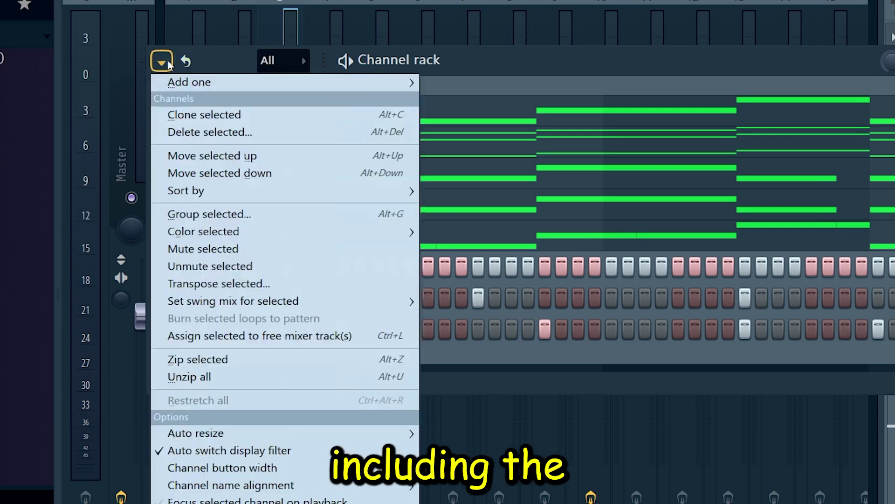
left_click(226, 282)
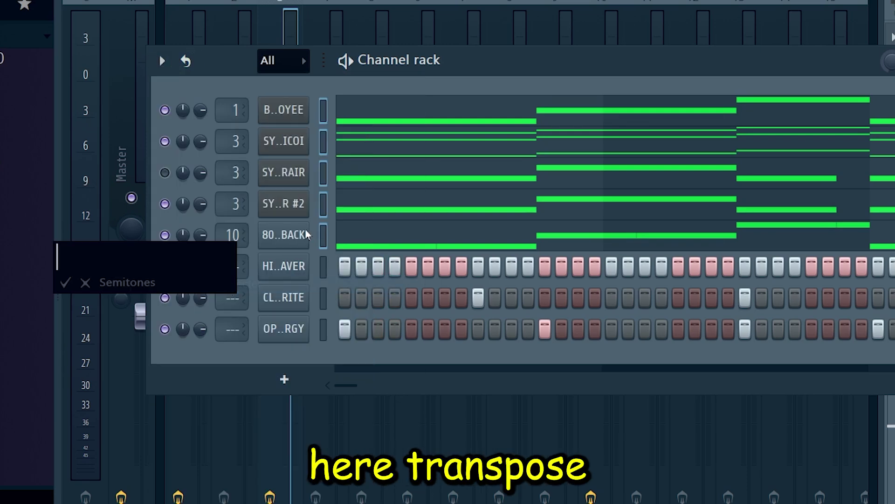
type("-2")
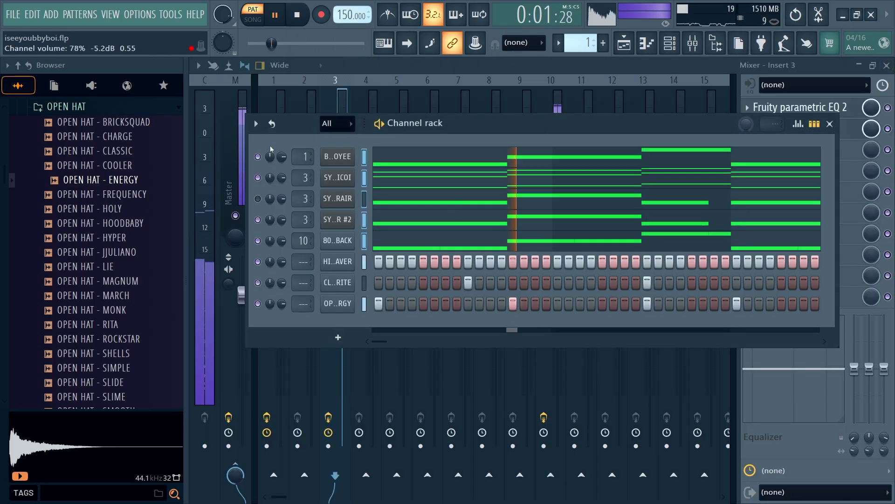
left_click(163, 63)
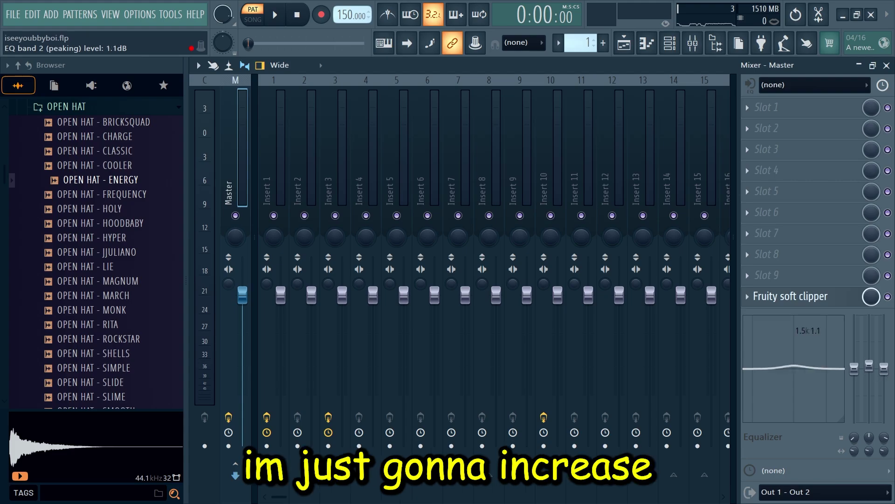
Boost the master's 1.5 kHz EQ band to about 2.1 dB and raise its high band
left_click_drag(870, 366, 870, 362)
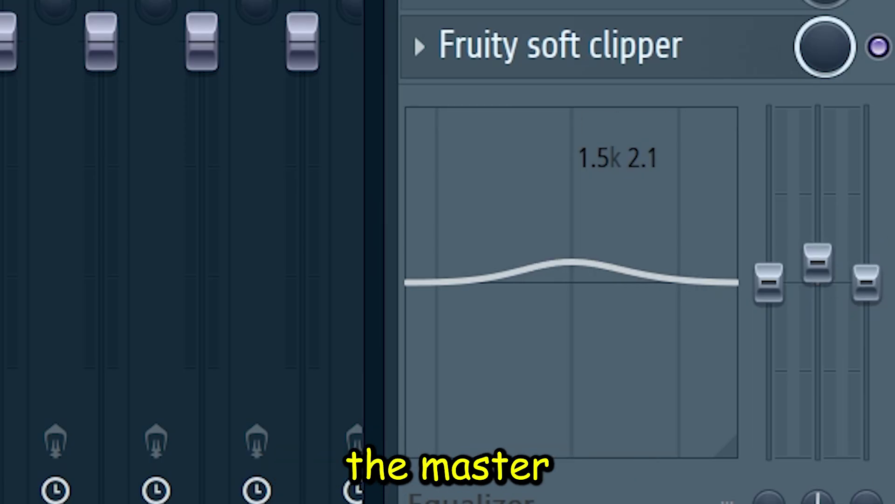
left_click_drag(879, 306, 879, 280)
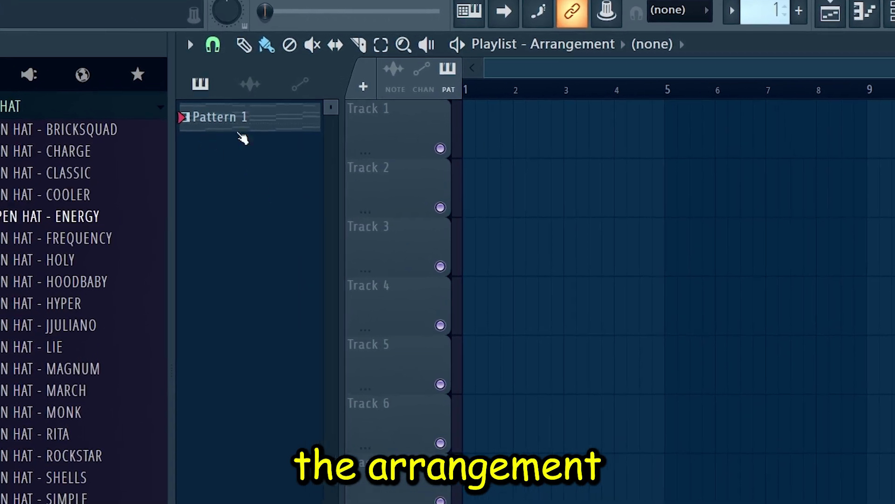
Split Pattern 1 by channel and lay the resulting patterns out on separate playlist tracks
right_click(261, 117)
left_click(341, 477)
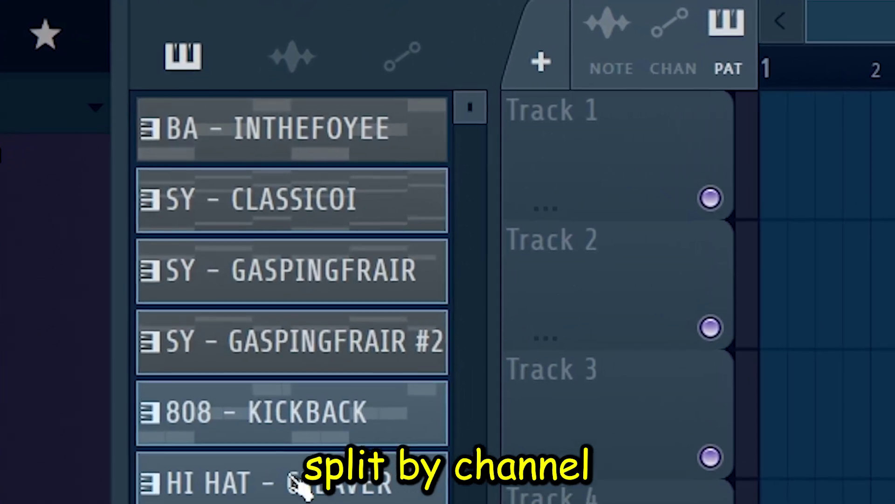
left_click_drag(292, 479, 402, 121)
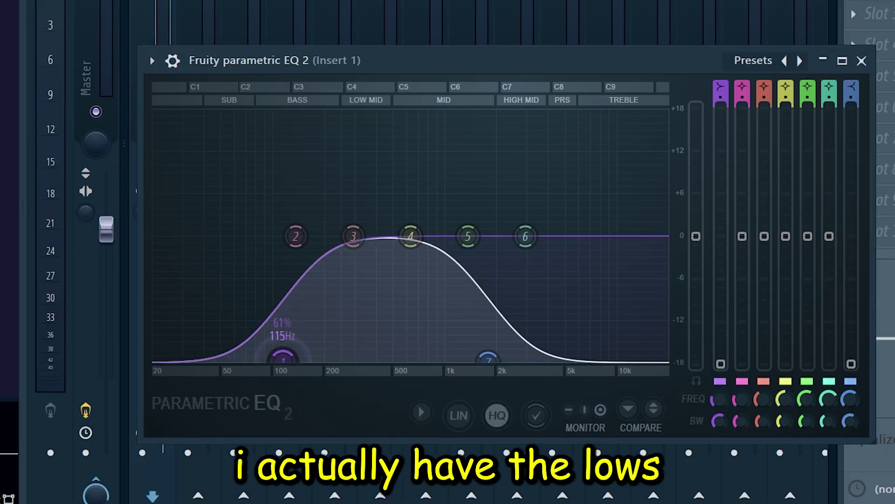
Adjust the Fruity parametric EQ 2 low cut on insert 1 and set its high cut to about 1780 Hz
left_click_drag(281, 359, 273, 362)
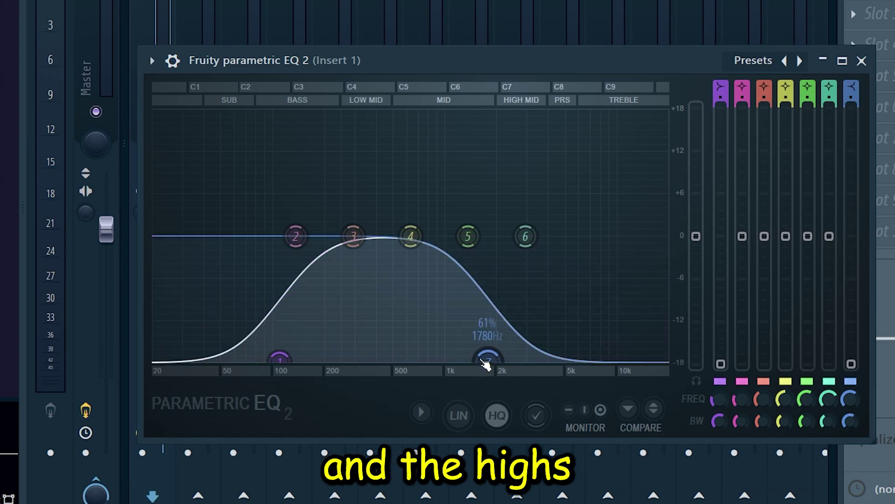
left_click_drag(475, 366, 487, 368)
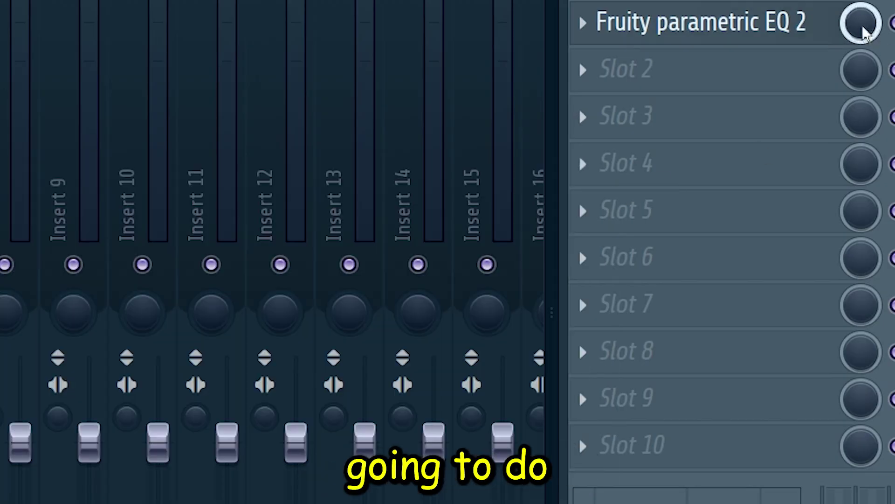
Automate the insert 1 EQ's mix level with a clip held at minimum through the intro and jumping to full where the drums enter
right_click(863, 34)
left_click(794, 226)
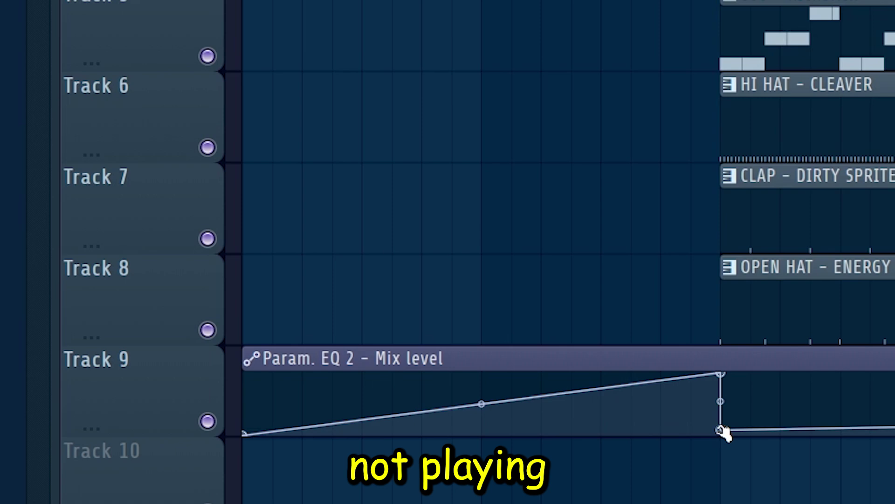
left_click_drag(718, 380, 715, 440)
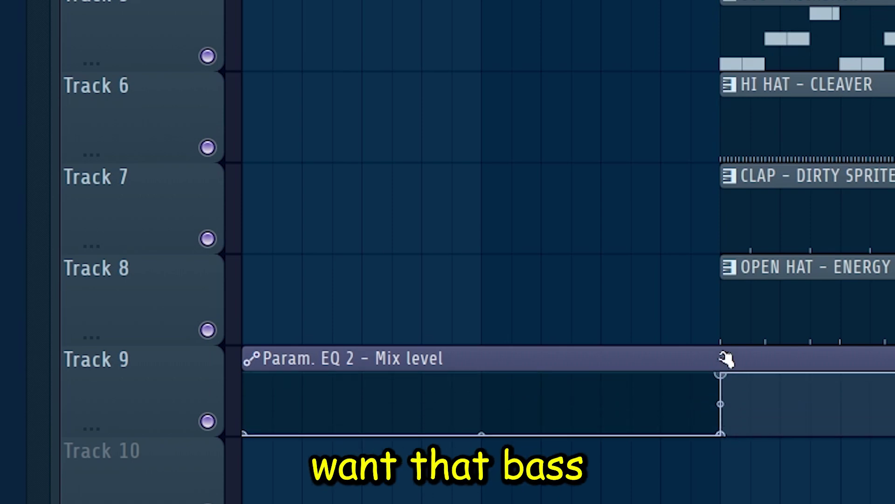
scroll(729, 449, "down", 5)
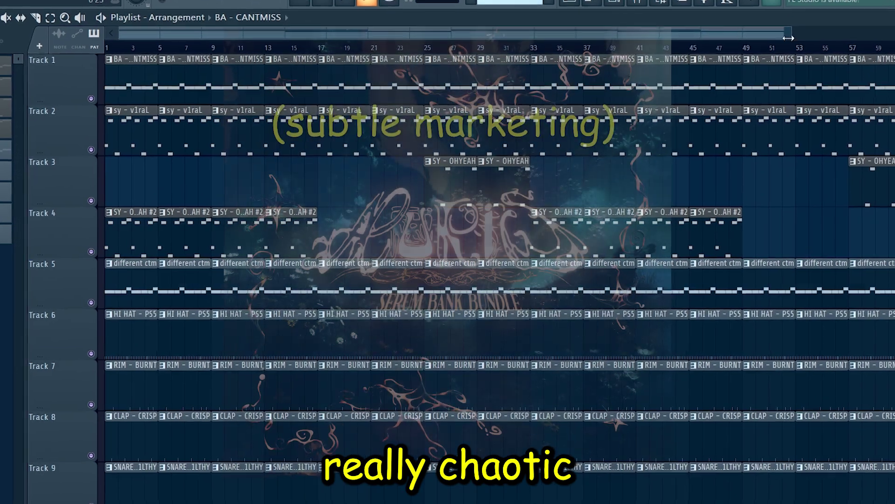
Review the popout carti.flp arrangement, its BA - CANTMISS bass notes and the Boogex effect on insert 1
left_click_drag(788, 38, 654, 38)
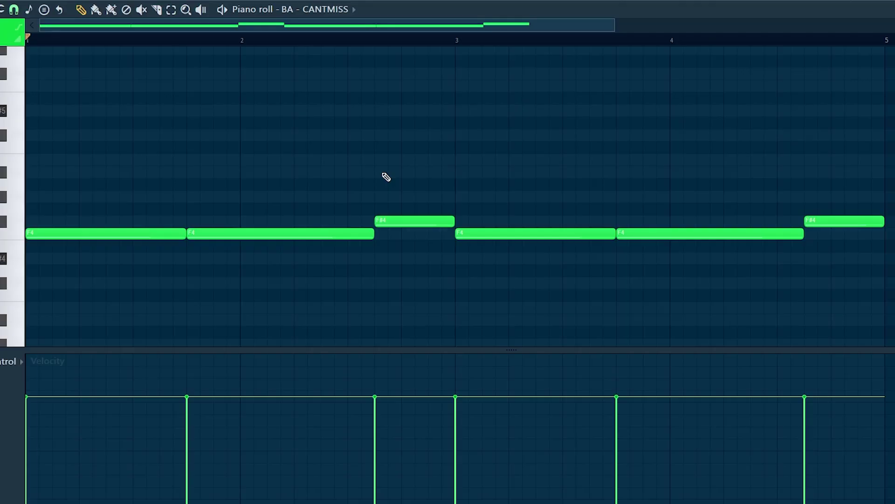
key("space")
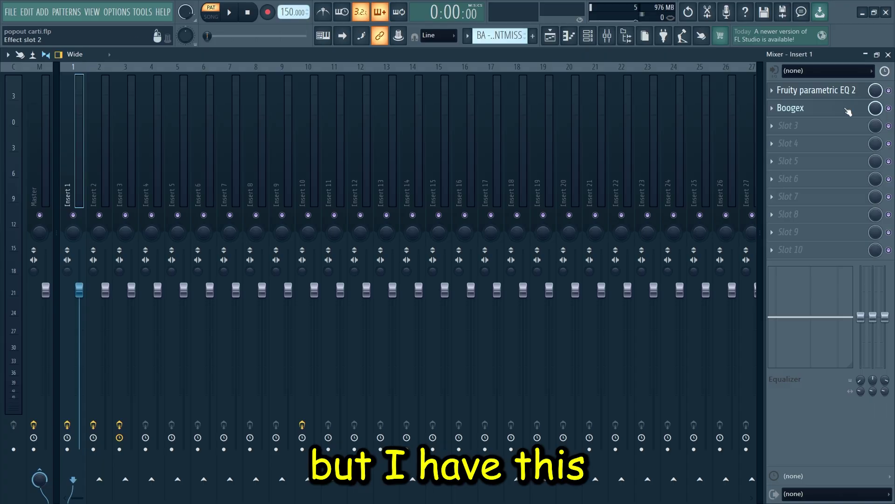
left_click(845, 110)
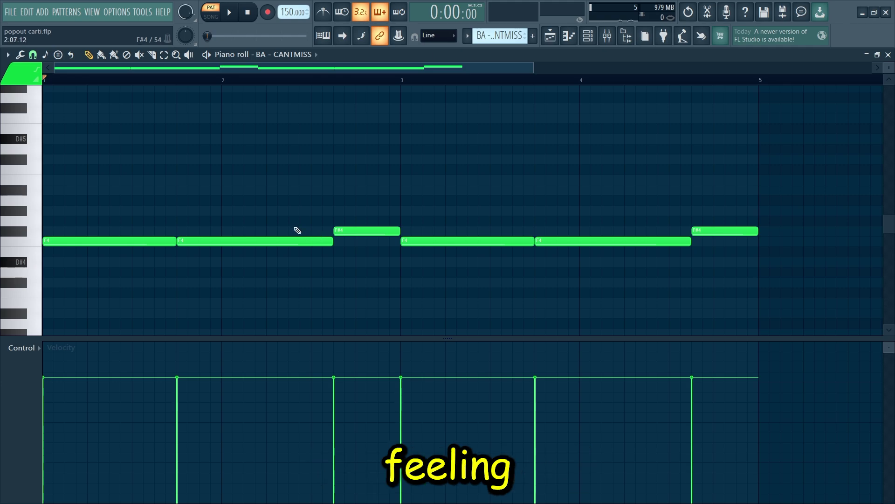
left_click_drag(280, 207, 354, 262)
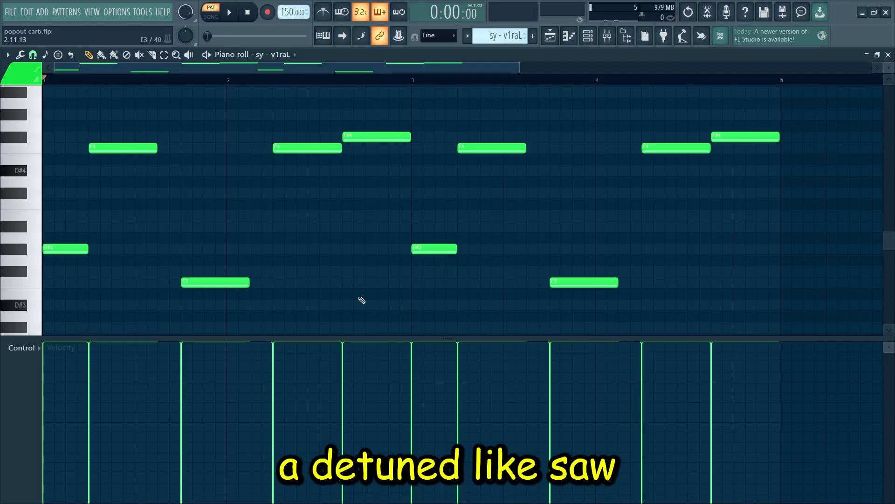
Play back the sy - v1raL pattern and examine the matching notes in SY - OHYEAH #2
key("space")
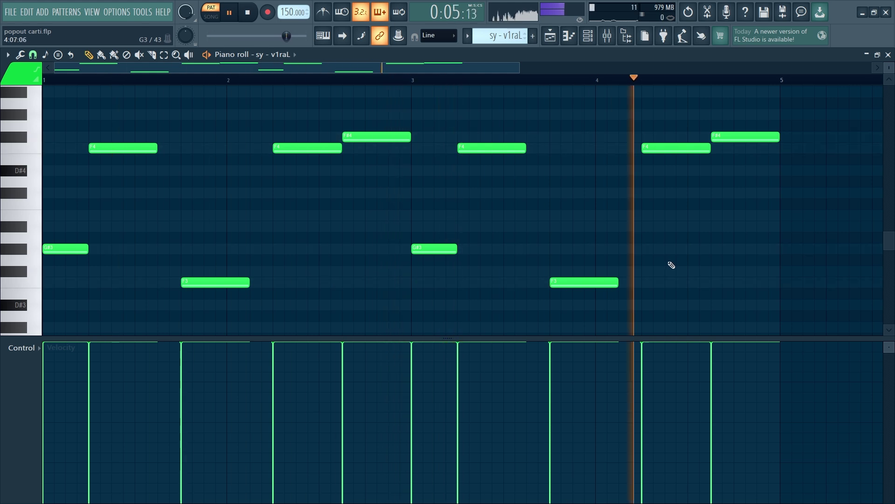
key("space")
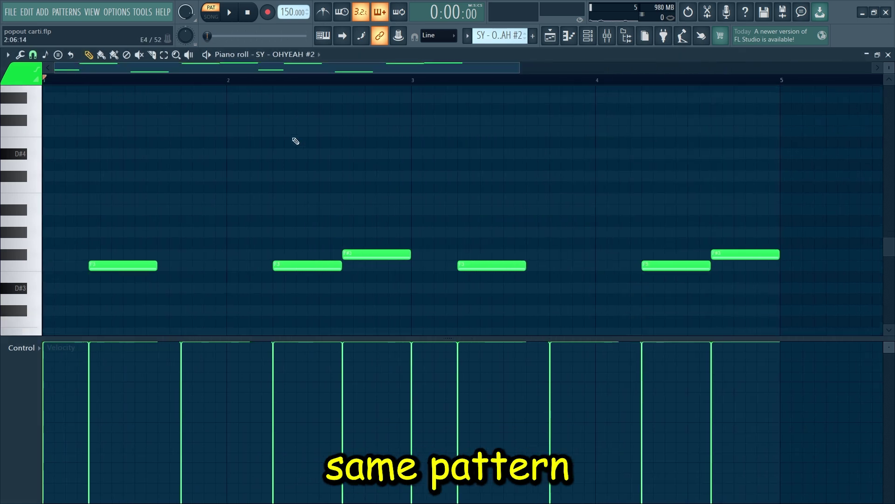
scroll(296, 141, "down", 4)
scroll(296, 140, "up", 1)
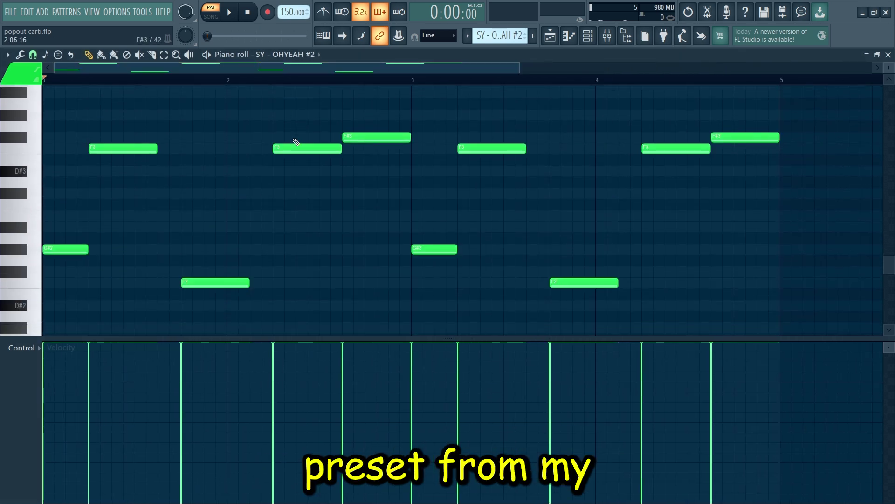
Play back SY - OHYEAH #2, then examine the notes of the SY - OHYEAH pattern
key("space")
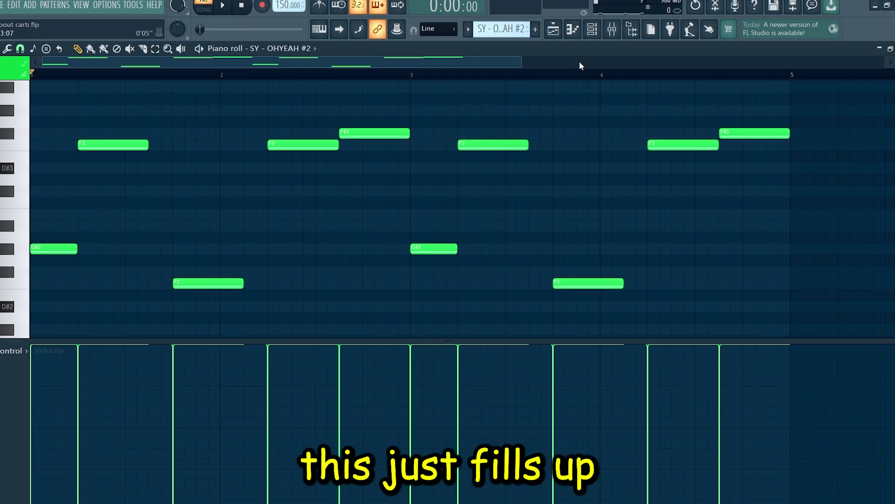
left_click(629, 7)
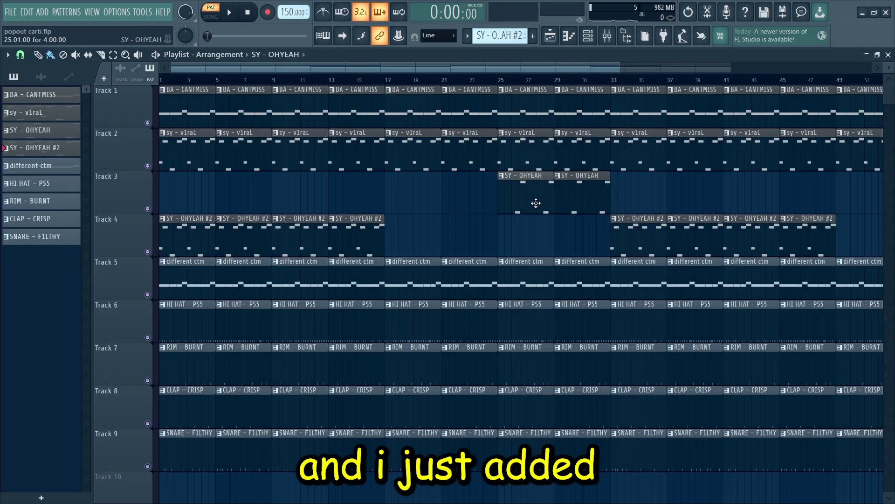
double_click(607, 276)
left_click_drag(538, 72, 337, 73)
scroll(360, 206, "up", 4)
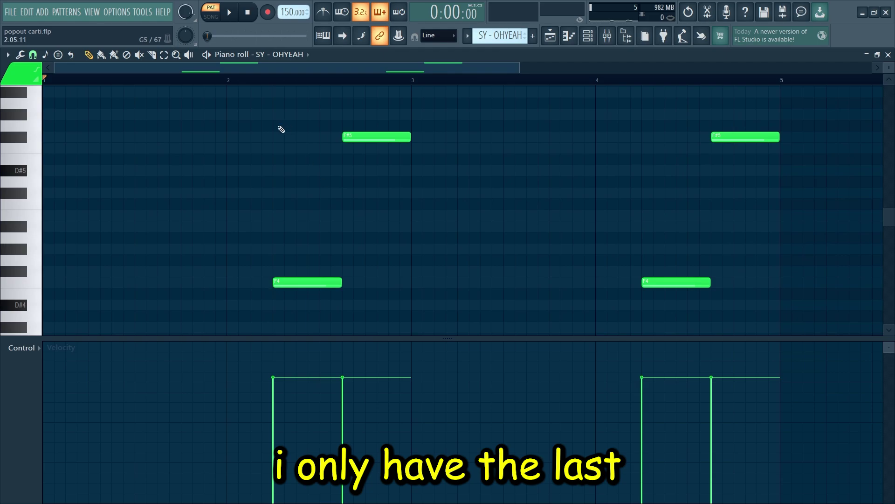
left_click_drag(281, 129, 380, 202)
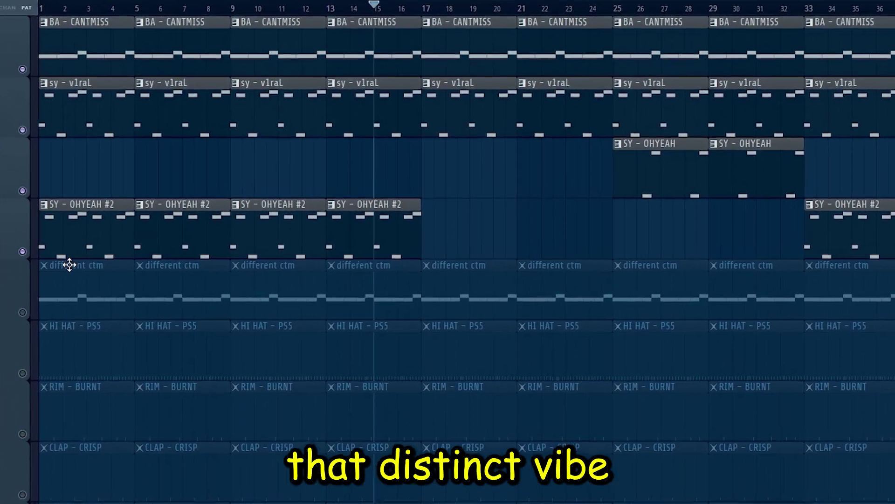
Unmute the different ctm track and play back its pattern in the piano roll
left_click(22, 312)
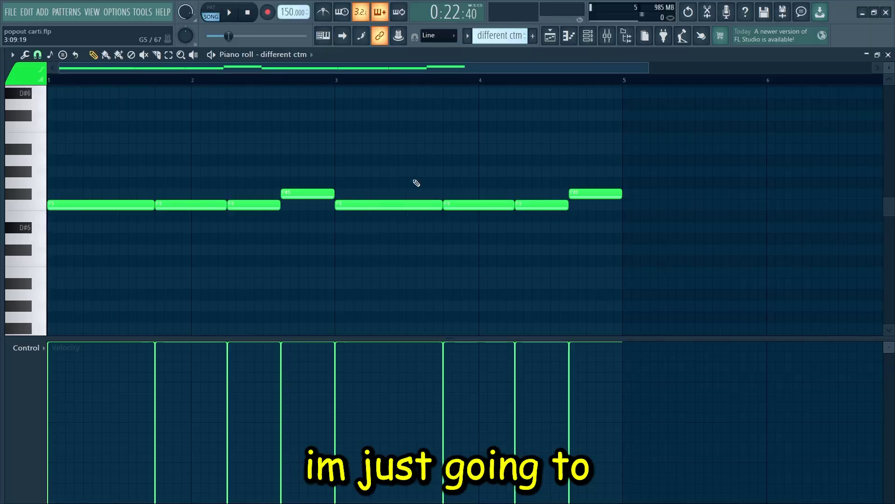
key("space")
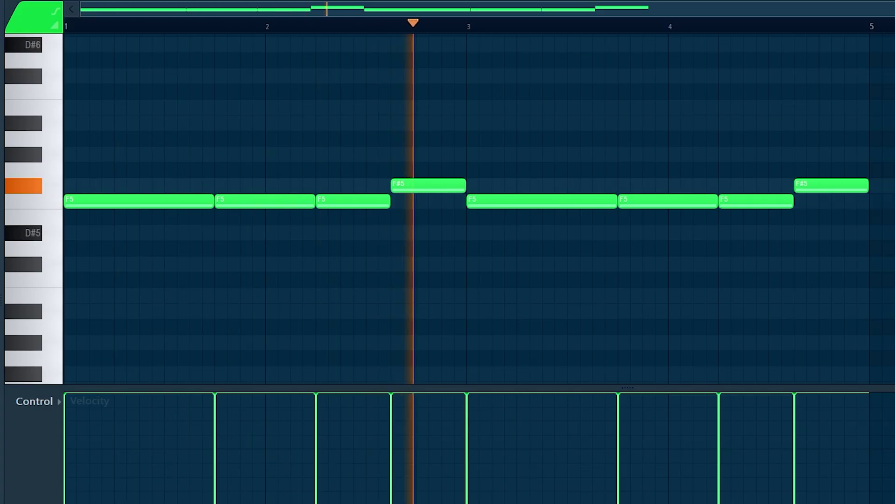
key("space")
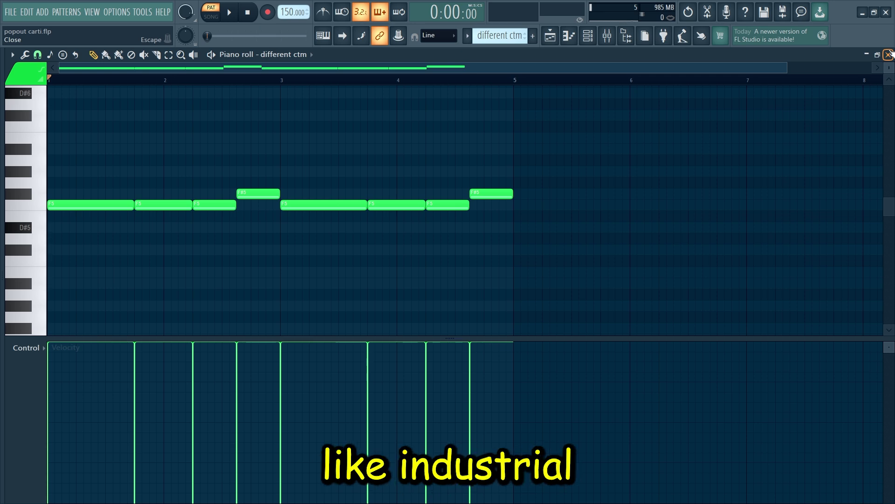
left_click(889, 54)
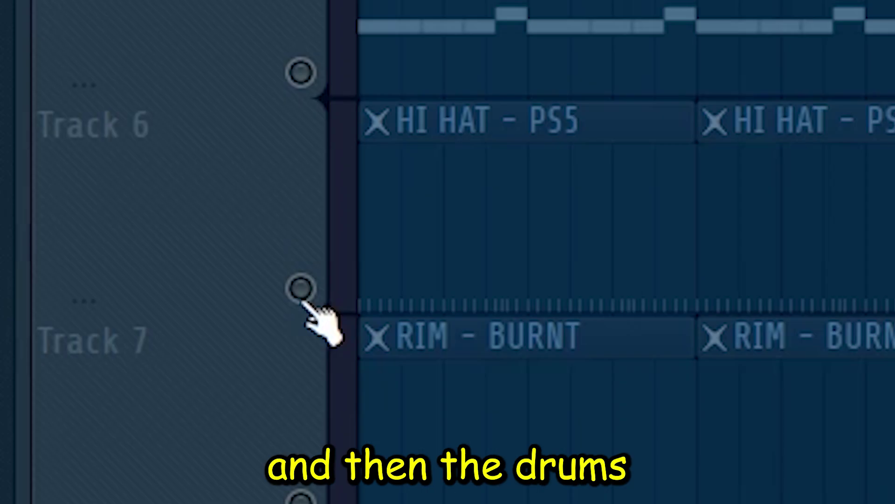
Unmute the HI HAT - PS5 track and review the hi-hat and CLAP - CRISP patterns with playback
left_click(48, 367)
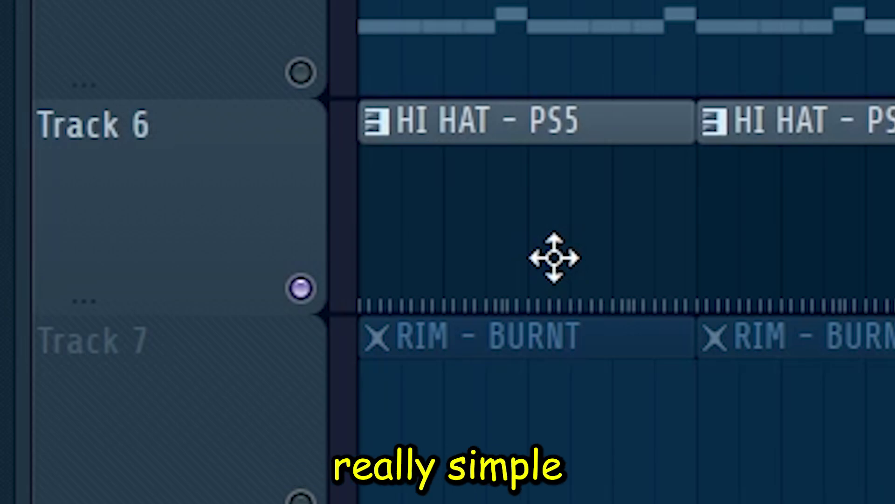
double_click(554, 257)
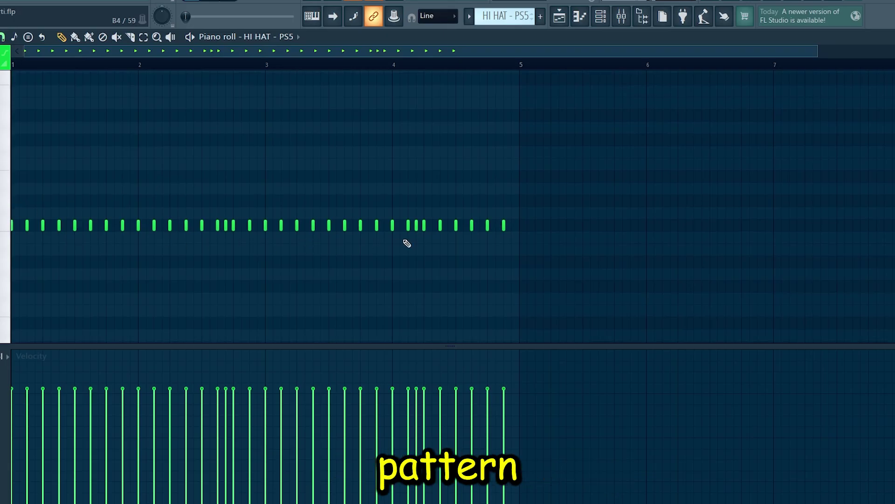
scroll(336, 242, "up", 2)
scroll(411, 187, "down", 3)
key("space")
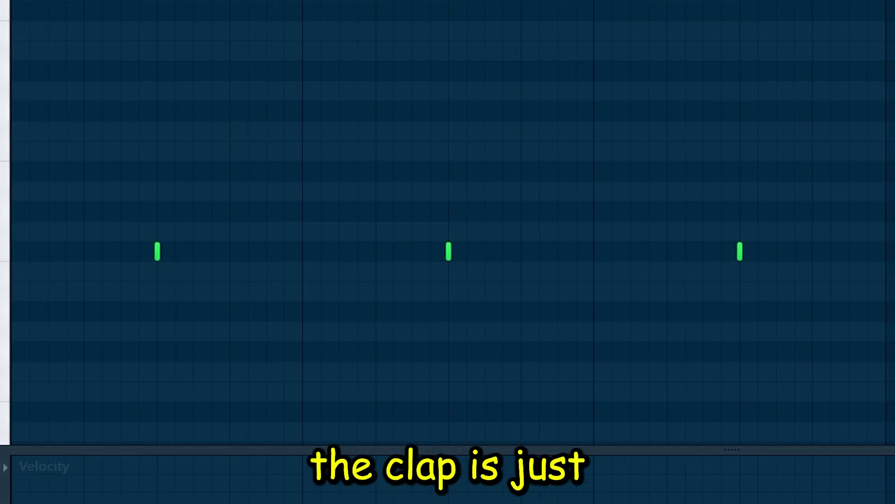
key("space")
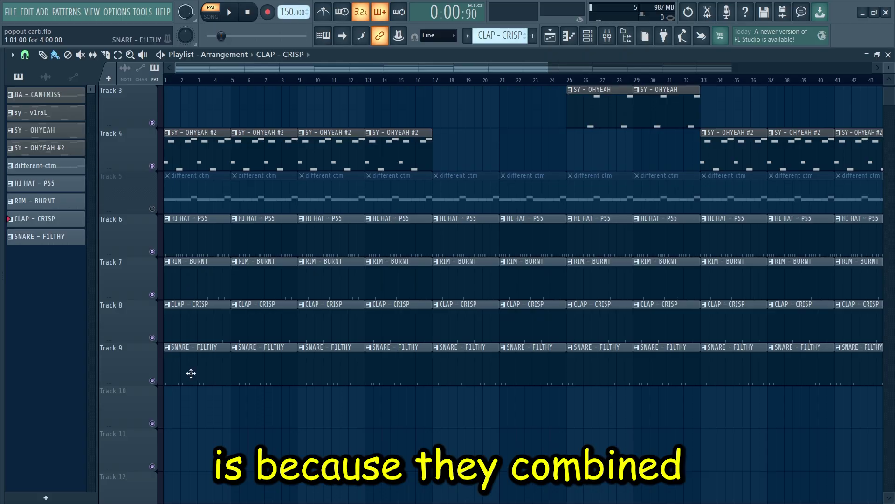
Examine the note placement in the RIM - BURNT and SNARE - F1LTHY patterns
double_click(191, 373)
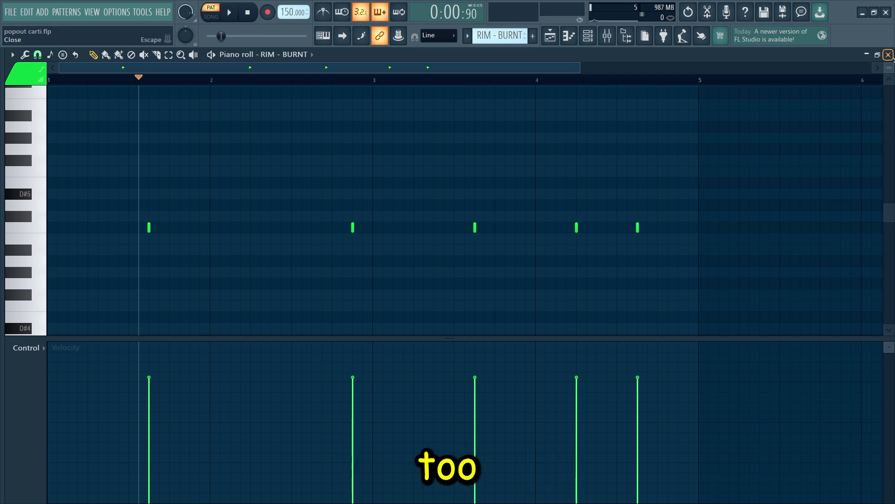
left_click(888, 54)
scroll(456, 378, "down", 3)
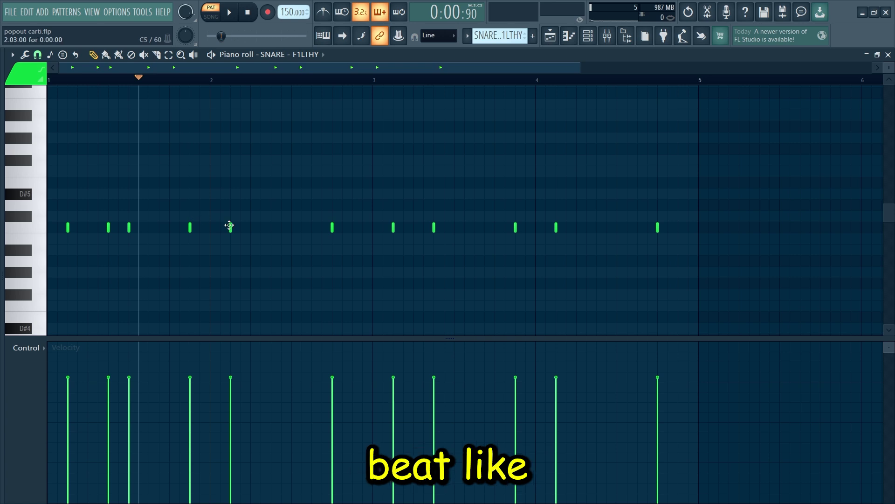
scroll(120, 237, "up", 3)
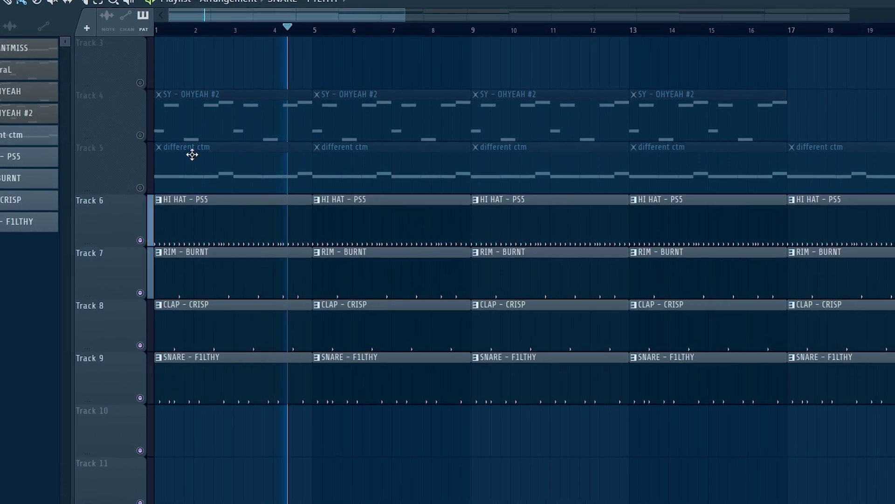
Unmute the different ctm track alongside the drums and review the CamelCrusher effect with its Annihilate patch
left_click(136, 181)
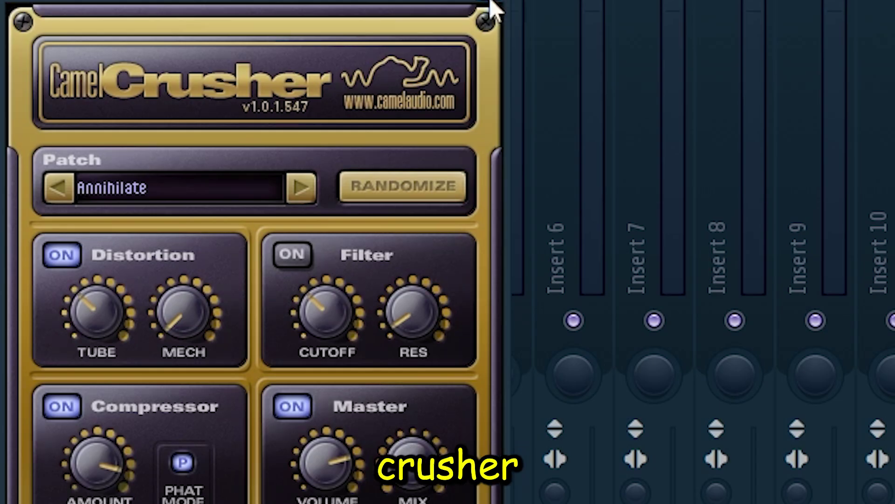
left_click(486, 21)
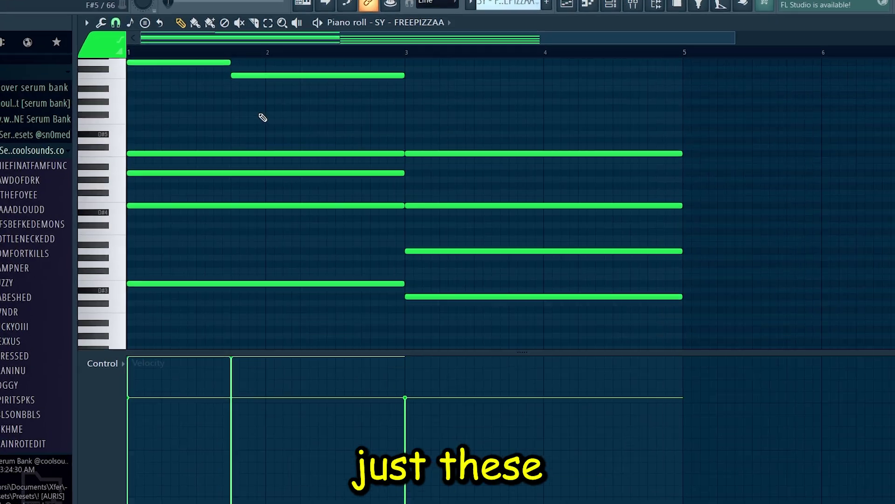
Highlight the two top-line notes above the SY - FREEPIZZAA chords in ratherlietype.flp and play the pattern
left_click_drag(285, 146, 650, 334)
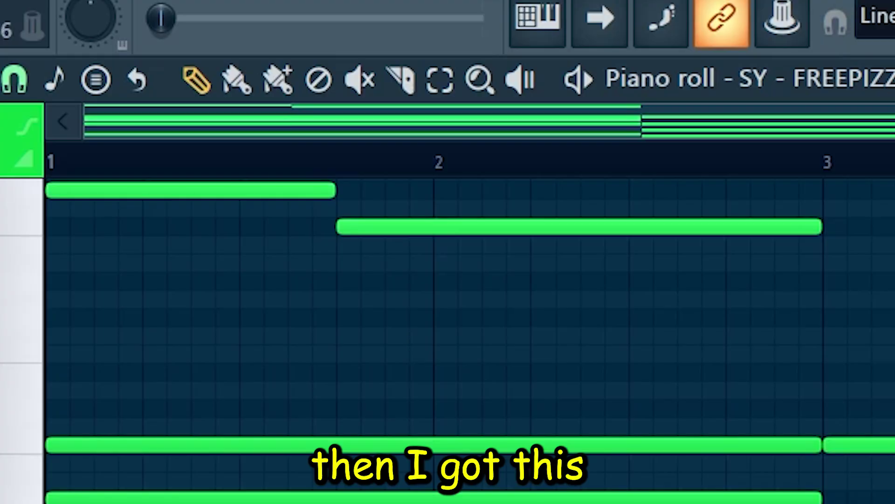
left_click_drag(835, 376, 144, 126)
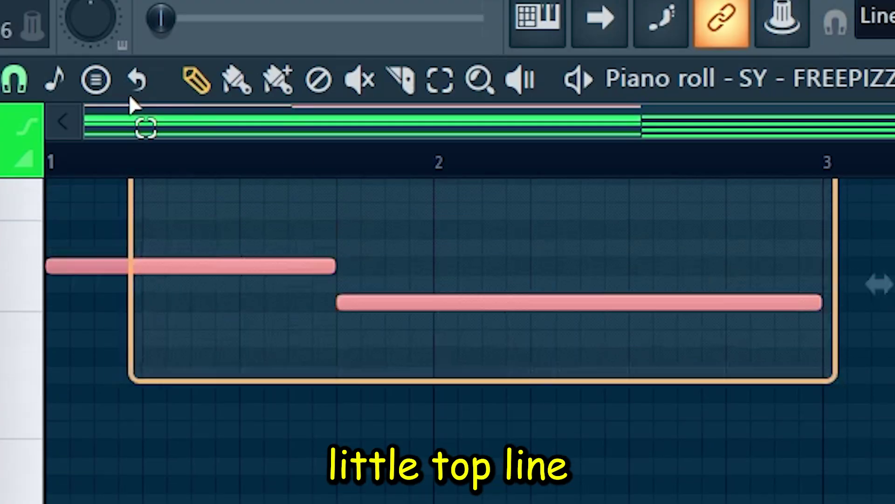
key("space")
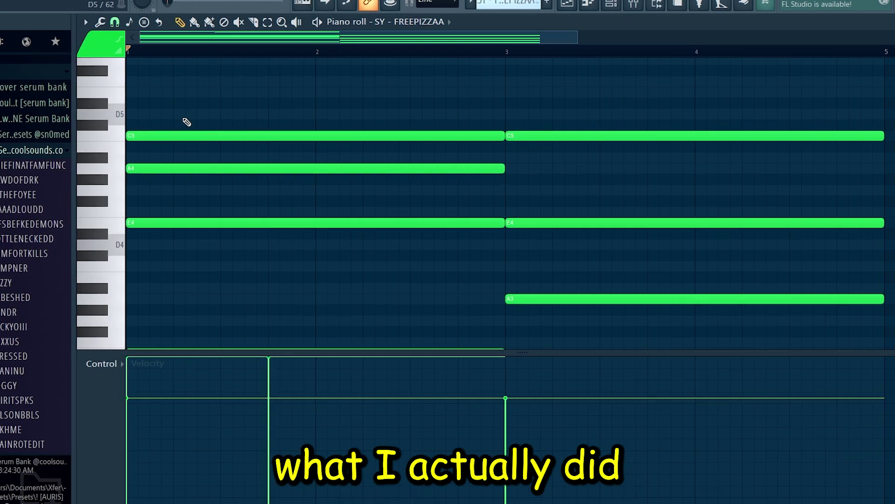
Select the first chord's C5, A4 and E4 notes and compare them with the second chord's notes
key("ctrl+a")
left_click_drag(382, 20, 534, 439)
scroll(455, 291, "down", 3)
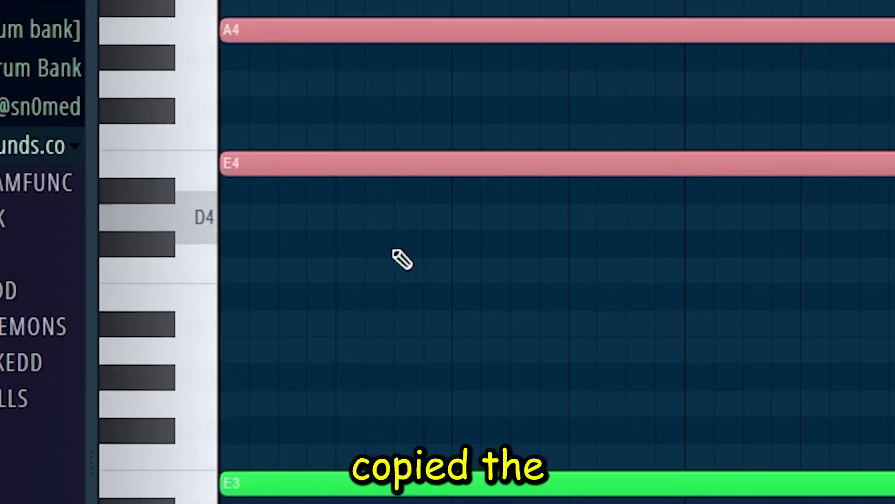
left_click_drag(321, 113, 386, 207)
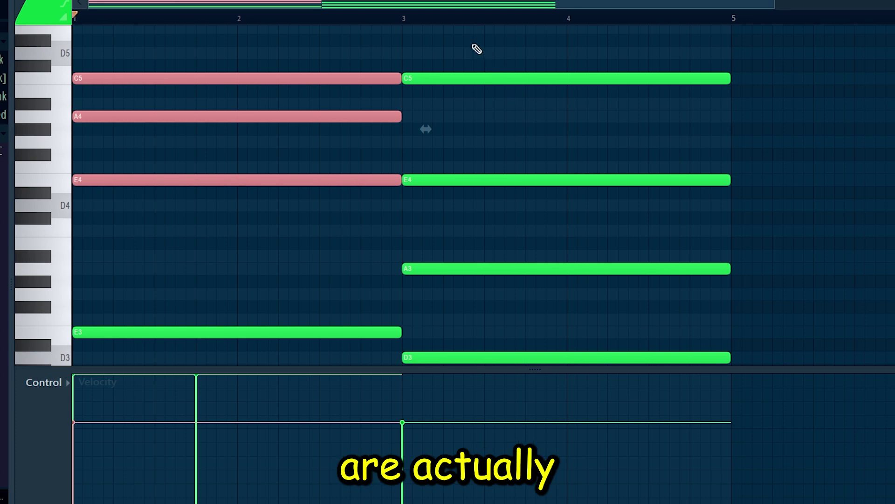
left_click_drag(472, 43, 555, 280)
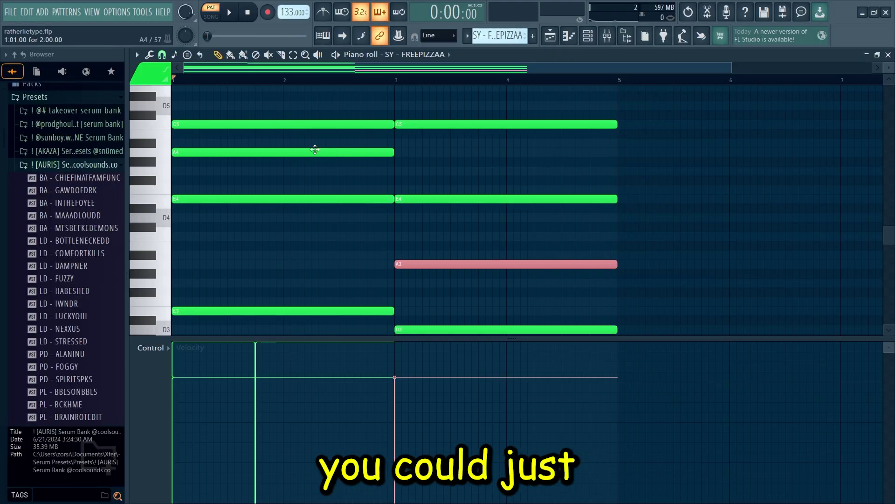
Shift the first chord's A4 note up an octave and back down again
left_click(221, 117, "ctrl")
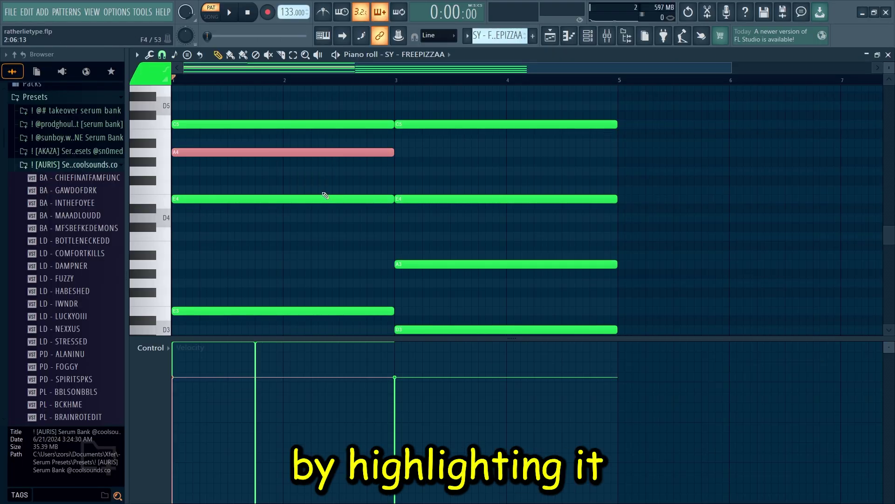
key("ctrl+Up")
key("ctrl+Down")
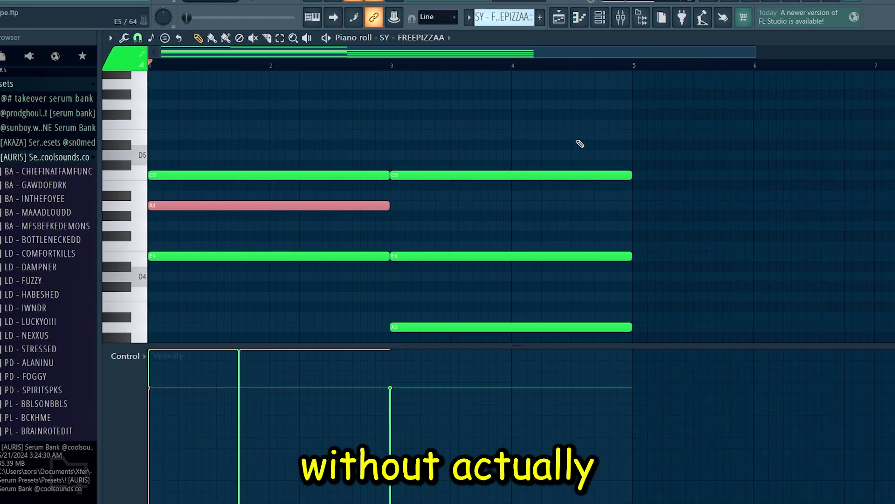
Examine the FREEPIZZAA top line and second chord, browse the AURIS presets and start playback
scroll(605, 99, "down", 3)
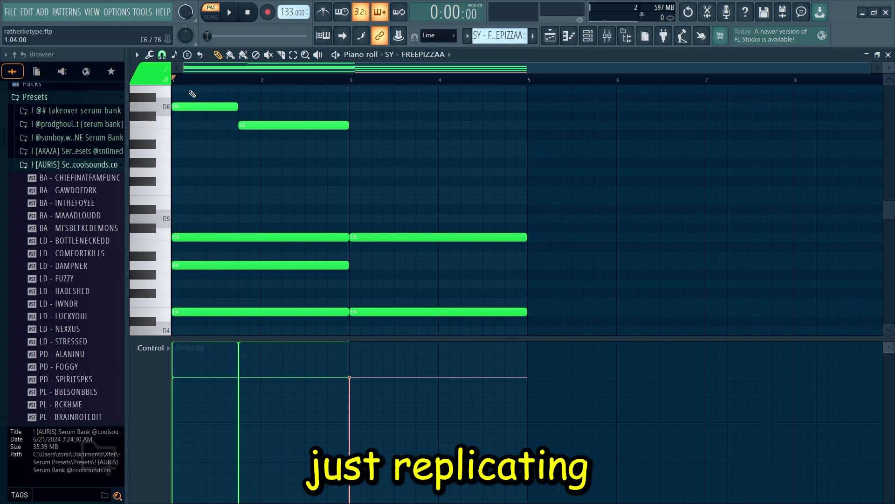
left_click_drag(192, 94, 231, 131)
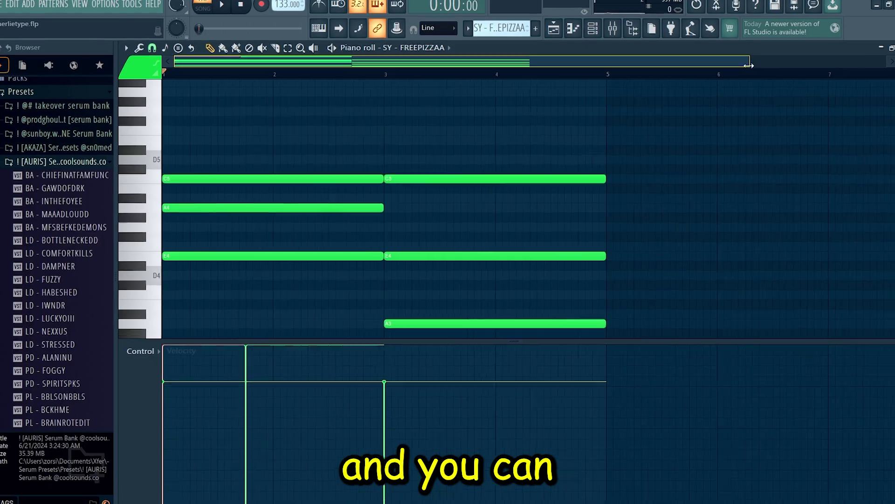
left_click_drag(749, 65, 863, 70)
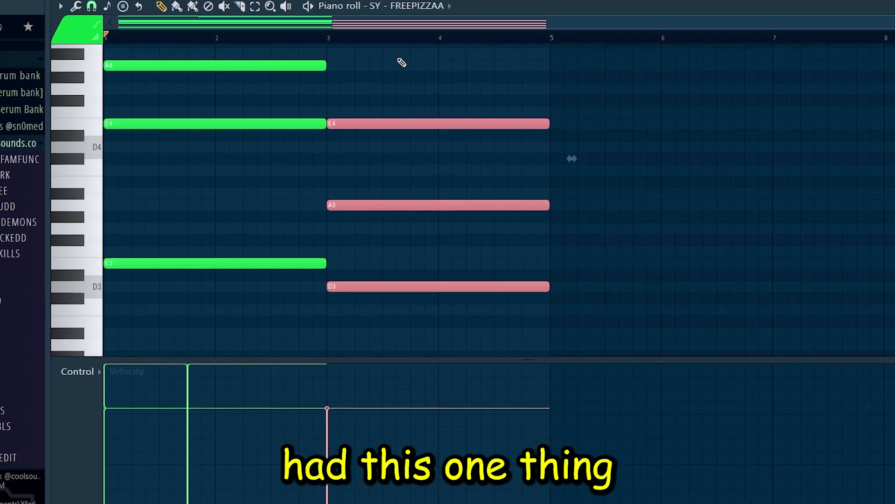
scroll(468, 170, "up", 2)
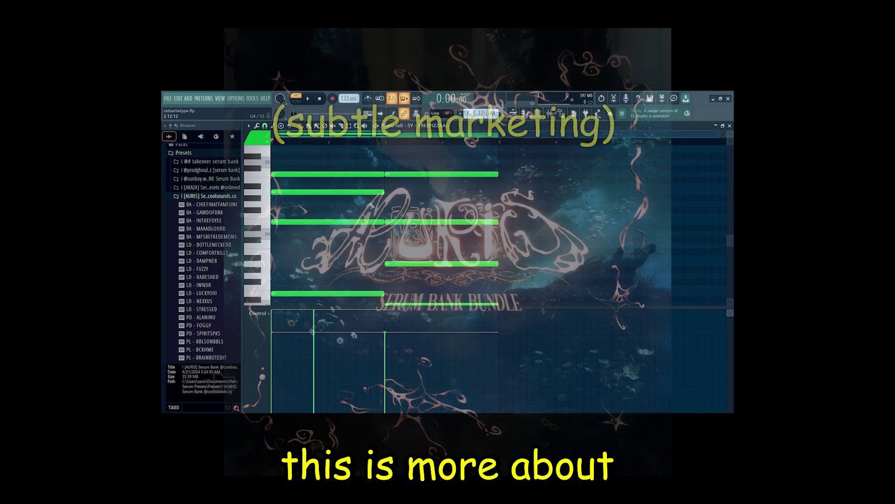
scroll(188, 287, "down", 4)
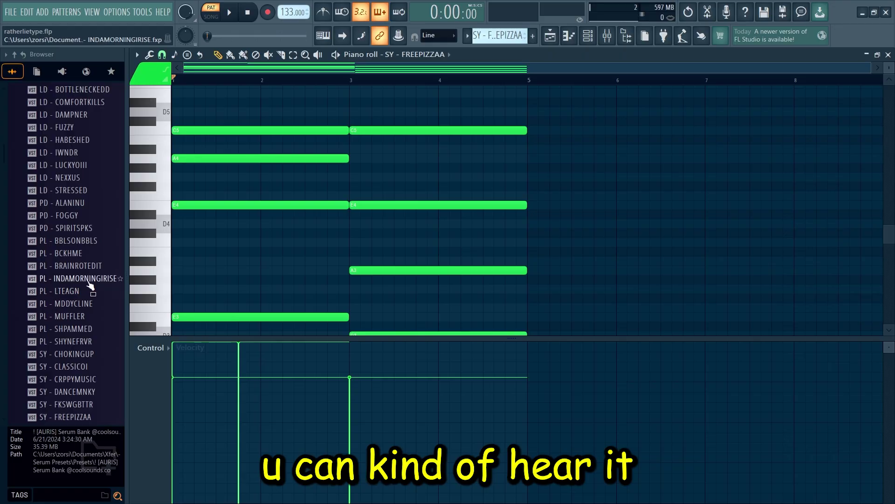
key("space")
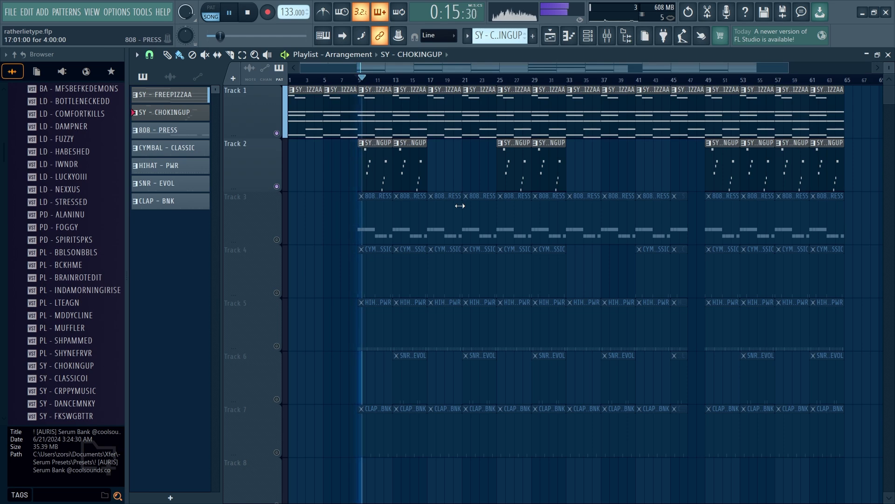
Toggle the Gross Beat effect on insert 2 for comparison, then return to the playlist arrangement
scroll(361, 181, "up", 5)
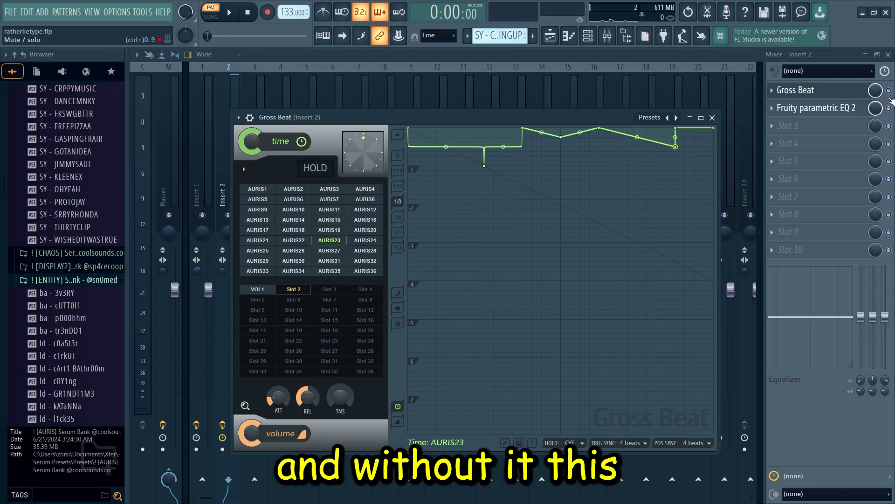
left_click(889, 91)
left_click(590, 36)
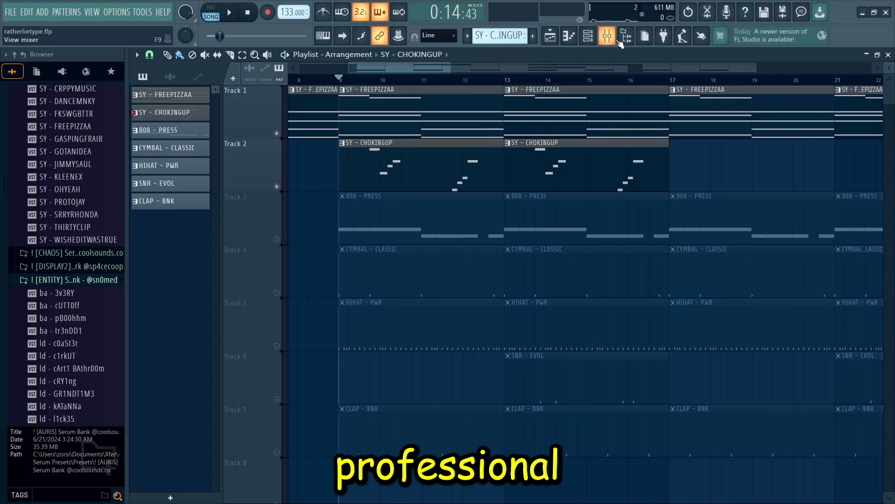
left_click(619, 41)
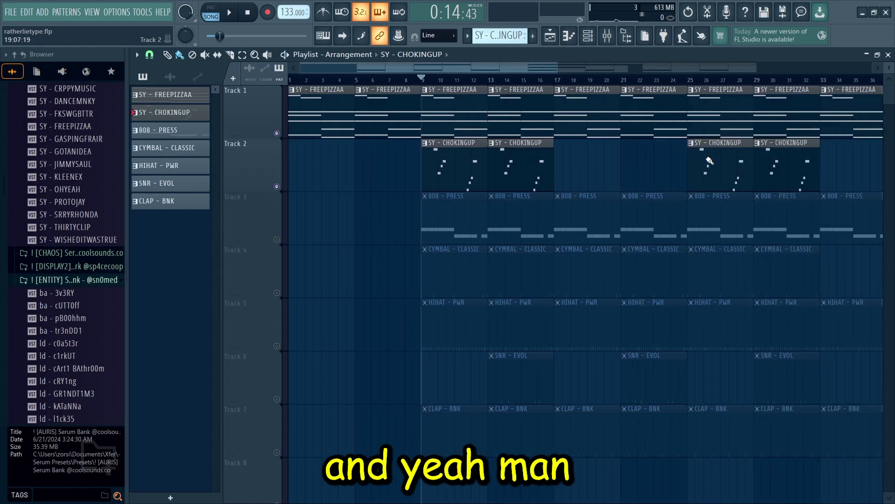
scroll(583, 186, "down", 2)
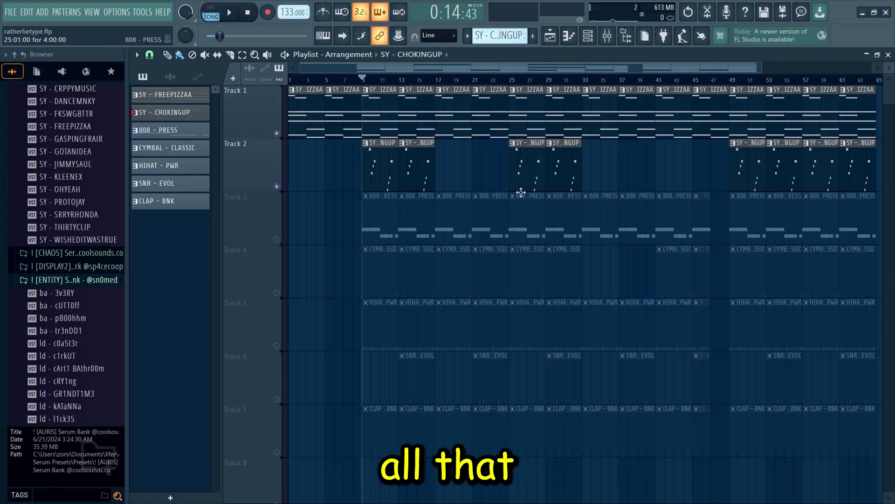
Play through the 808 - PRESS bass notes in the piano roll and examine their rhythm and pitches
double_click(520, 195)
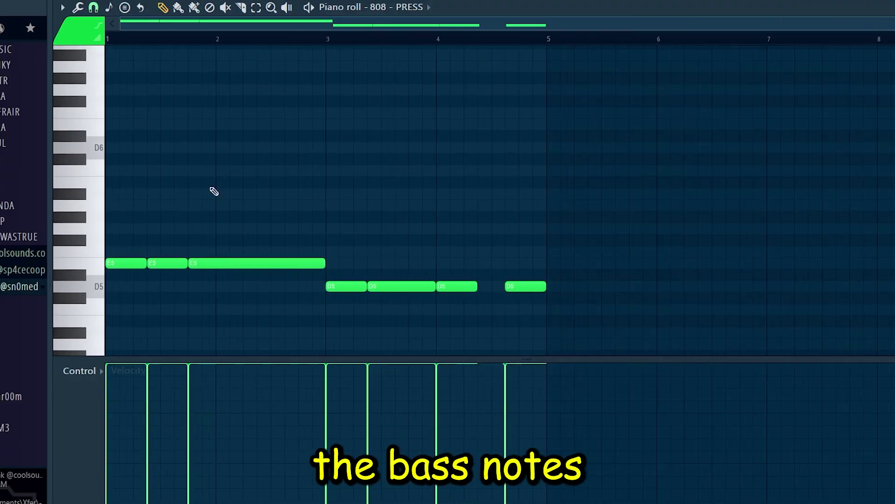
scroll(263, 148, "down", 2)
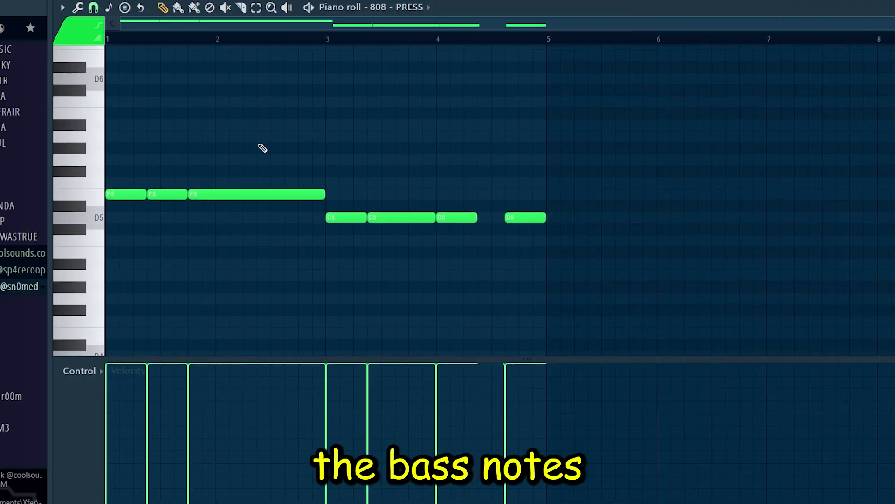
key("space")
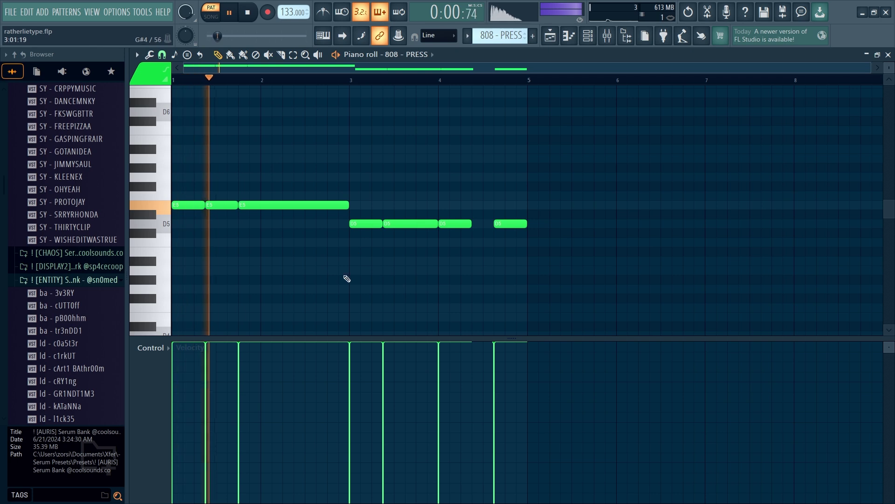
scroll(239, 272, "up", 2, "ctrl")
left_click_drag(432, 68, 421, 69)
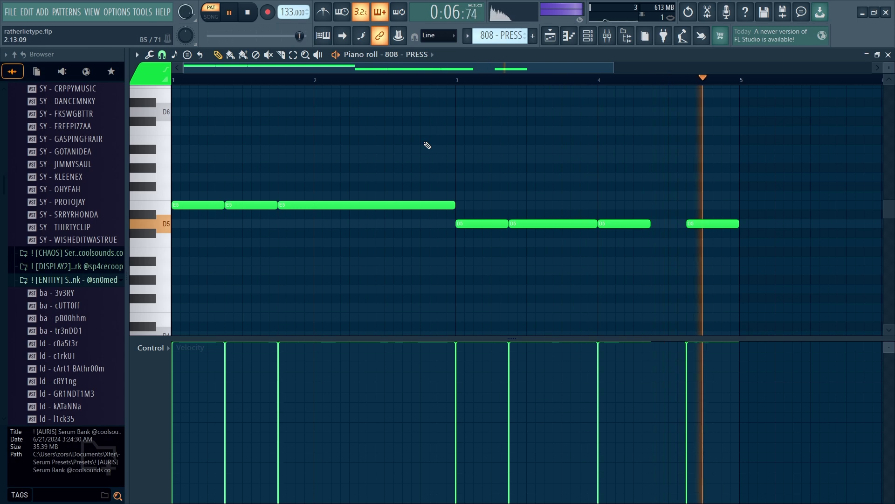
key("space")
scroll(856, 105, "down", 1, "ctrl")
left_click(889, 55)
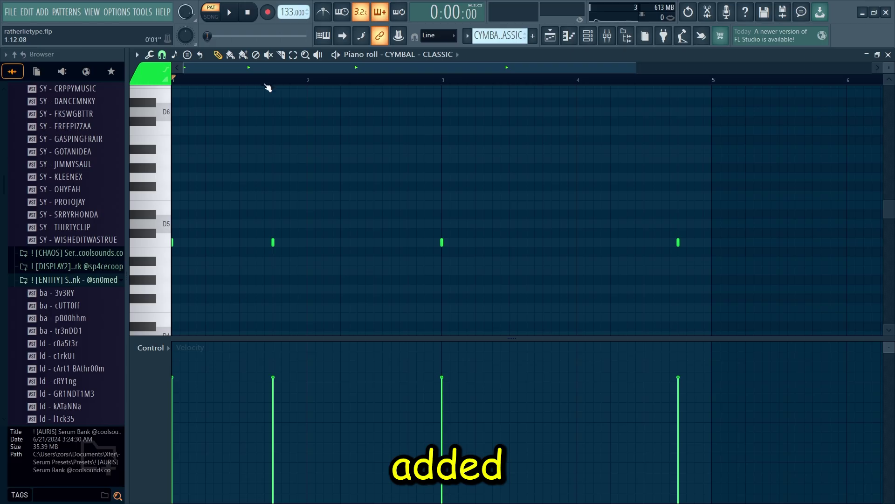
Review the cymbal, snare and clap patterns, then bring playlist tracks 1 and 2 back in while playing the arrangement
key("space")
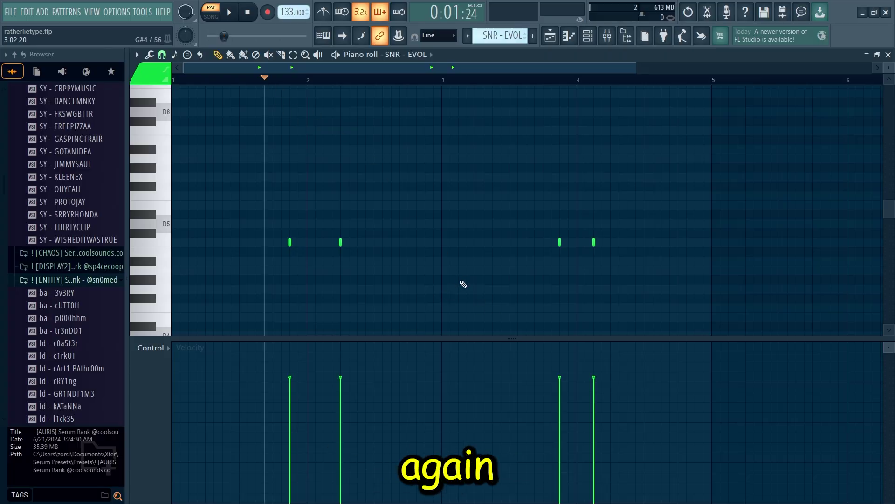
key("space")
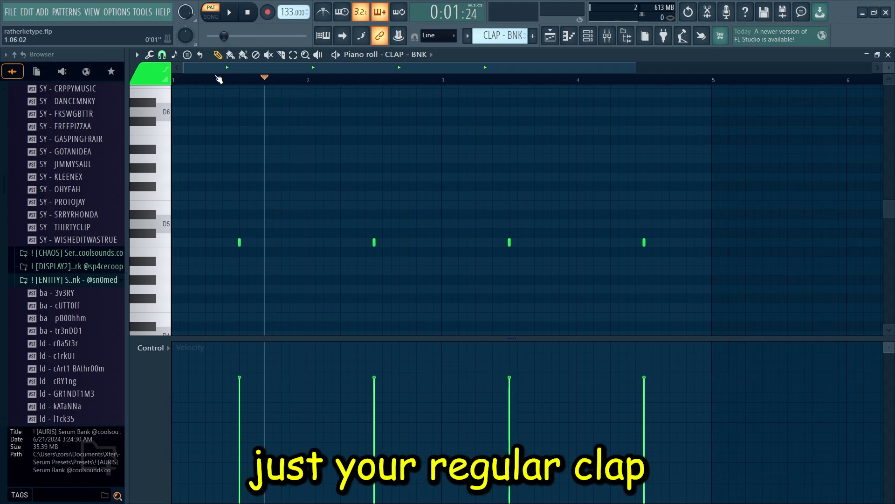
key("space")
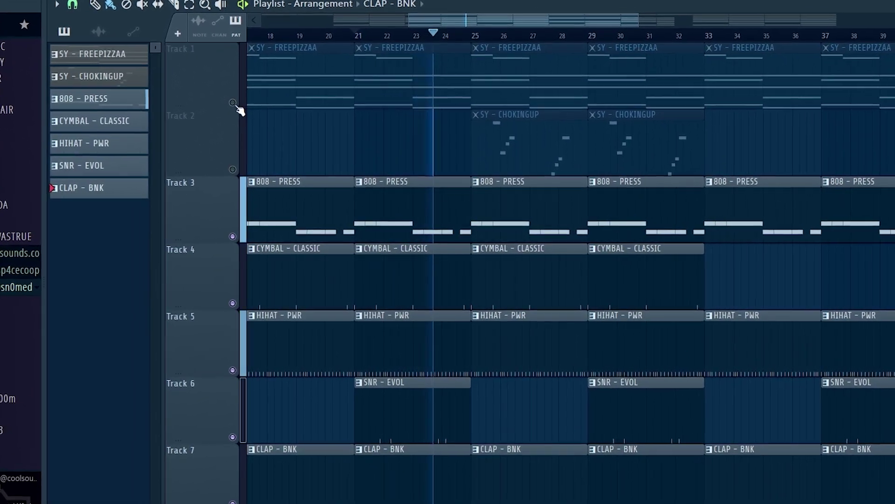
left_click(229, 100)
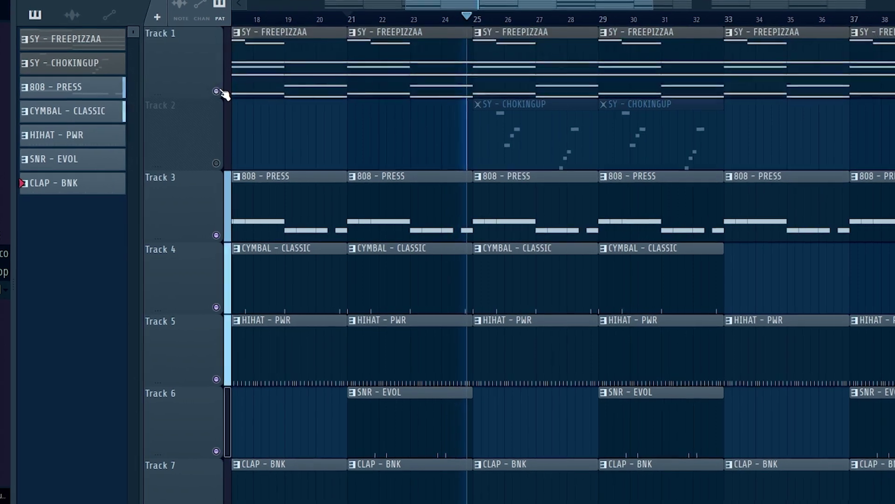
left_click(223, 161)
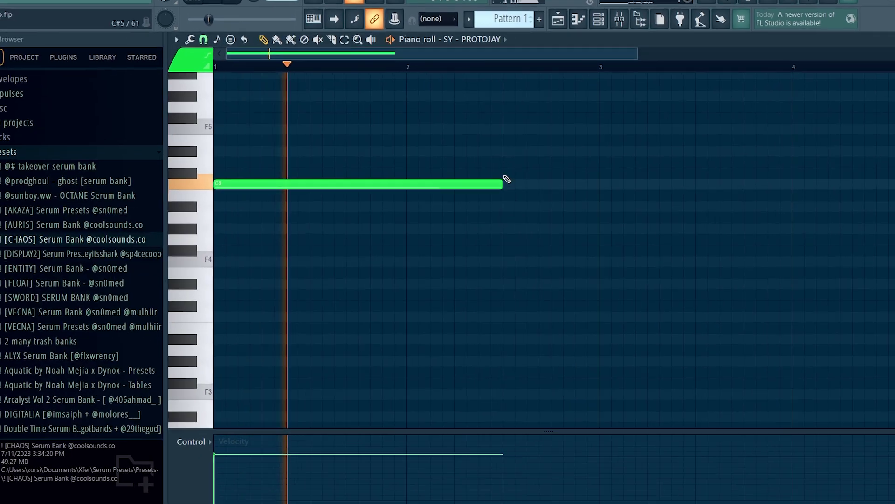
Build a repeating C5 to C#5 melody for SY - PROTOJAY and layer it an octave lower with C4 and C#4 notes
left_click(502, 179)
mouse_move(721, 182)
left_mouse_down()
mouse_move(767, 182)
mouse_move(610, 170)
left_mouse_up()
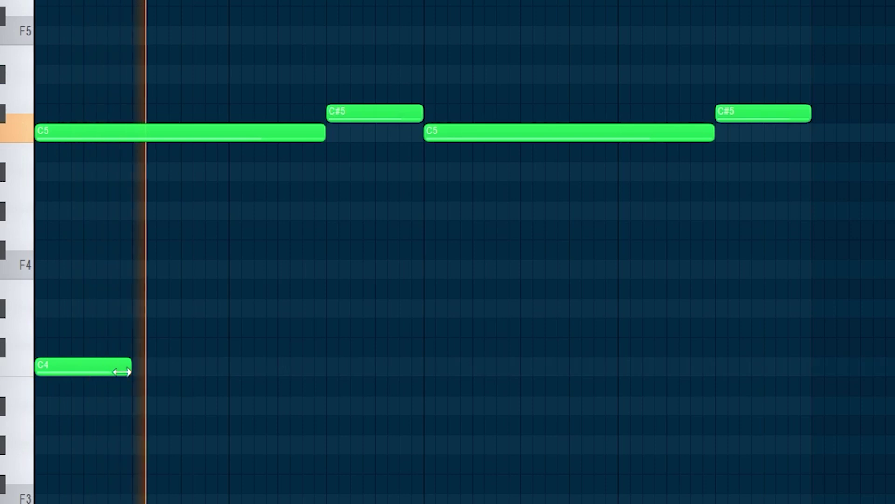
left_click_drag(121, 372, 300, 363)
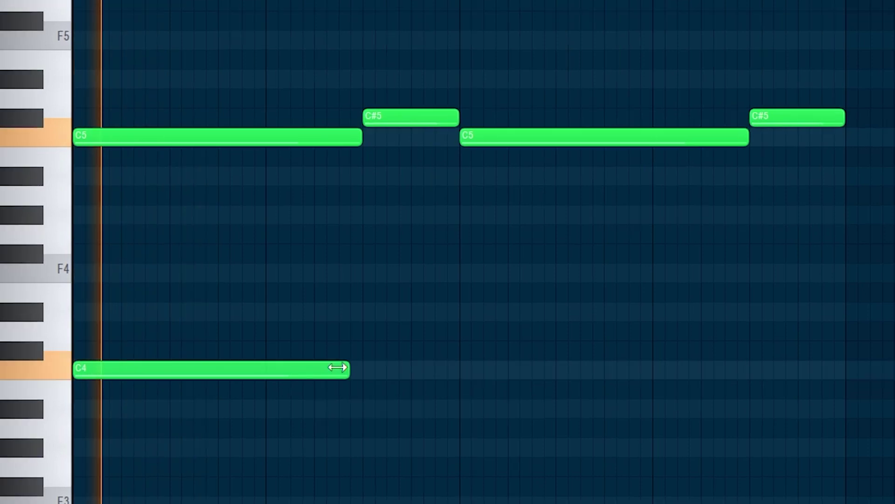
left_click(368, 351)
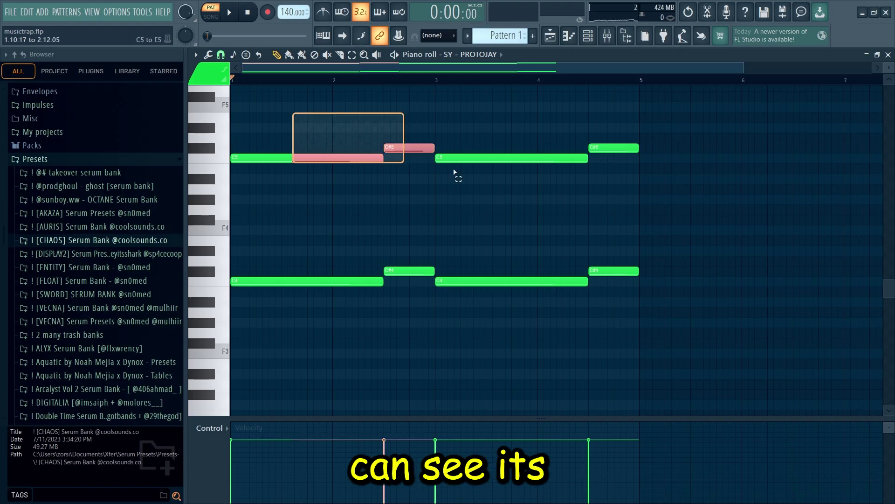
Select the upper C5 and C#5 line, then the lower C4 and C#4 layer, to compare the two octaves
left_click_drag(454, 173, 631, 195)
scroll(314, 139, "up", 2, "ctrl")
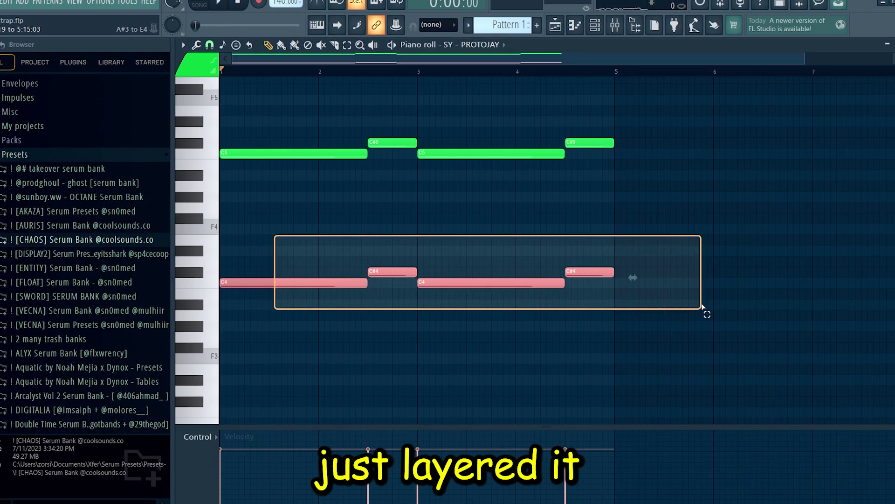
left_click_drag(704, 306, 705, 307)
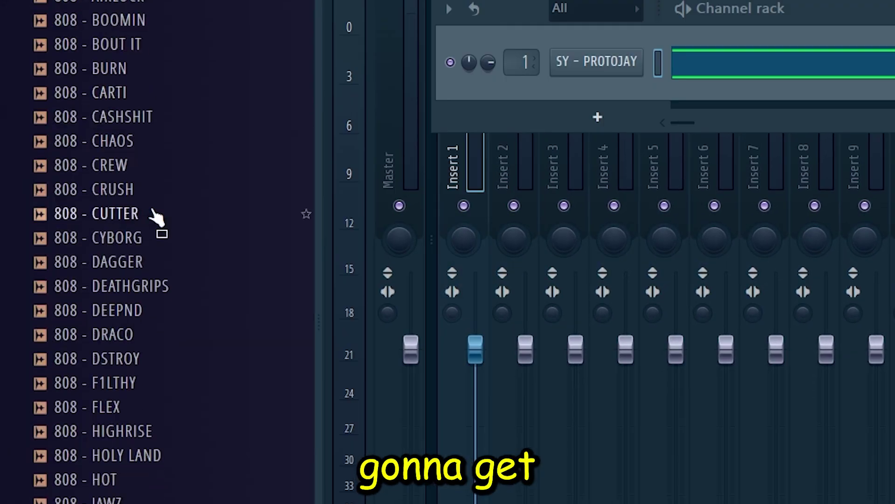
Find the 808 - MANIFEST sample, write a C5, C5, C5, C#5 bass phrase and duplicate it into bars 3 and 4
scroll(155, 220, "down", 8)
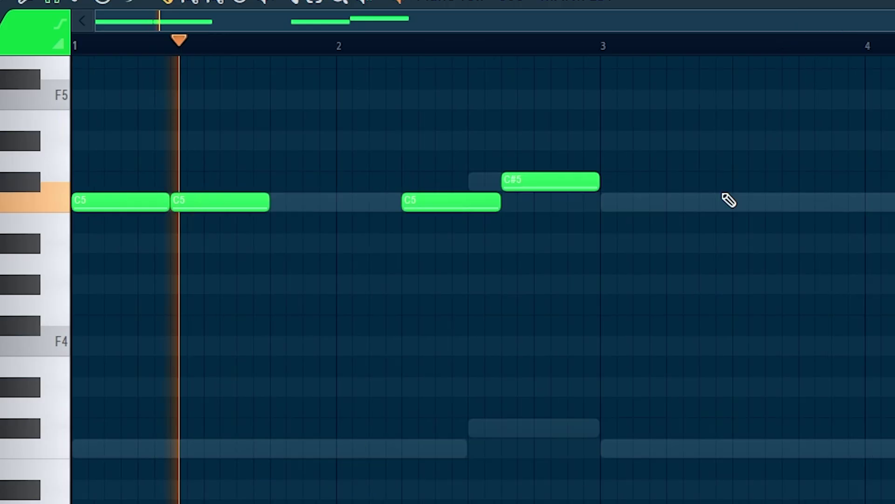
scroll(540, 213, "down", 2, "ctrl")
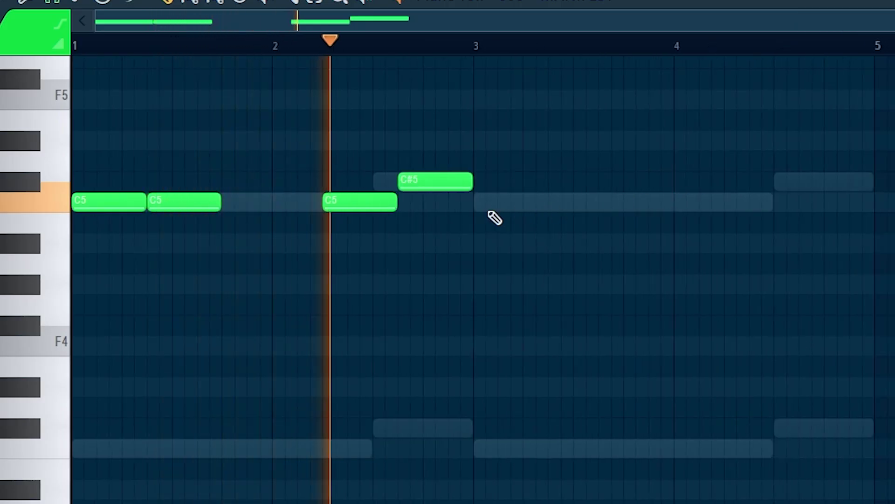
key("ctrl+b")
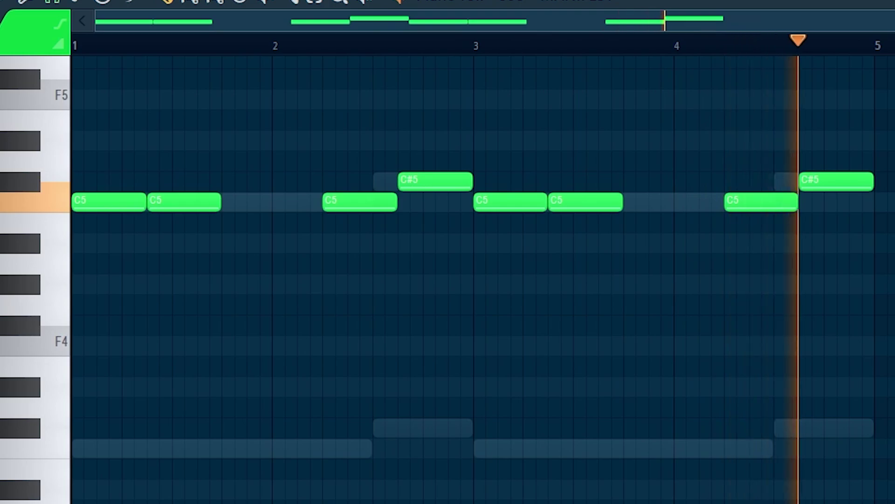
left_click_drag(856, 157, 421, 362)
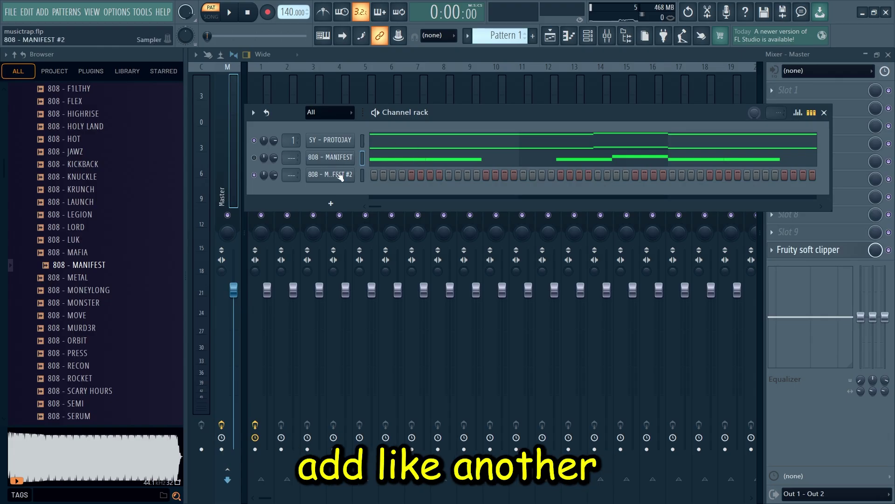
Write an F5, F5, F#5, C5, C#5 phrase for the 808 - MANIFEST #2 layer and duplicate it into bars 3 and 4
right_click(339, 176)
left_click(339, 177)
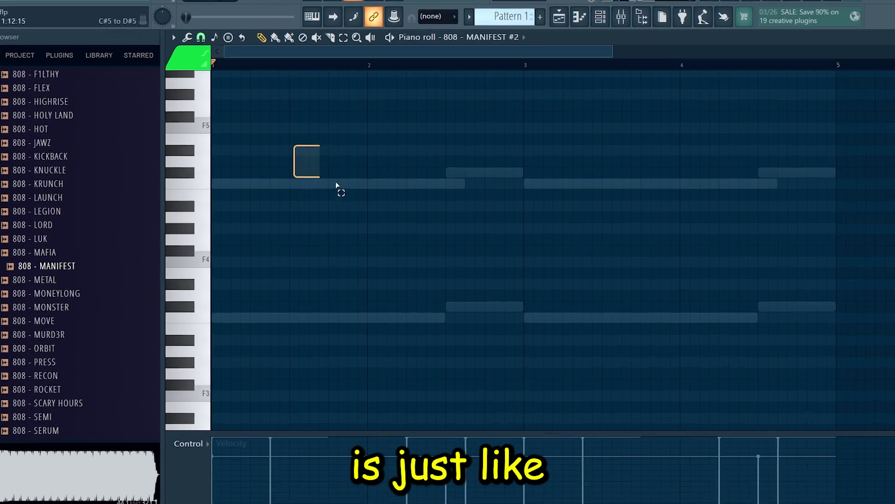
left_click_drag(336, 183, 672, 211)
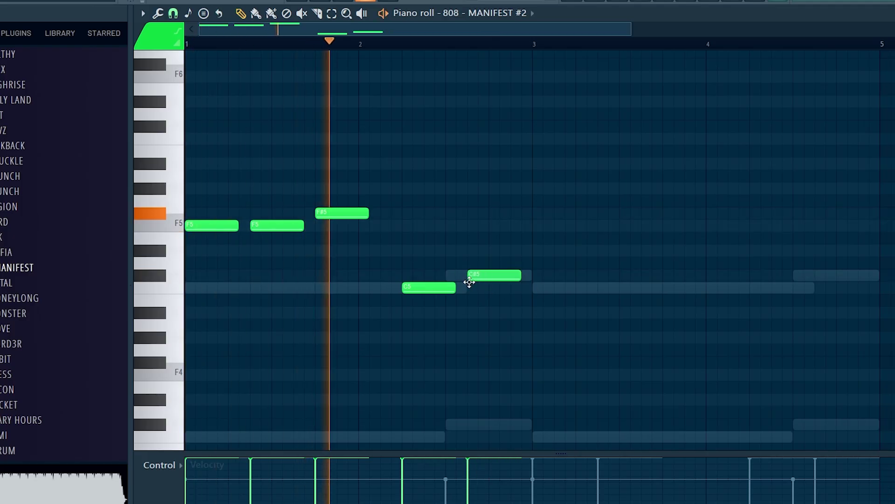
key("ctrl+b")
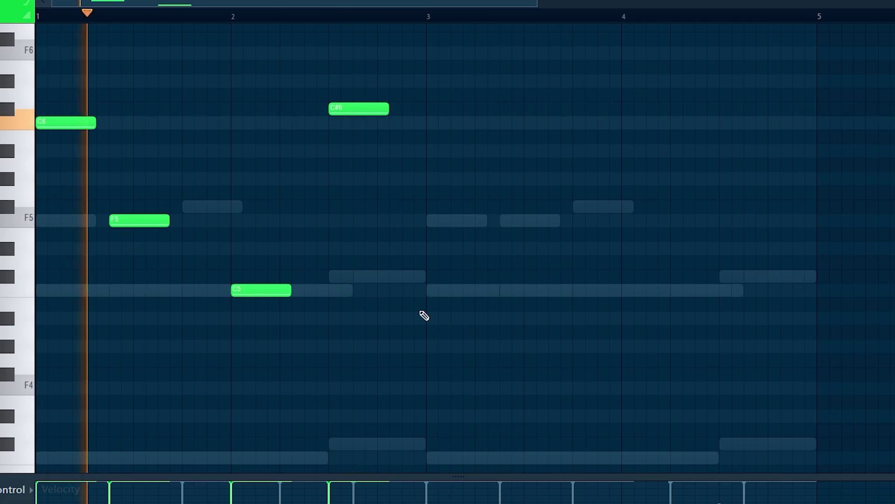
Duplicate the C6, F5, C5, C#6 phrase of 808 - MANIFEST #3 into bars 3 and 4 and lengthen its notes
key("ctrl+a")
scroll(423, 313, "up", 1)
mouse_move(54, 156)
left_mouse_down()
mouse_move(474, 180)
mouse_move(446, 186)
left_mouse_up()
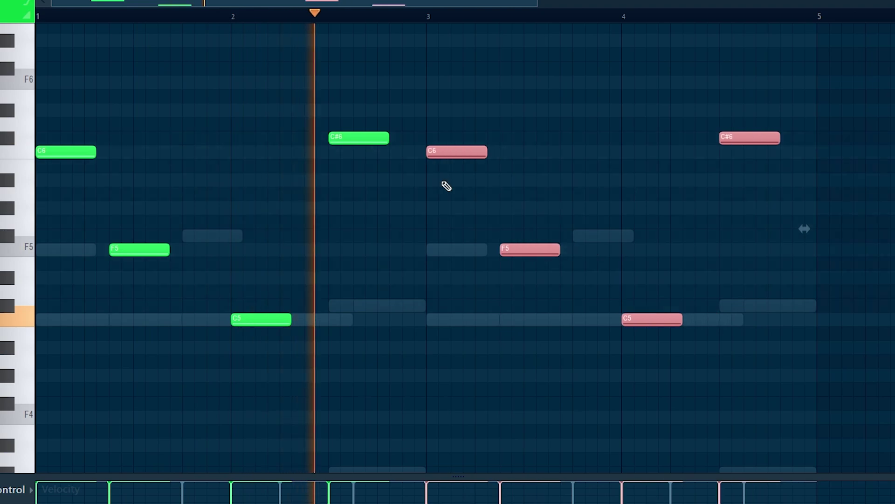
left_click(569, 110)
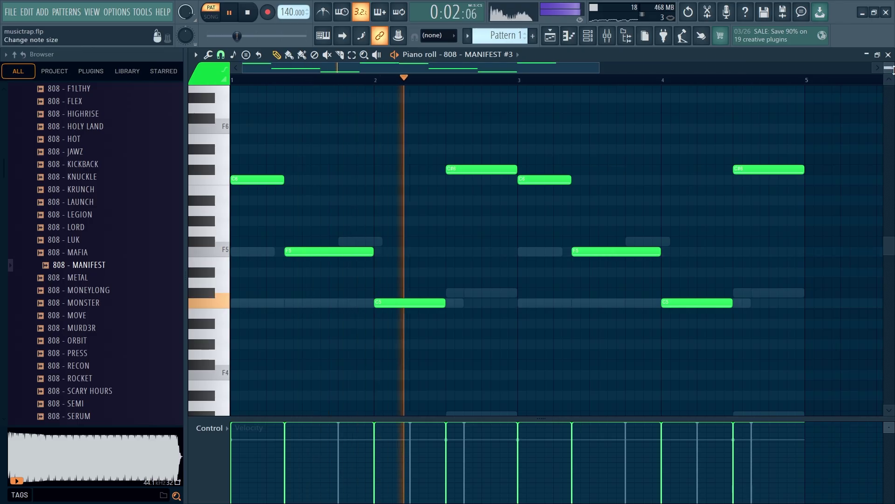
key("space")
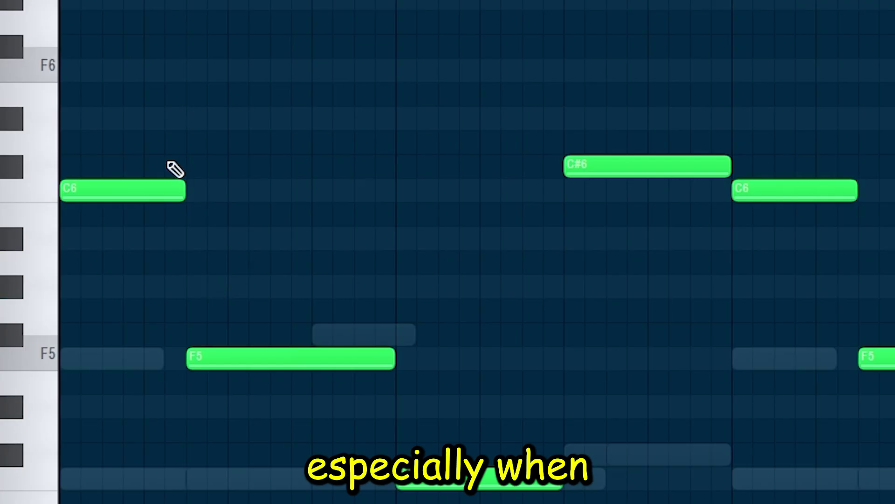
left_click_drag(250, 155, 495, 211)
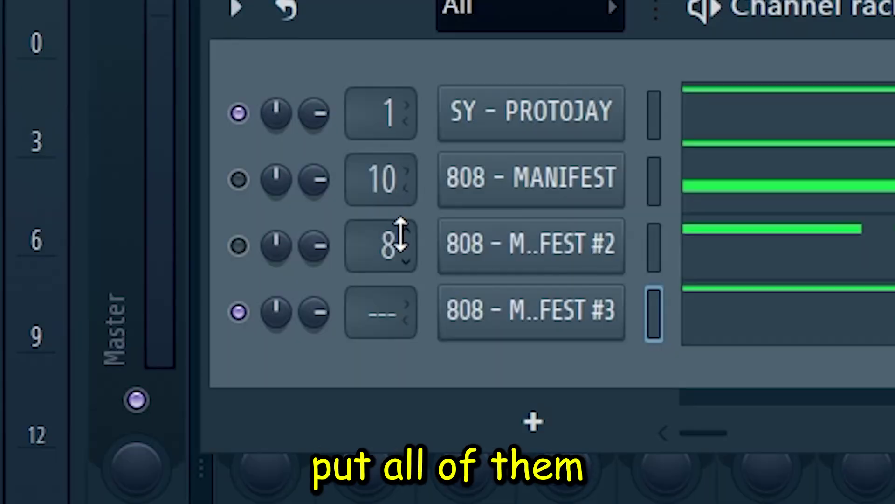
Route all three 808 - MANIFEST channels to mixer insert 10 and load Fruity Soft Clipper in its slot 10
scroll(402, 296, "up", 2)
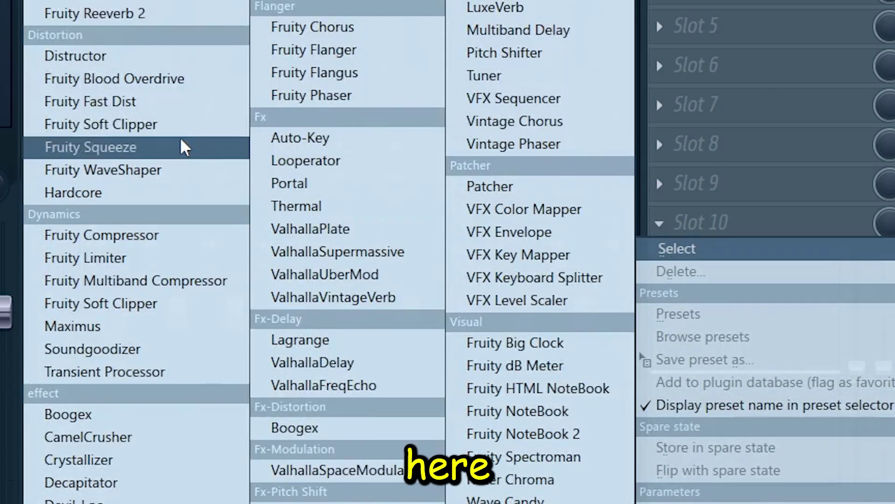
left_click(100, 122)
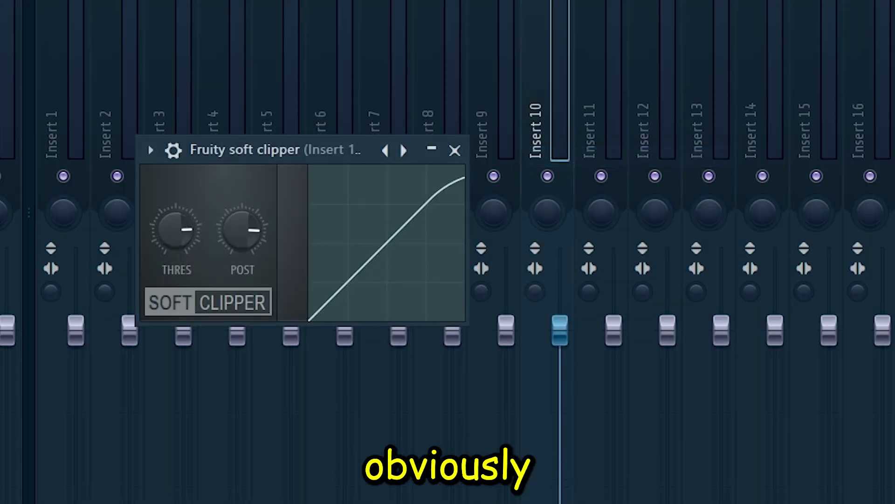
left_click_drag(176, 229, 225, 251)
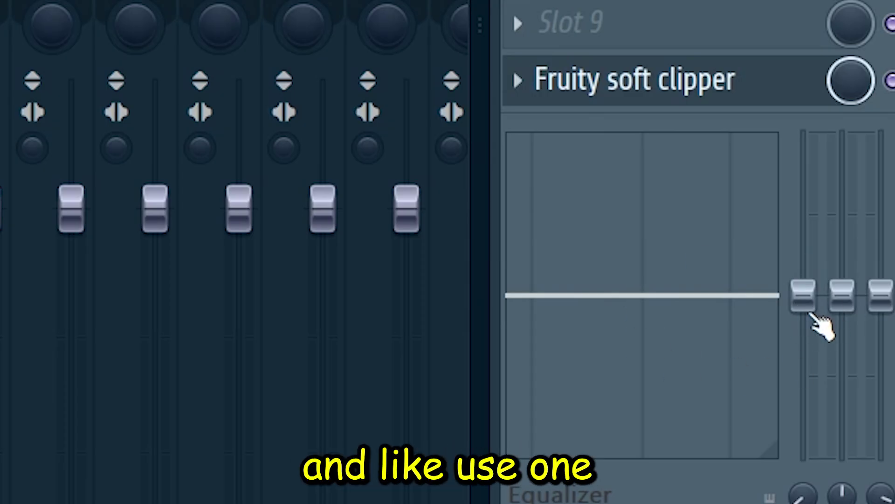
Set the project tempo to 150 BPM after trying 152 and 154 BPM
scroll(819, 320, "up", 2)
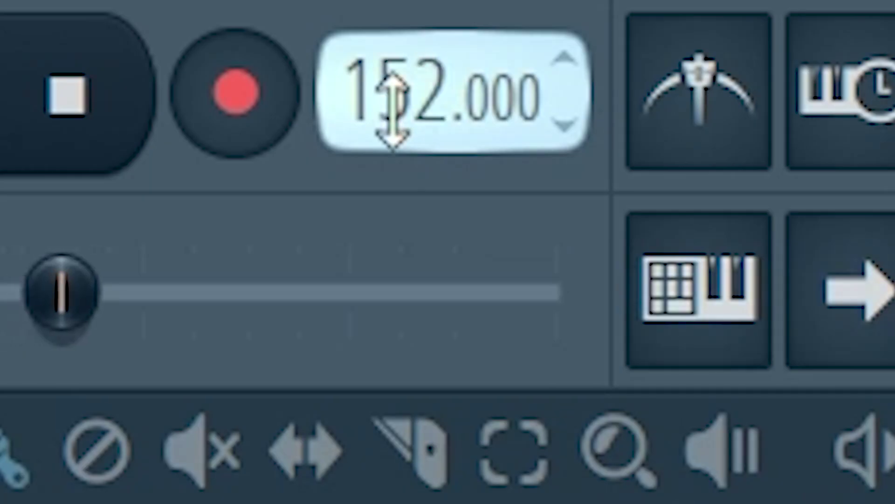
scroll(393, 110, "up", 2)
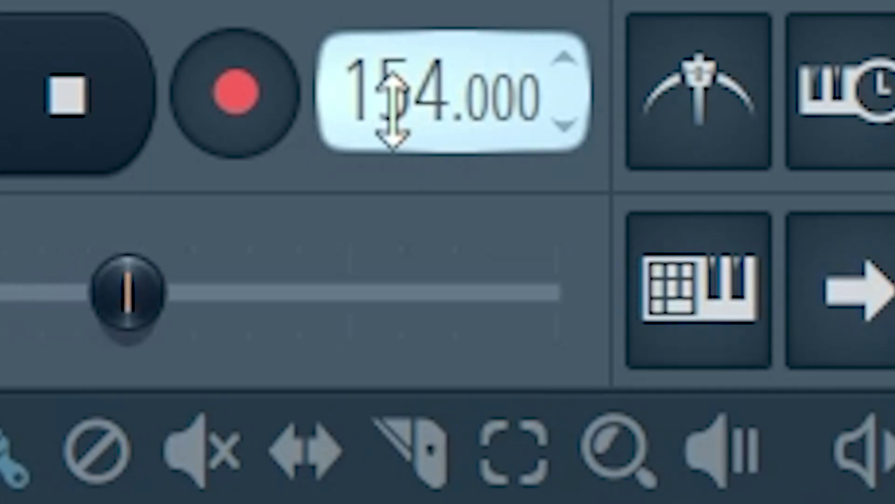
scroll(393, 110, "down", 1)
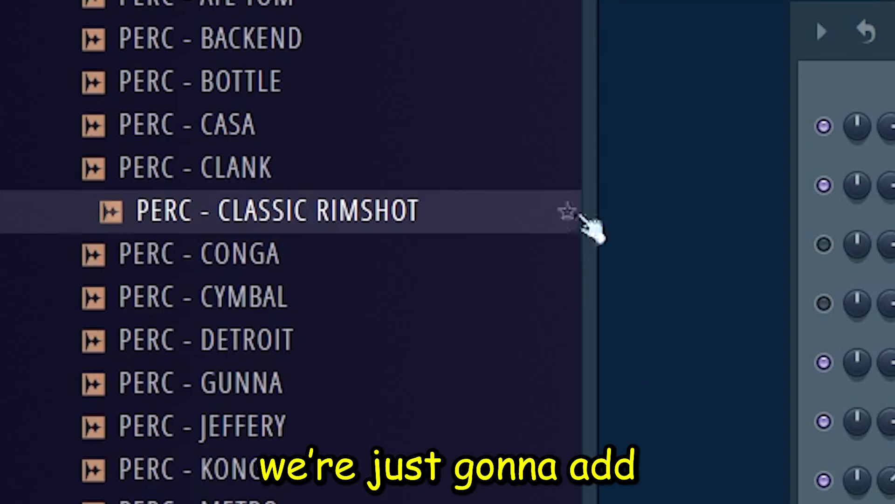
Add the PERC - CLASSIC RIMSHOT and FX - UPLIFT sounds, and place OPEN HAT - CLASSIC hits on steps 1, 29 and 37
left_click_drag(592, 230, 593, 355)
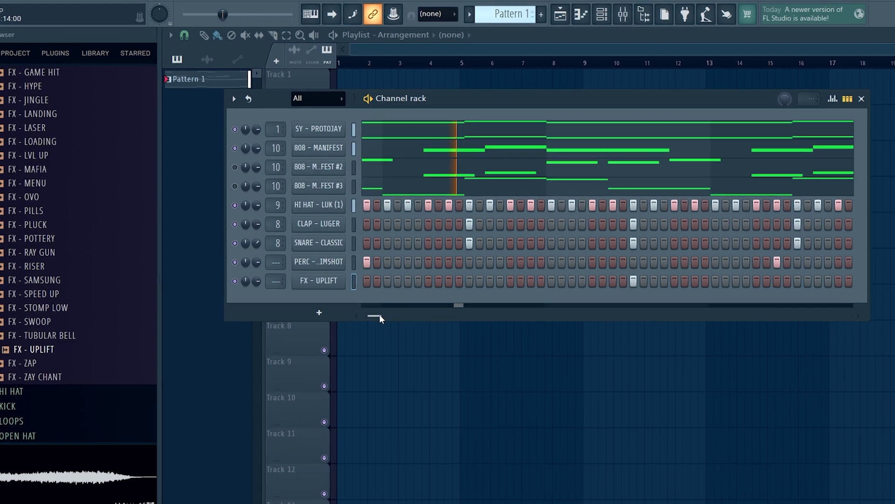
mouse_move(458, 305)
left_mouse_down()
mouse_move(582, 299)
mouse_move(580, 289)
left_mouse_up()
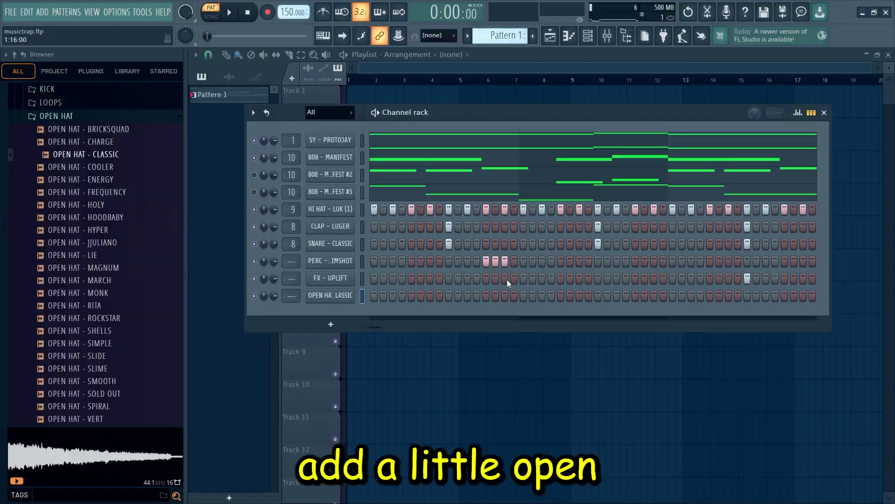
left_click(374, 295)
left_click(635, 295)
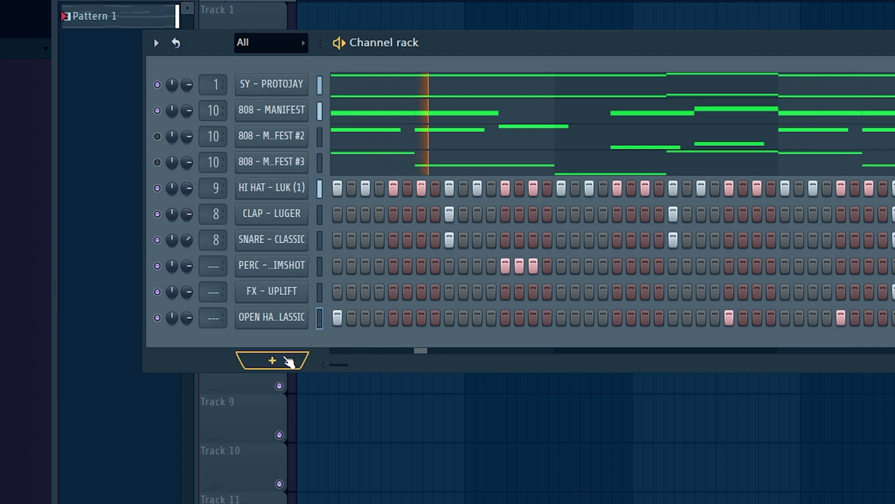
Add the 808 Cowbell with hits on steps 21 and 27, and fill in HI HAT - LUK (1) on step 30
left_click_drag(345, 366, 357, 365)
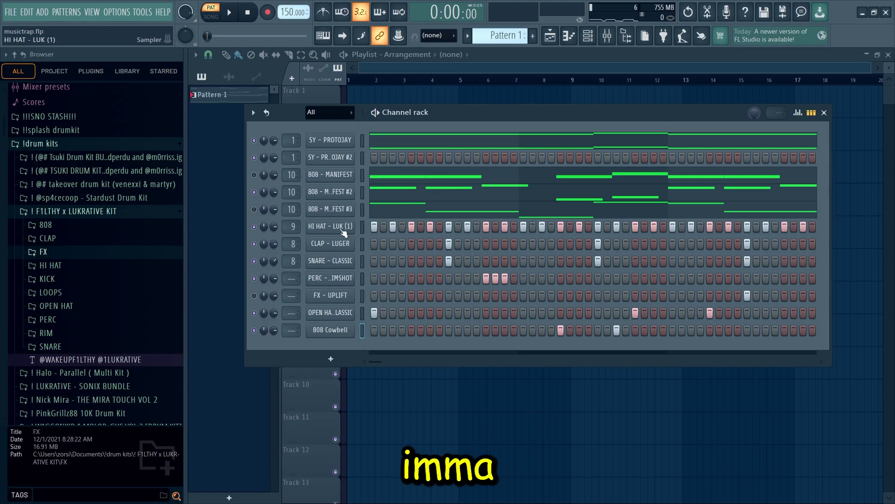
right_click(355, 220)
left_click(371, 222)
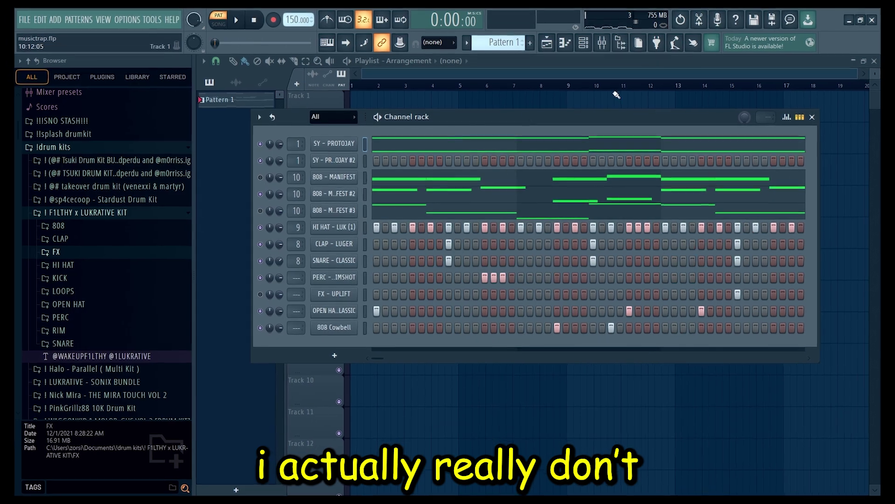
Load Gross Beat into slot 2 of mixer Insert 1 and choose the AURIS10 time preset from the AURIS bank
left_click(598, 49)
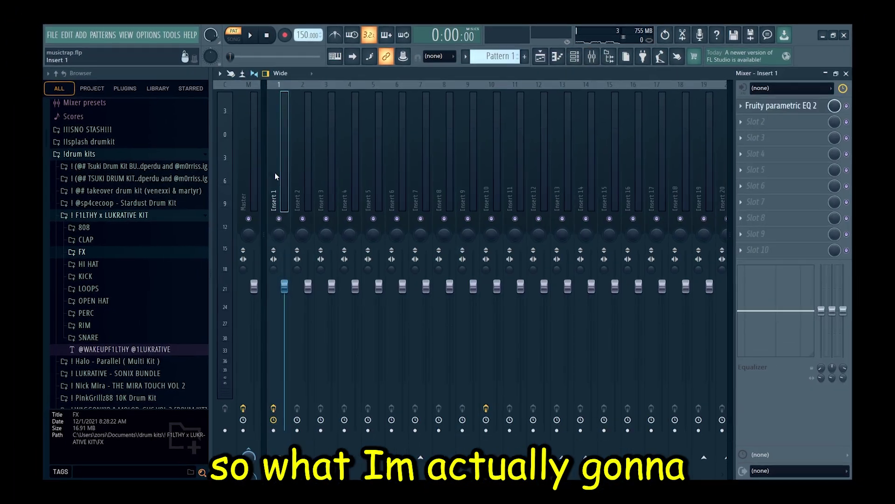
left_click(751, 124)
mouse_move(742, 136)
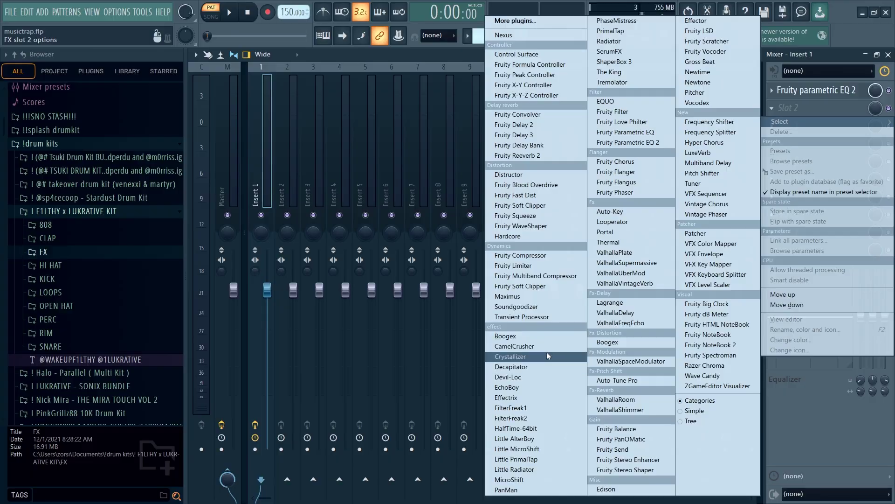
left_click(721, 64)
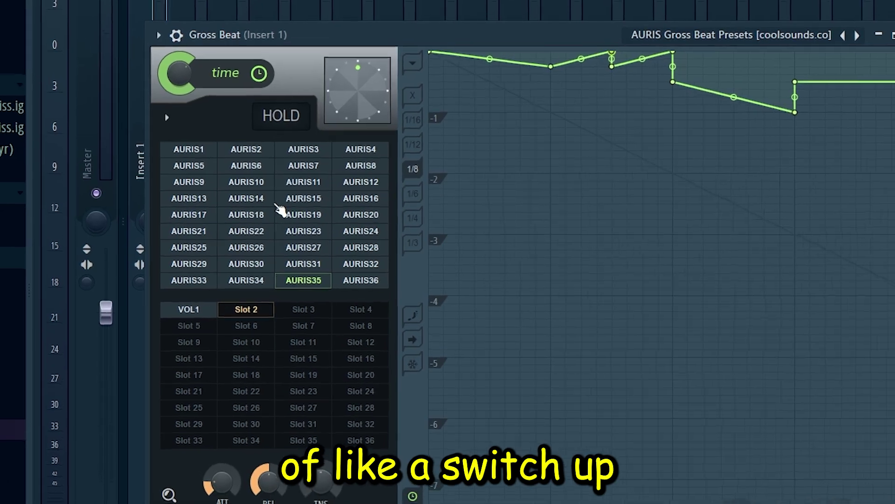
left_click(272, 191)
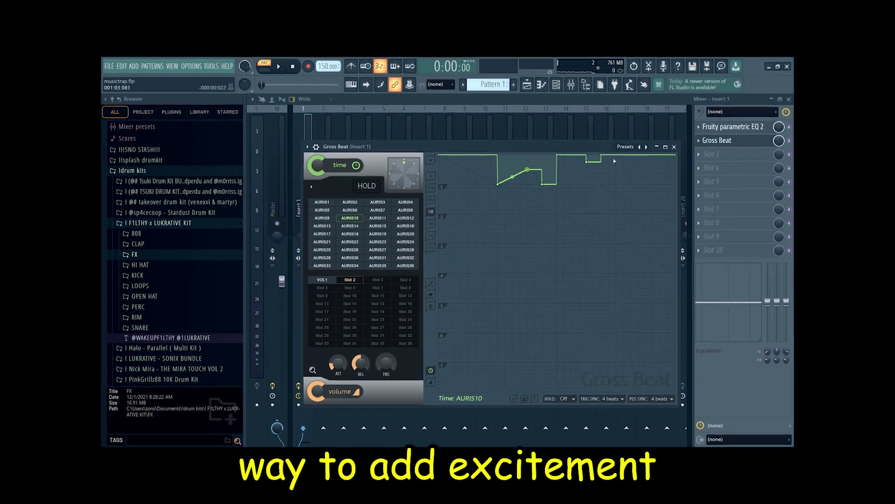
left_click(649, 159)
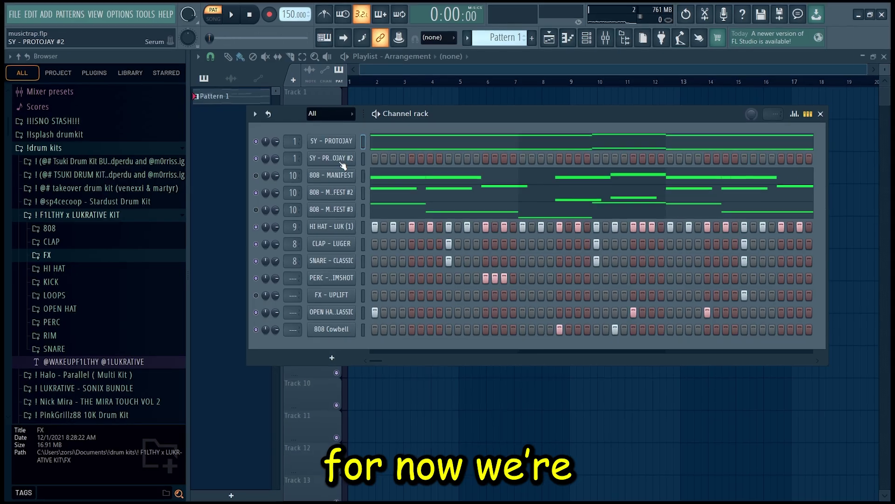
Write the SY - FISH part with C5 on bars 1 and 3 and C#5 midway through bars 2 and 4, removing the stray A#5
right_click(406, 156)
left_click(422, 161)
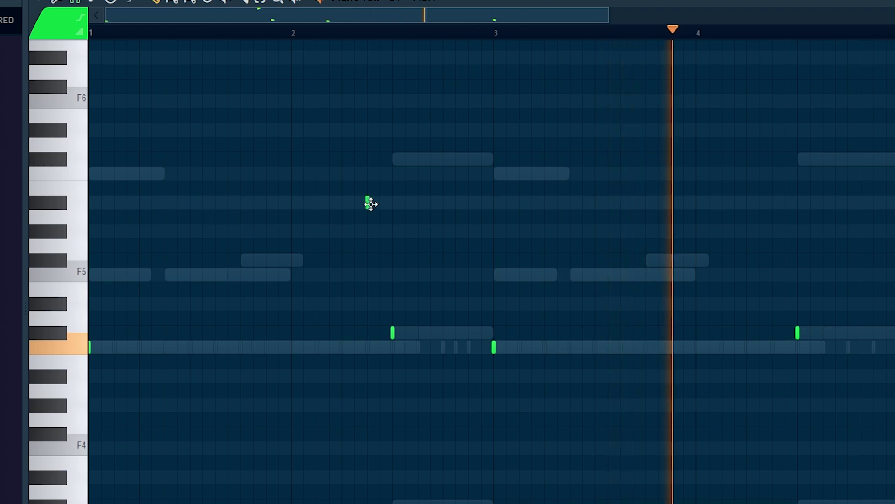
right_click(367, 202)
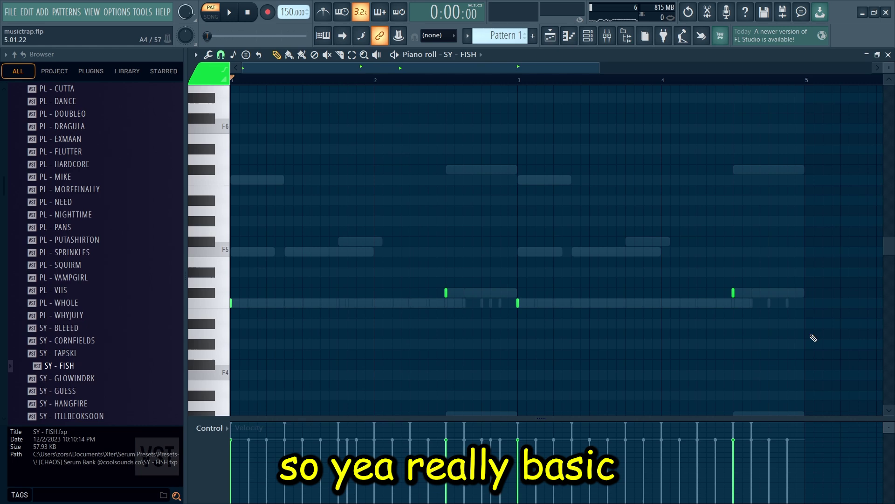
left_click_drag(790, 337, 156, 251)
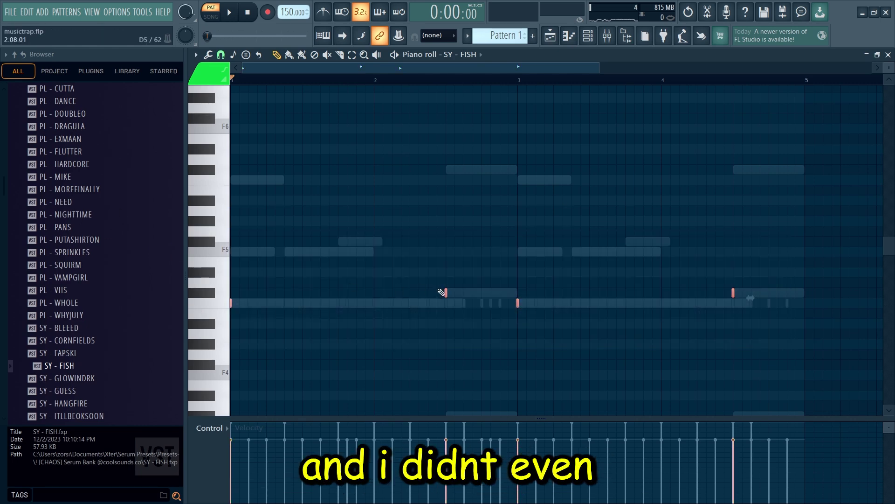
scroll(453, 295, "up", 4)
scroll(464, 296, "down", 5)
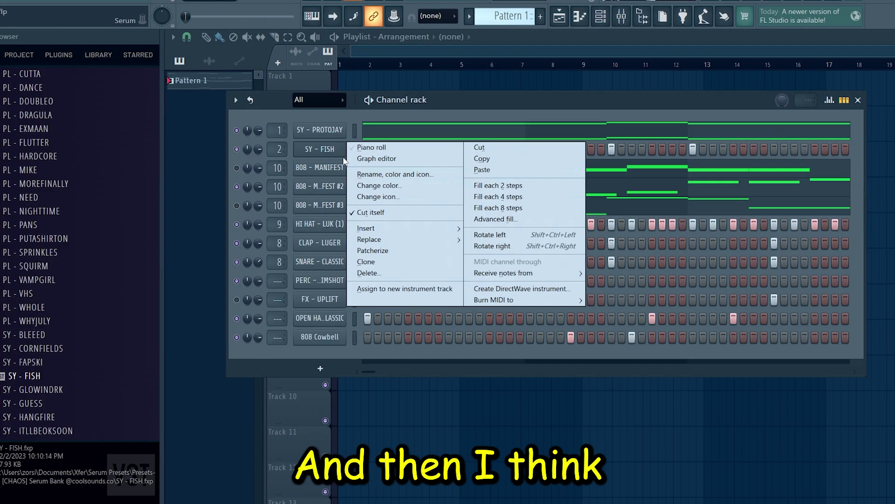
Clone the SY - FISH channel and replace the copy's preset with PL - CUTTA
left_click(390, 316)
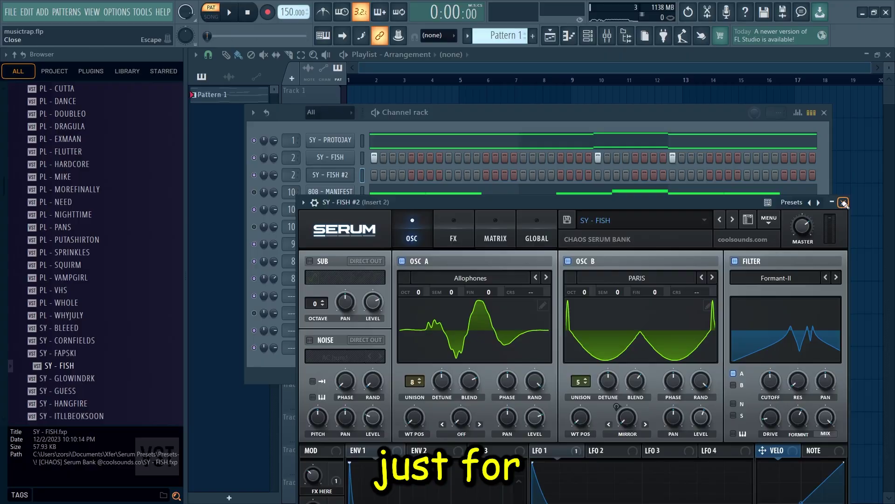
left_click(842, 202)
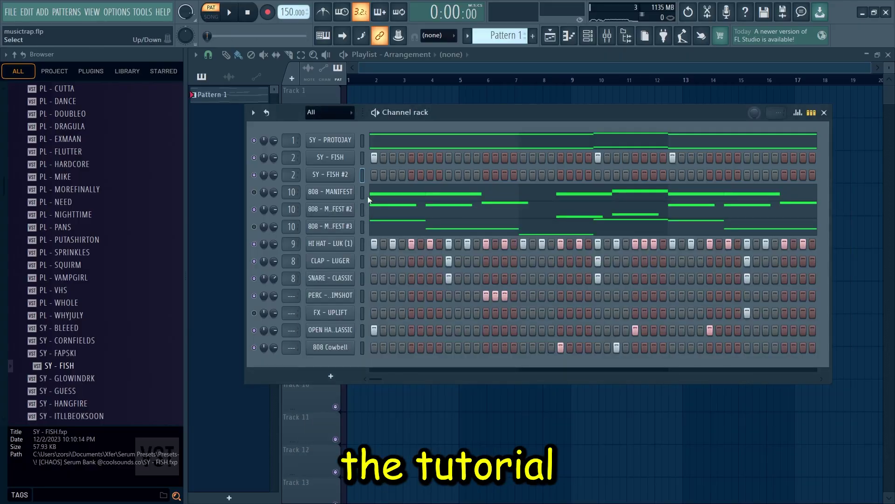
right_click(353, 177)
left_click(383, 175)
scroll(85, 233, "up", 10)
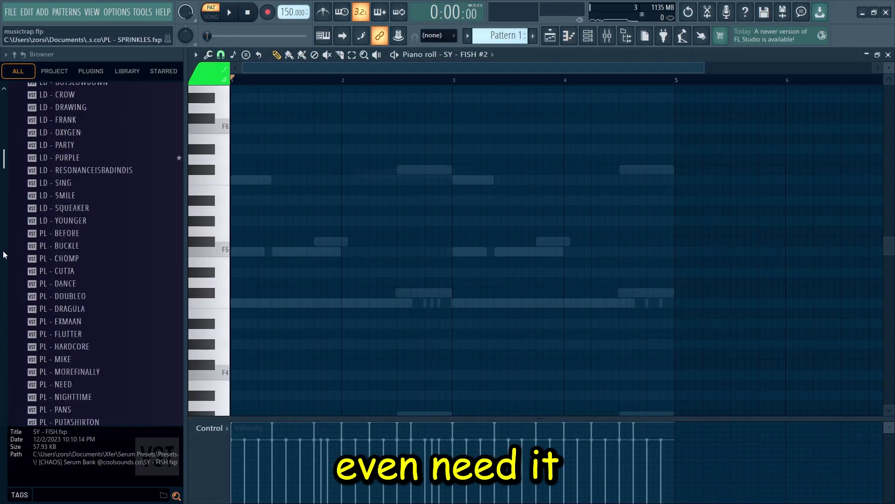
scroll(86, 233, "down", 8)
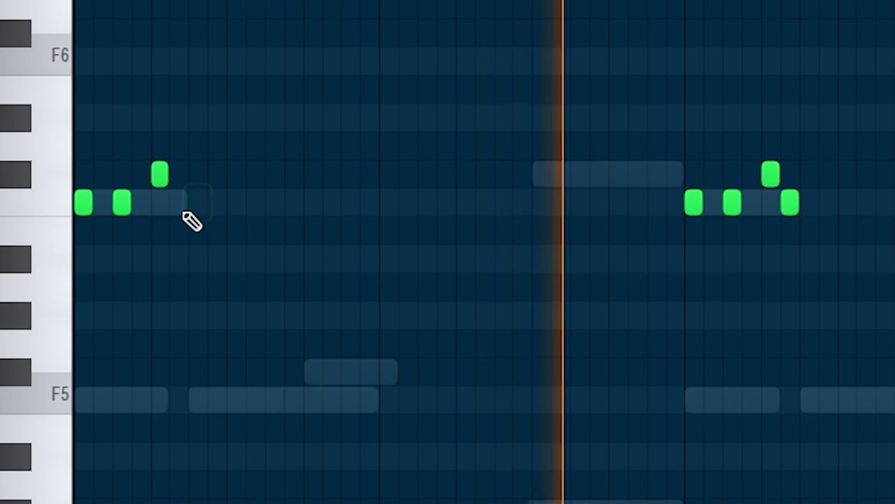
Complete the bar 1 phrase of PL - CUTTA with a closing C6 instead of B5 and shift the phrase down an octave
left_click(178, 230)
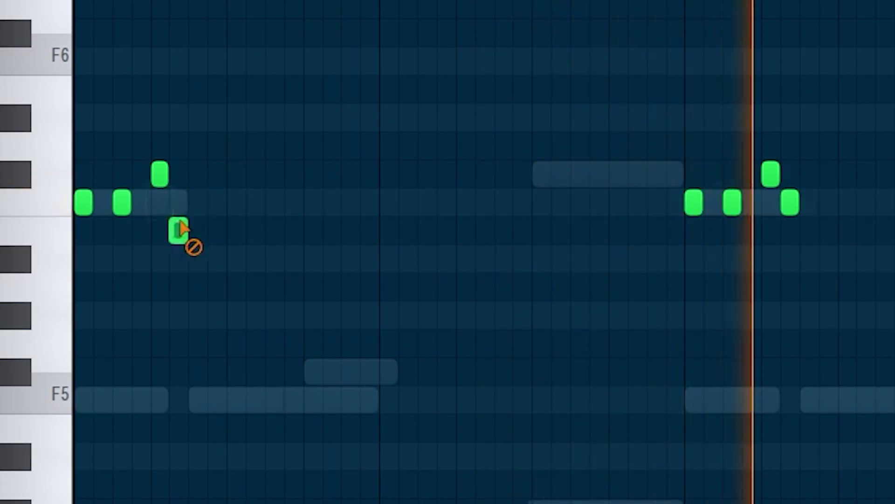
right_click(180, 230)
left_click(178, 202)
scroll(174, 224, "up", 3)
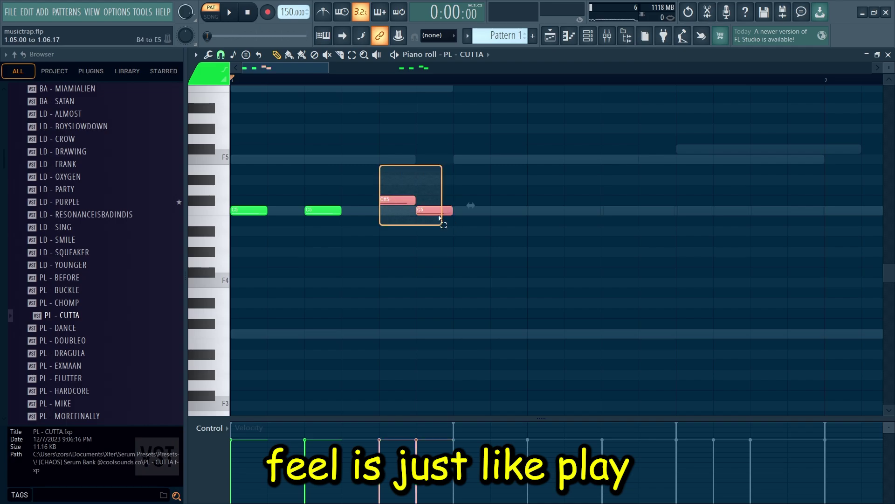
left_click_drag(395, 198, 441, 228)
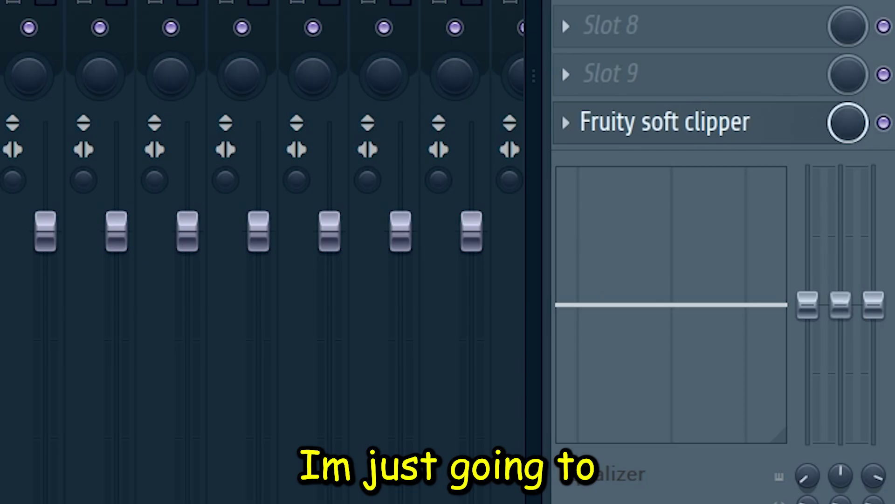
Raise the high band of the equalizer on the mixer track that carries Fruity Soft Clipper
left_click_drag(873, 317, 873, 295)
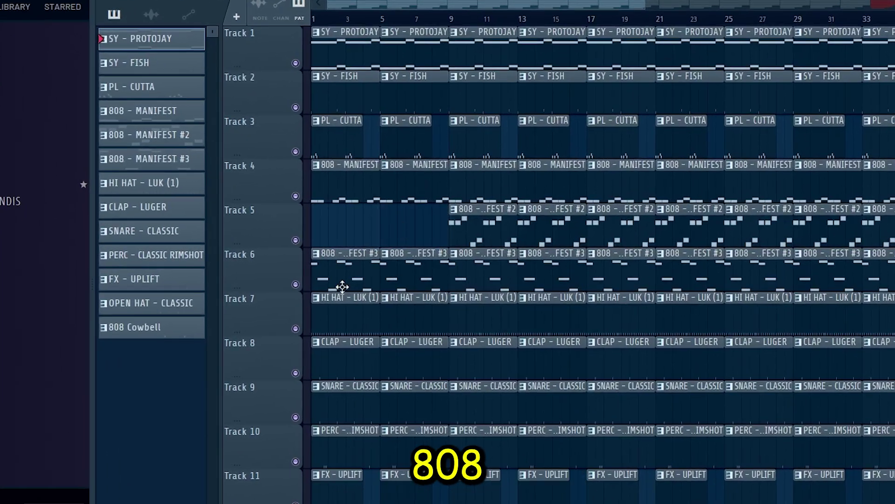
Delete overlapping 808 clips so 808 - MANIFEST plays in bars 1–8, #2 in bars 9–16 and #3 in bars 17–24
right_click(343, 286)
right_click(403, 284)
right_click(485, 283)
right_click(562, 281)
right_click(510, 190)
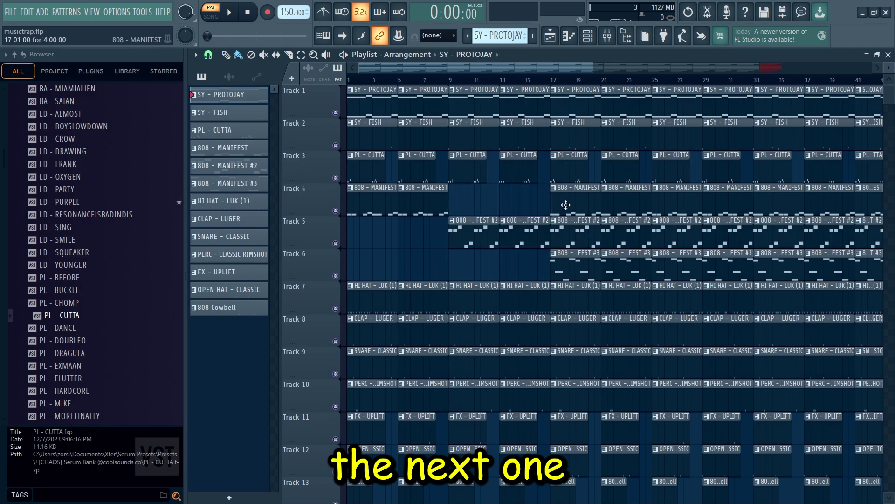
scroll(678, 227, "down", 2)
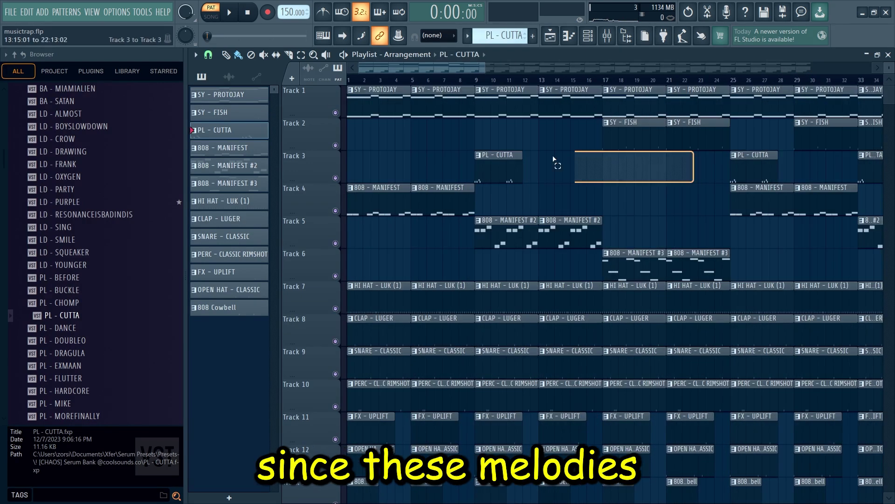
Thin out the SY - FISH and PL - CUTTA clips across the arrangement so each melody plays only in selected sections
left_click_drag(728, 183, 486, 134)
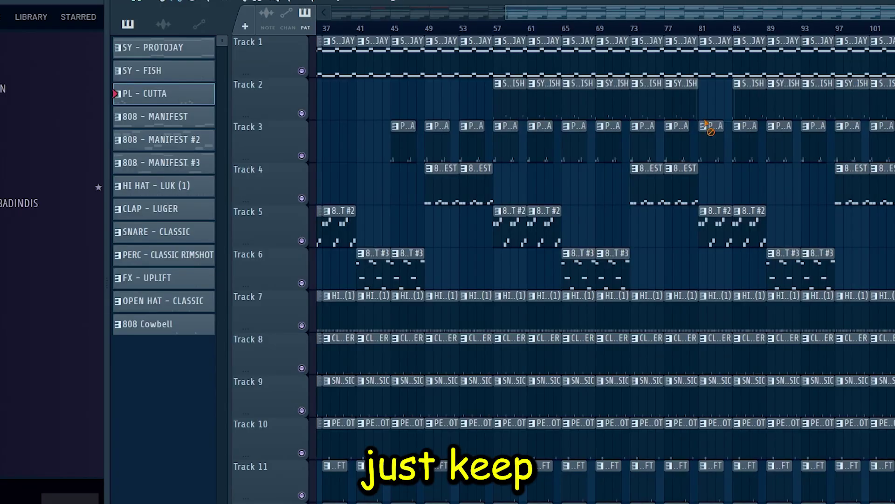
right_click(581, 103)
right_click(582, 154)
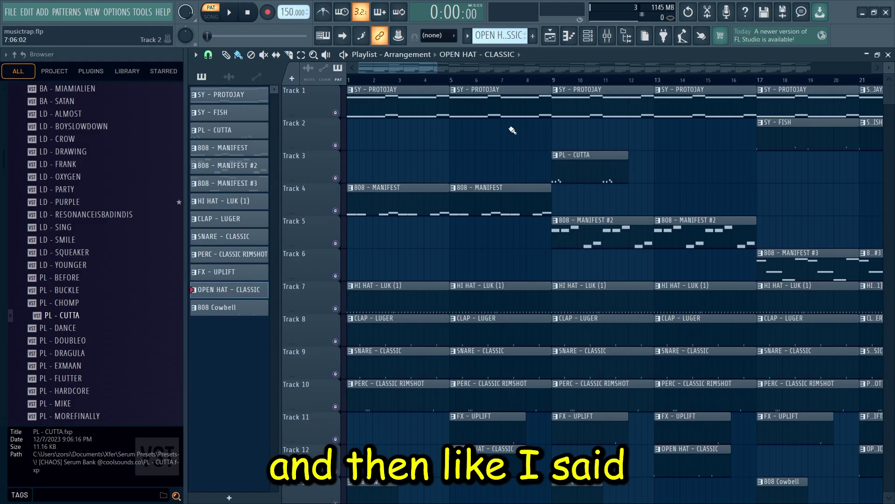
Create an automation clip for the Gross Beat mix level on Insert 1 and lower its starting point to the minimum
left_click_drag(532, 150, 346, 87)
left_click(607, 36)
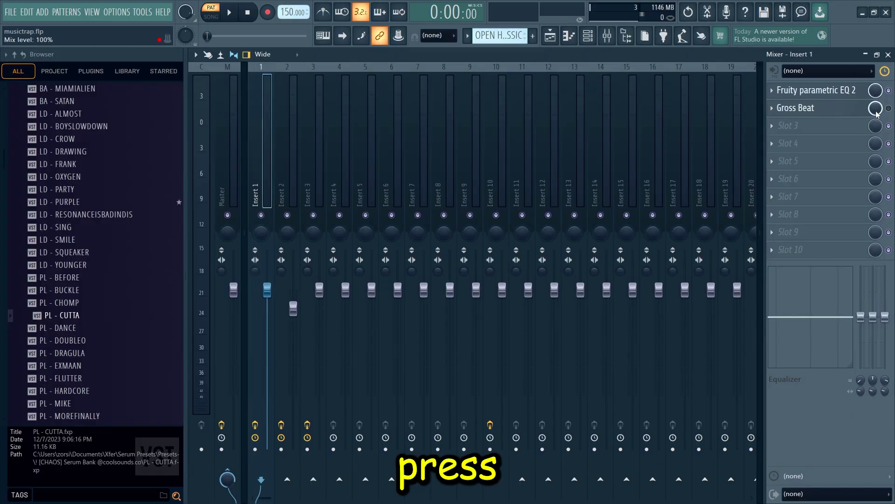
right_click(876, 108)
left_click(720, 138)
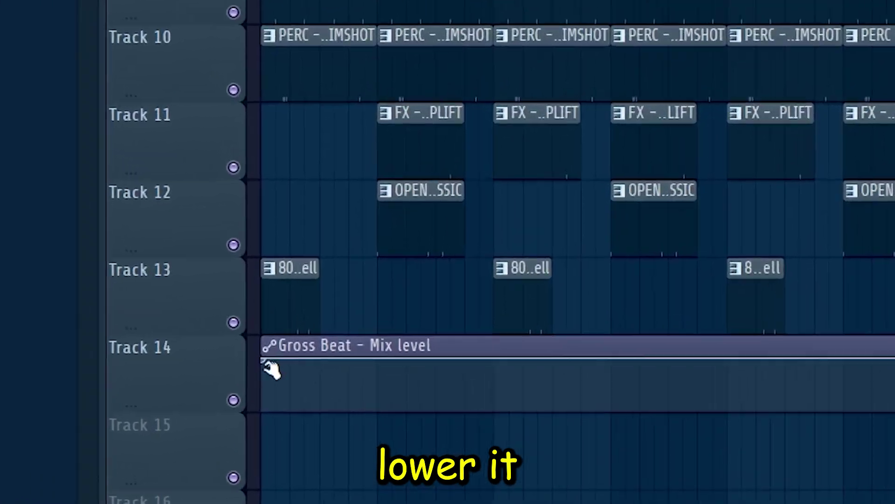
left_click_drag(267, 364, 268, 411)
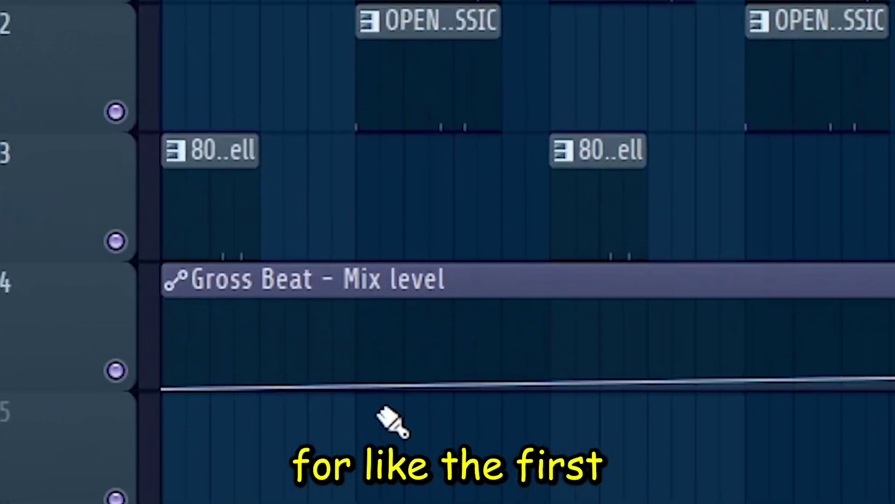
Shape the Gross Beat mix automation to stay at minimum until bar 17, jump to full for bars 17–24 and drop back at bar 25
scroll(534, 418, "up", 2)
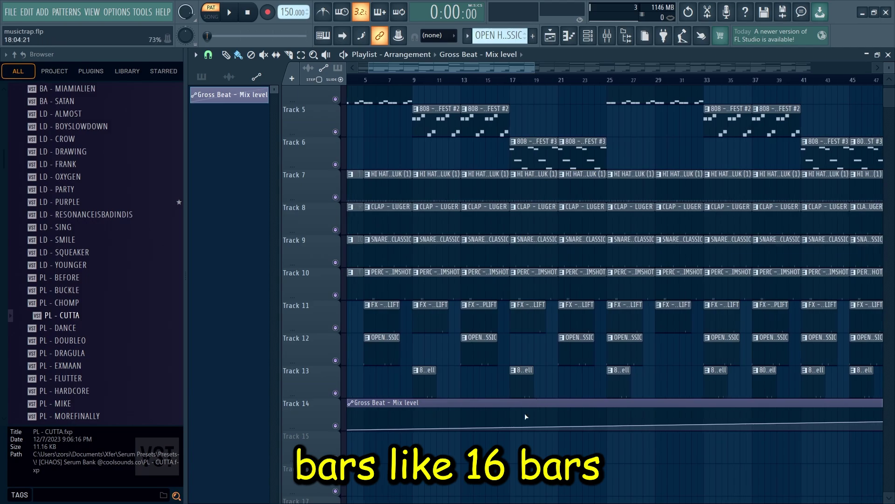
left_click_drag(510, 430, 515, 406)
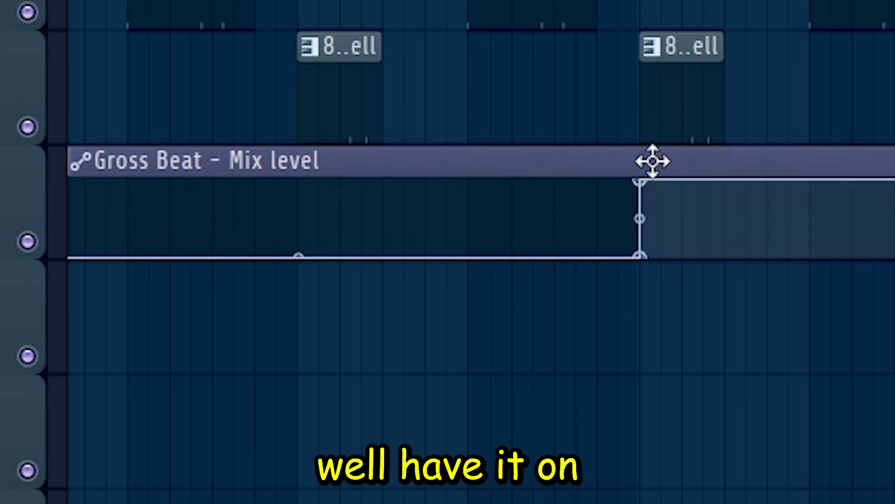
left_click(587, 412)
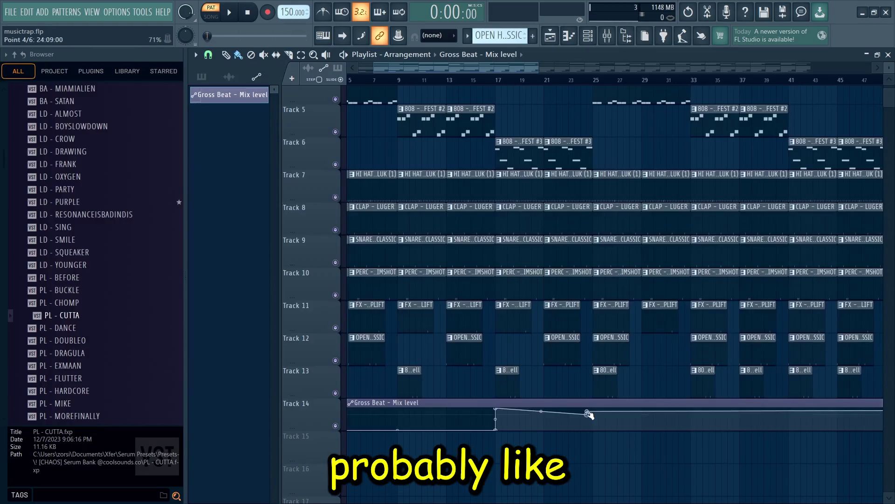
scroll(510, 313, "down", 5)
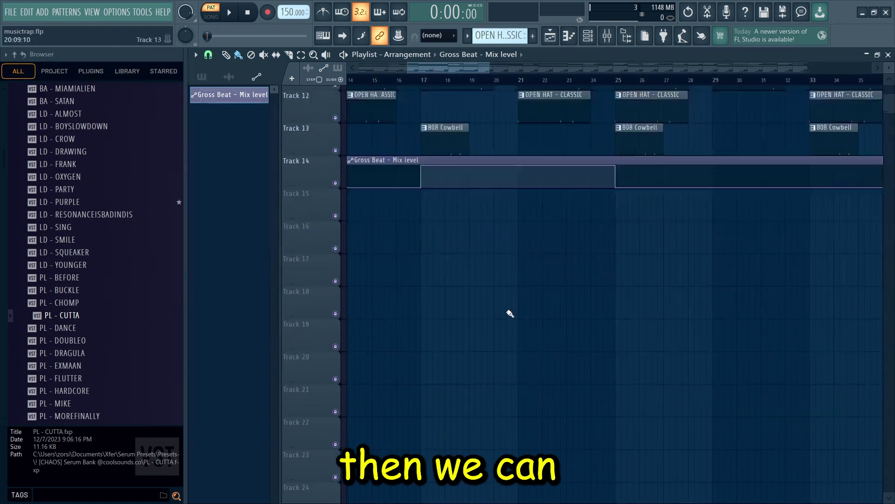
Play the arrangement in song mode through the Gross Beat section and into bar 27, checking the clips and automation
scroll(535, 323, "up", 8)
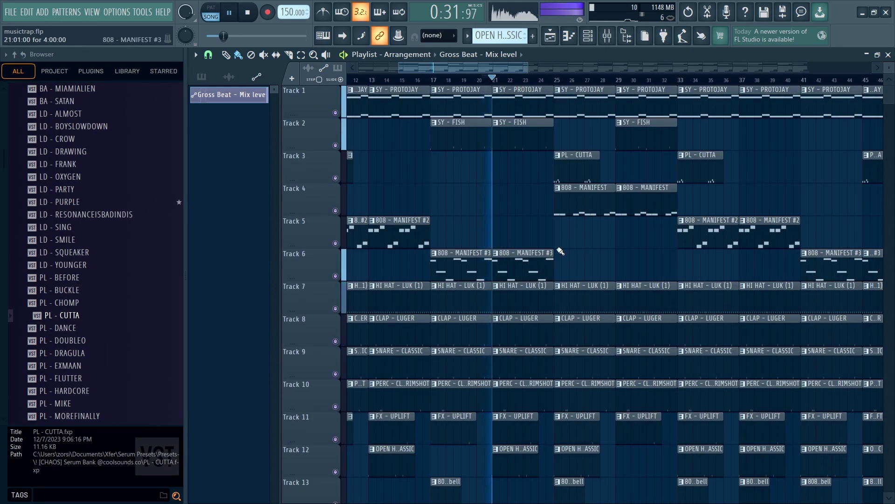
scroll(566, 244, "down", 3)
scroll(571, 244, "up", 3)
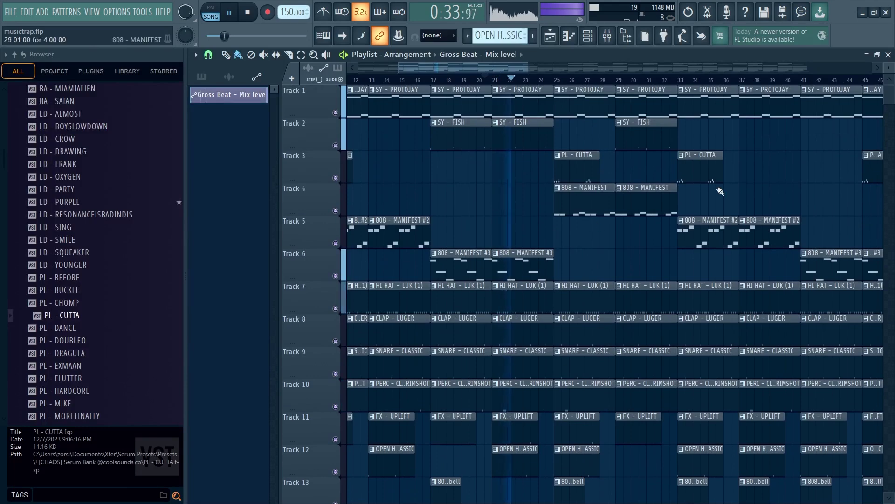
left_click_drag(893, 70, 894, 64)
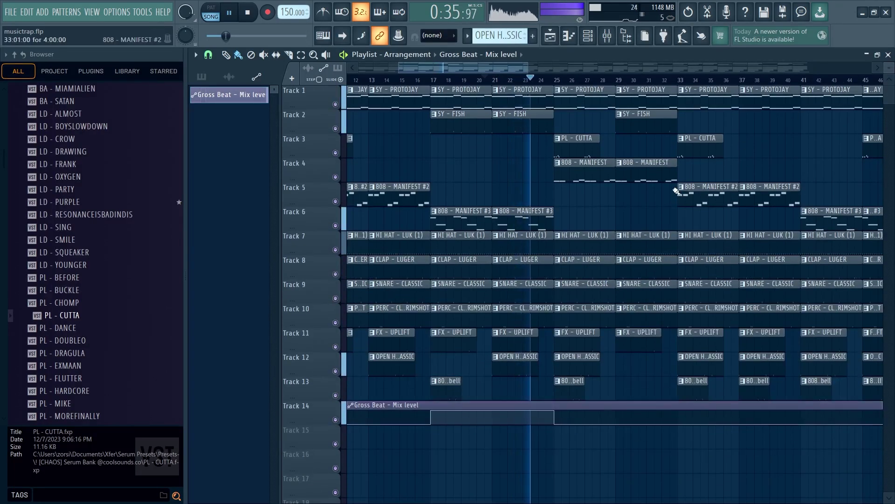
scroll(626, 227, "up", 2)
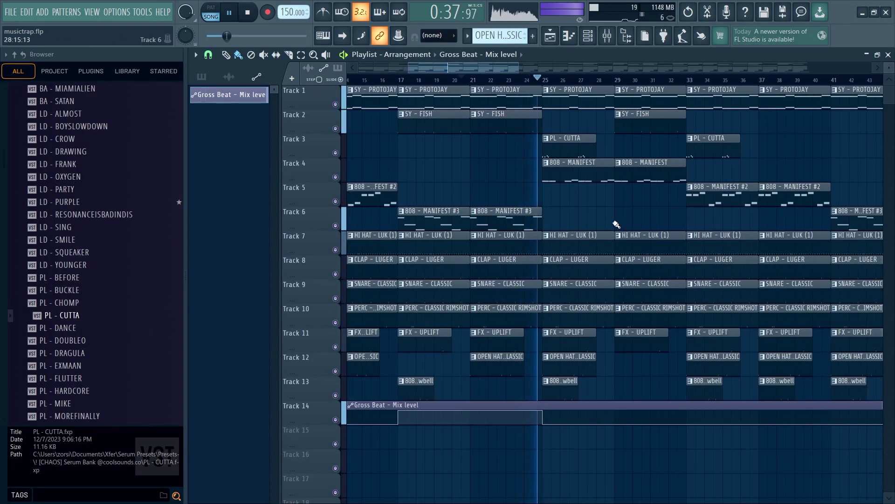
scroll(616, 225, "down", 3)
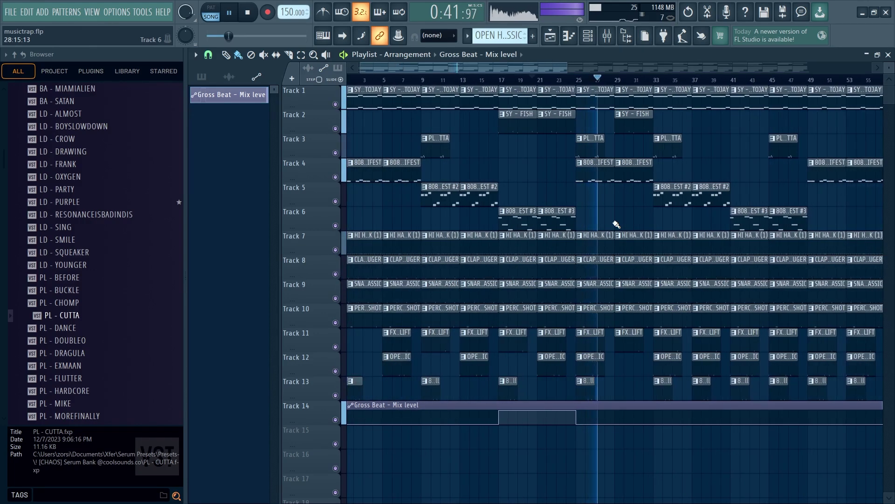
Stop playback and look over the whole arrangement with its clips and Gross Beat automation
scroll(616, 224, "down", 2)
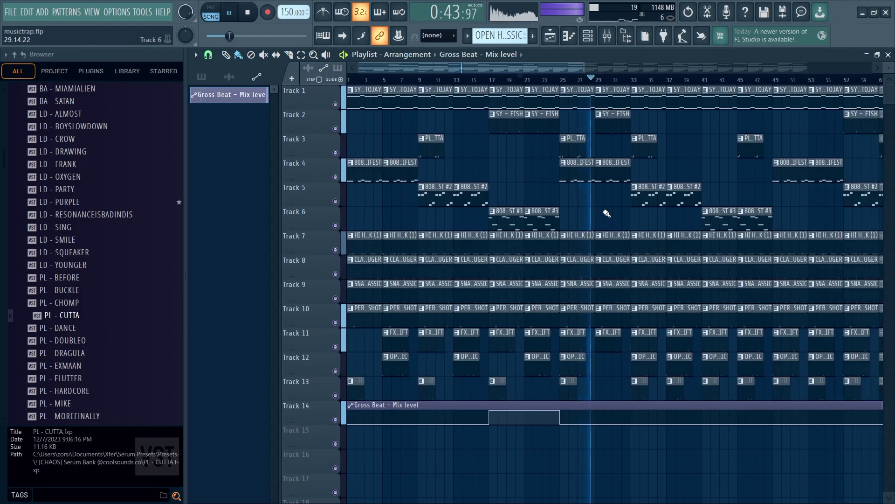
key("space")
scroll(605, 211, "down", 2)
mouse_move(542, 208)
left_mouse_down()
mouse_move(593, 359)
mouse_move(649, 380)
mouse_move(623, 382)
mouse_move(709, 385)
mouse_move(576, 352)
mouse_move(478, 0)
mouse_move(554, 211)
left_mouse_up()
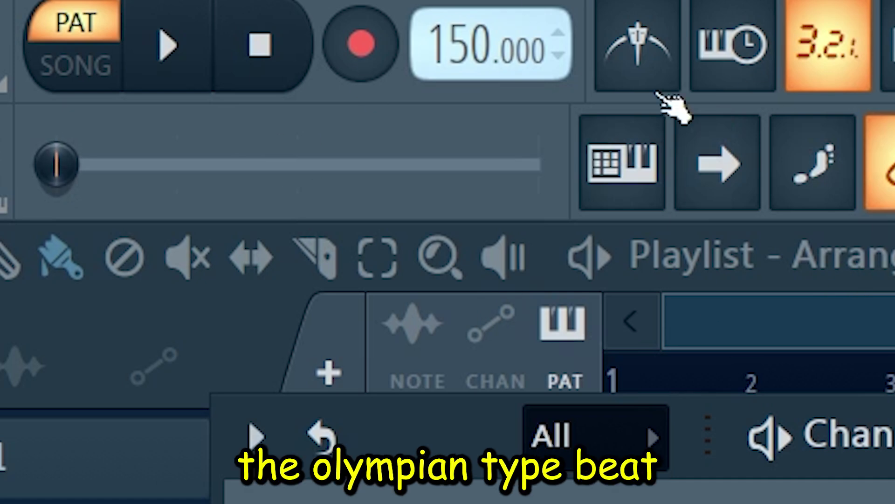
Set the project tempo to 154 BPM and the piano roll's scale highlighting root note to F
left_click_drag(459, 61, 459, 37)
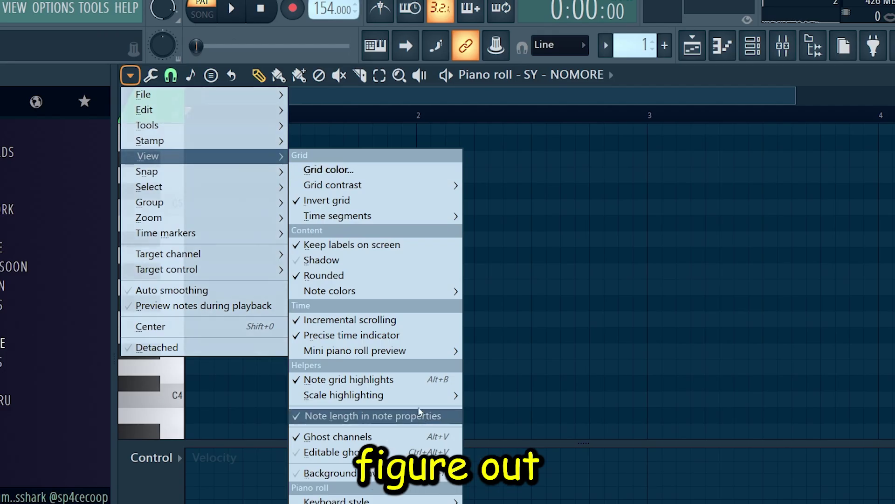
mouse_move(345, 395)
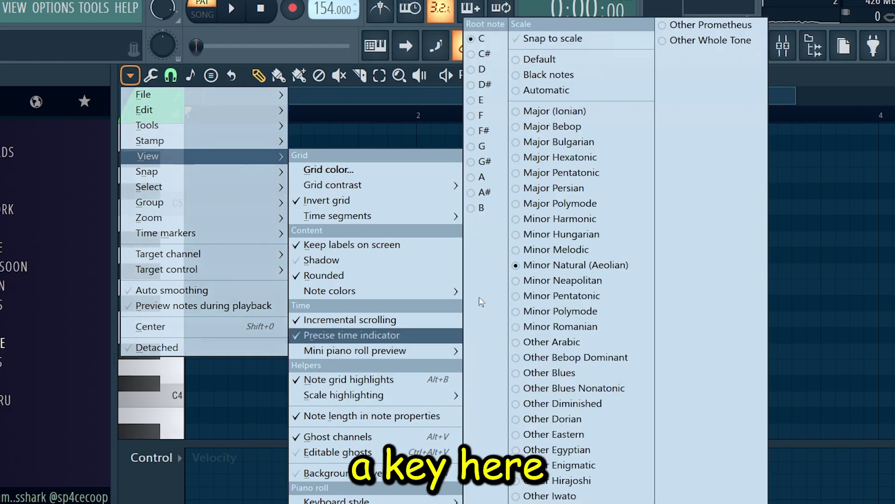
left_click(490, 115)
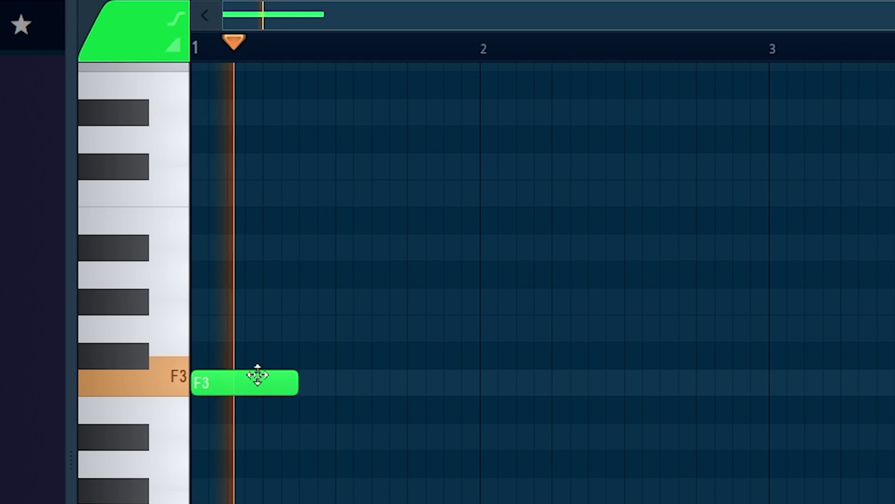
Complete the opening chord at bar 1 by adding G#3, C4 and D#4 above the F3 note
left_click(194, 302)
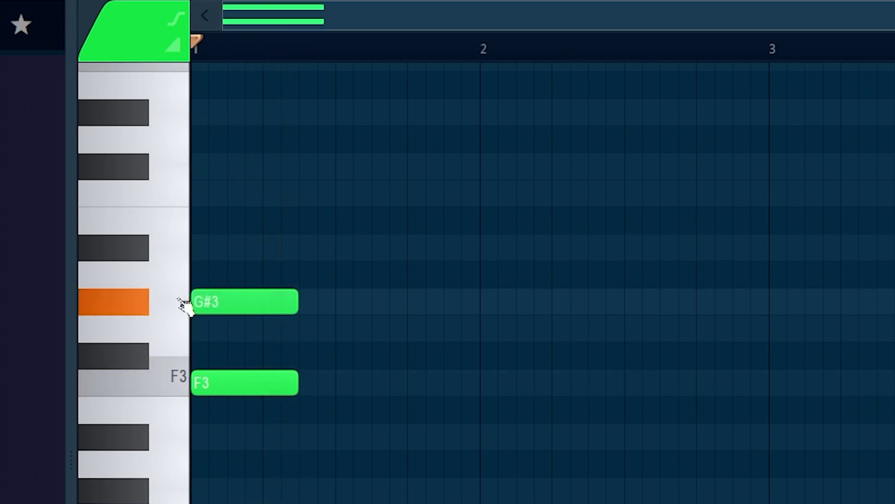
left_click(193, 193)
left_click(199, 195)
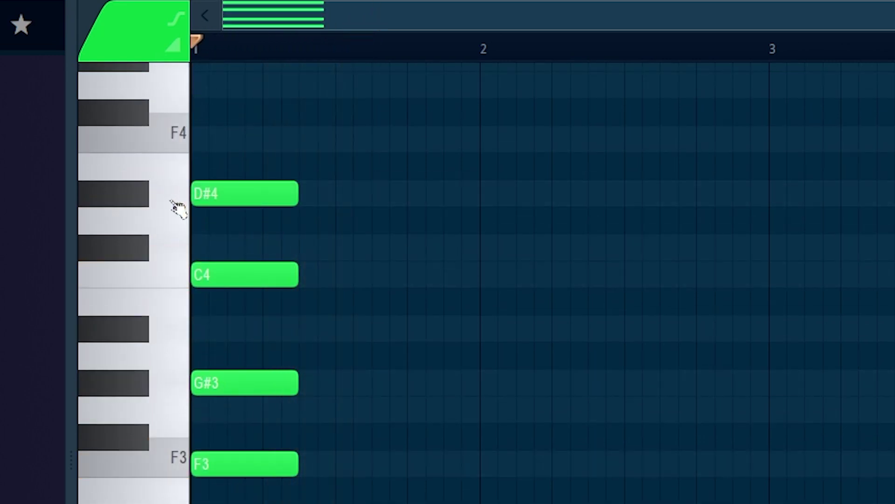
Start a second chord directly after the first with C4 and G#3, both sustained to bar 3
left_click(306, 249)
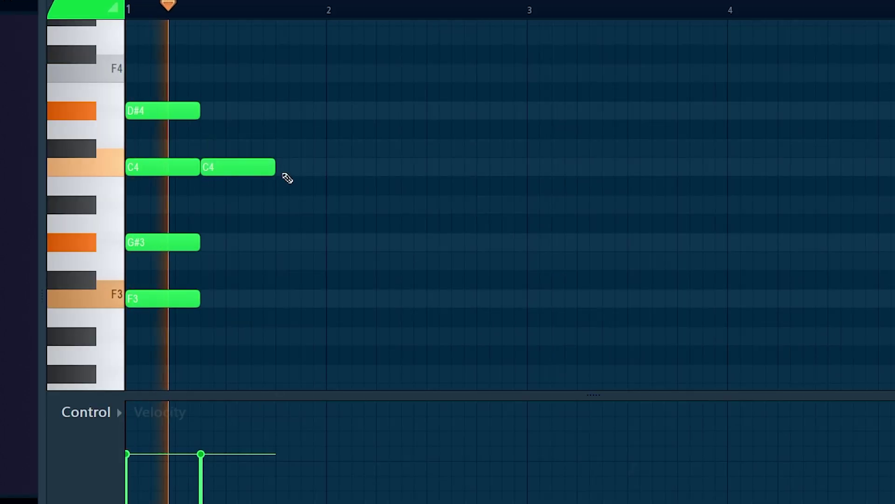
left_click_drag(276, 169, 529, 174)
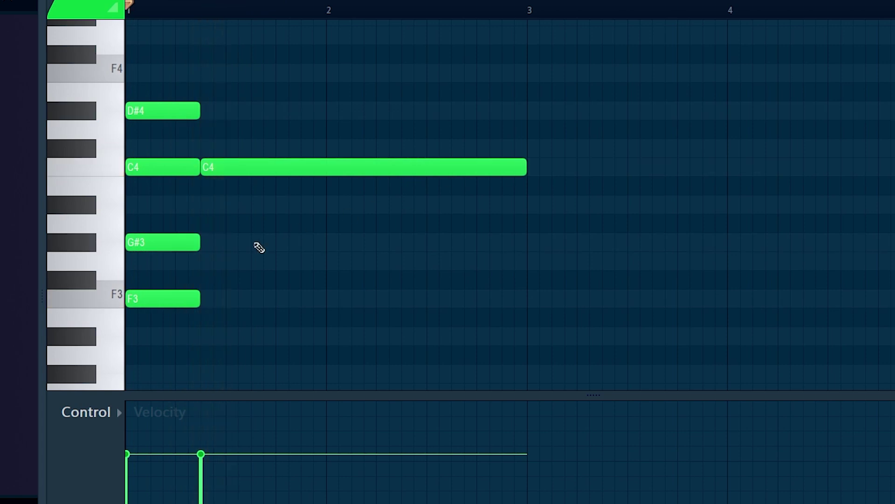
left_click(208, 242)
Try E3 and F3 as the lowest note of the second chord
left_click(207, 318)
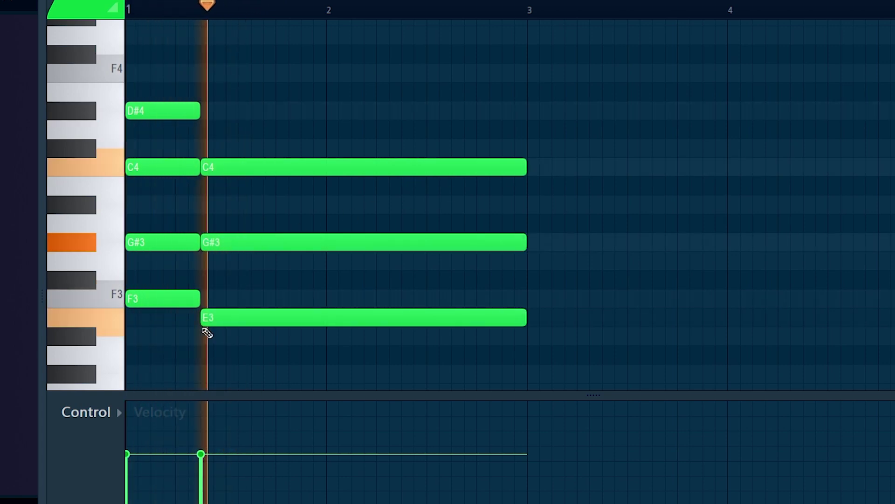
right_click(212, 318)
left_click(202, 299)
right_click(246, 299)
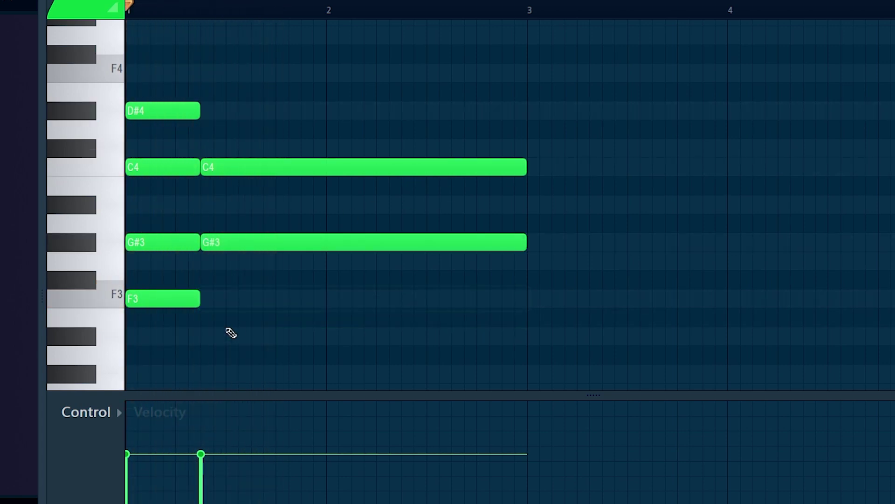
Add D#3 as the second chord's lowest note and duplicate the two-chord phrase so it fills bars 3 and 4
left_click(208, 336)
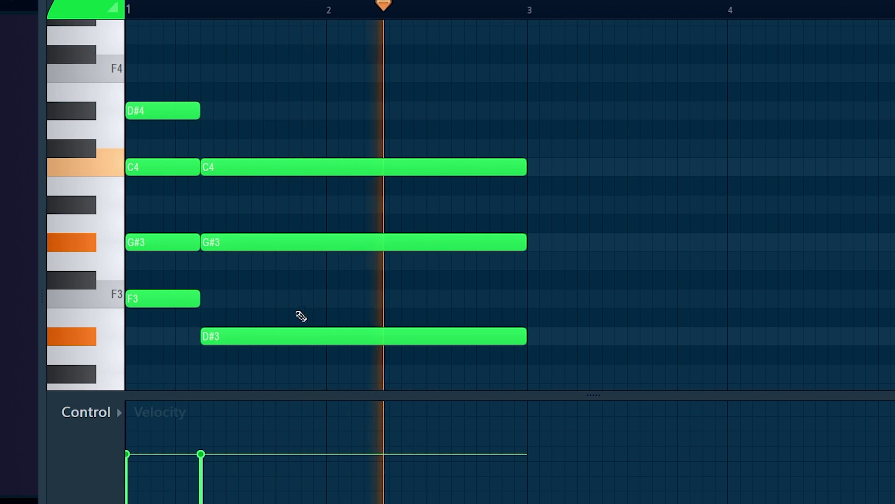
scroll(261, 298, "up", 2)
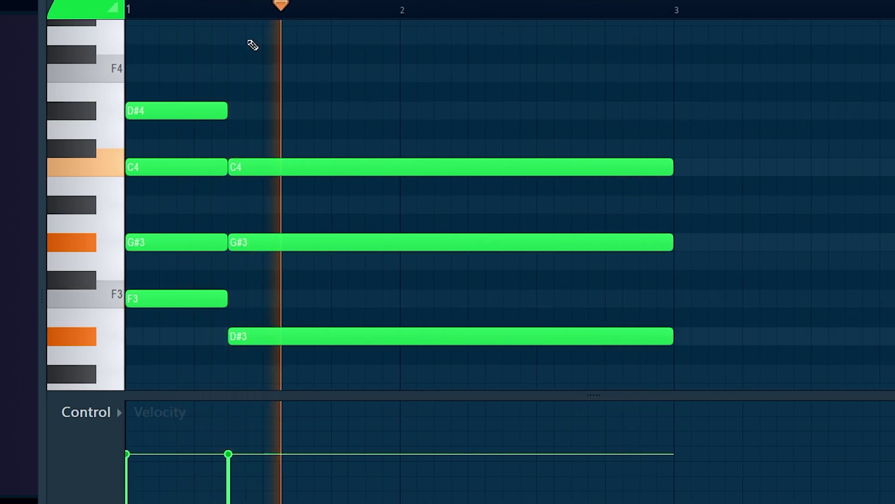
key("ctrl+b")
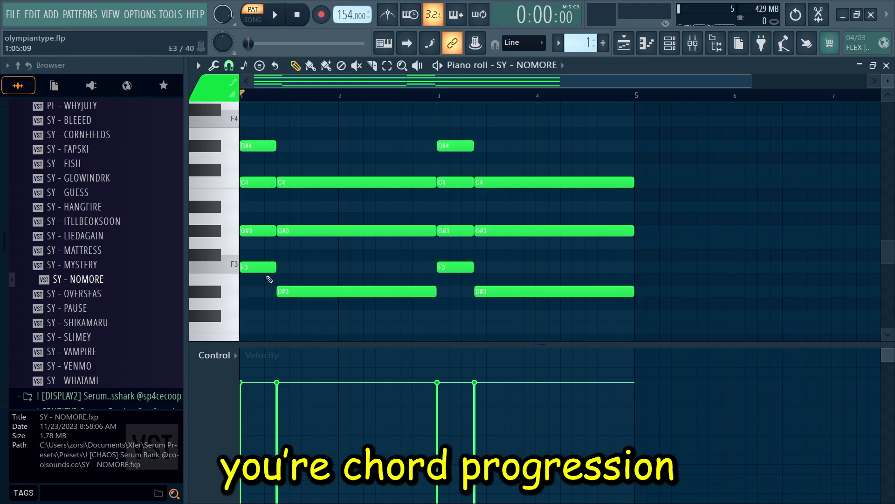
scroll(285, 257, "up", 2)
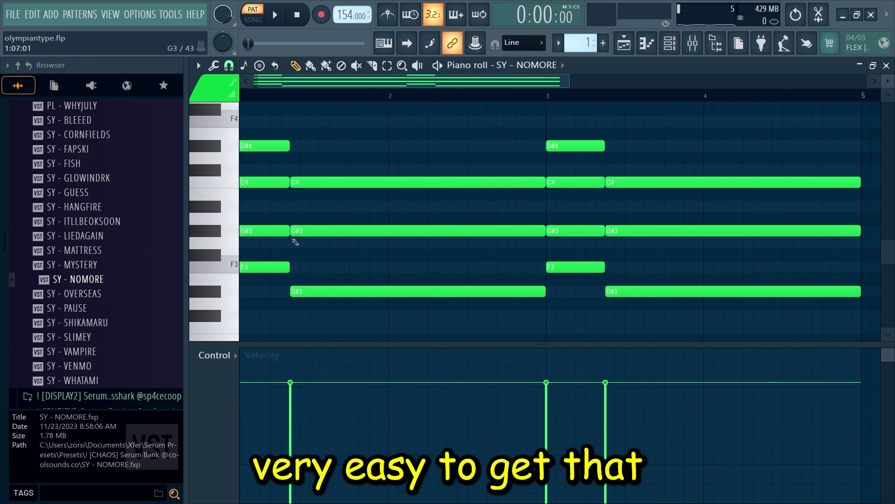
Examine the note spacing of both chords and the repeated phrase in the SY - NOMORE progression
left_click_drag(483, 86, 393, 108)
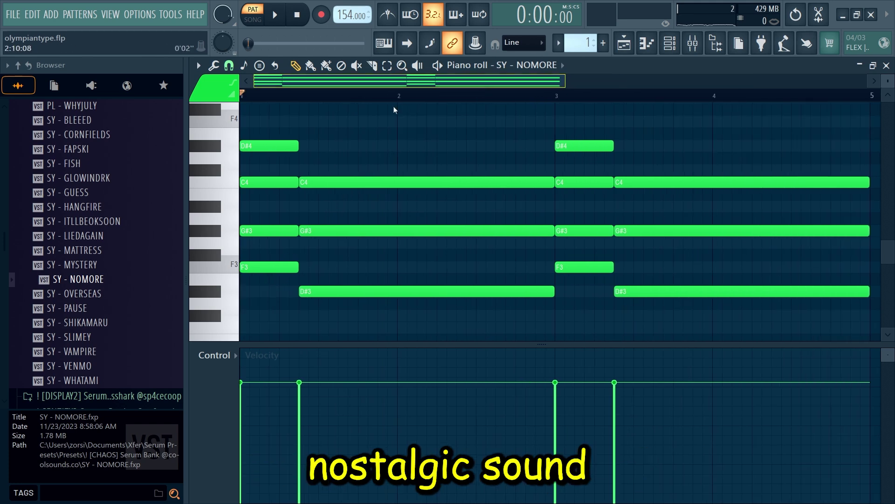
mouse_move(262, 250)
left_mouse_down()
mouse_move(306, 328)
mouse_move(333, 328)
left_mouse_up()
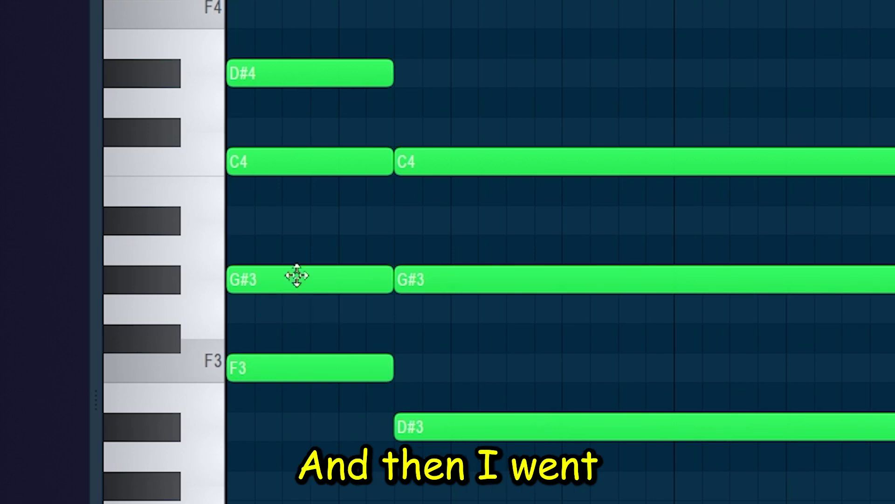
left_click_drag(290, 238, 317, 295)
left_click_drag(285, 207, 363, 263)
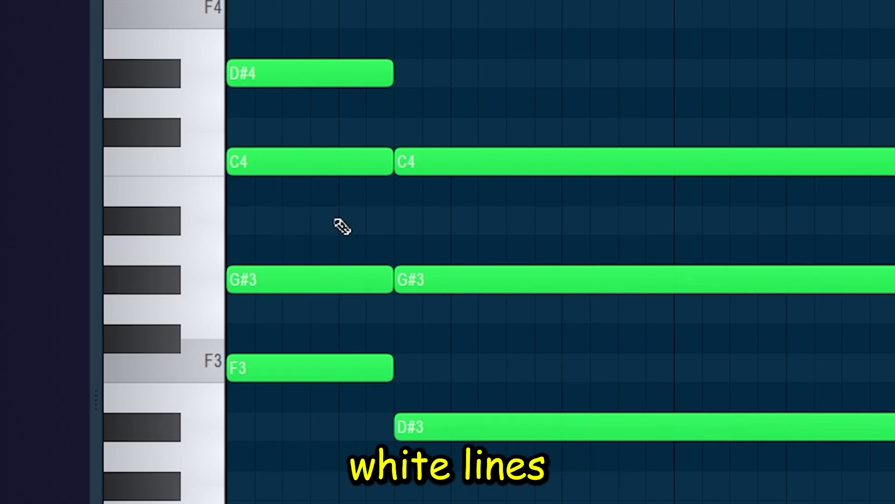
left_click_drag(286, 128, 316, 191)
left_click(378, 82)
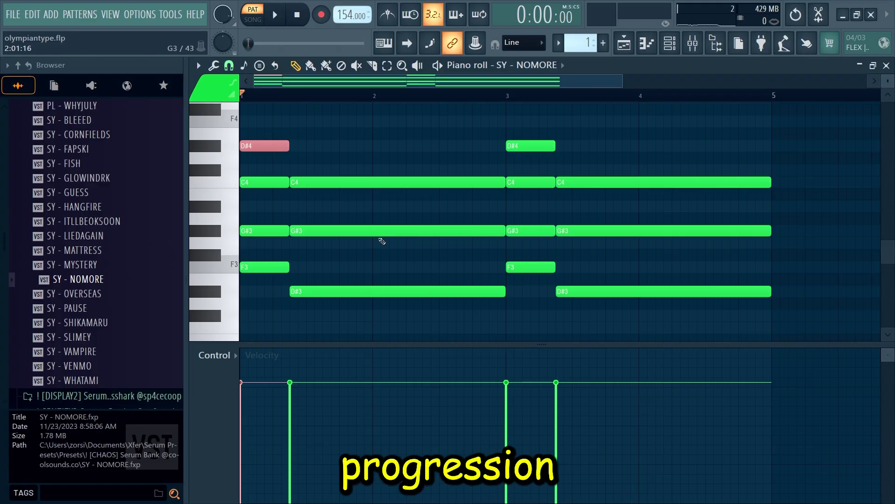
scroll(382, 237, "down", 1)
left_click_drag(257, 125, 271, 267)
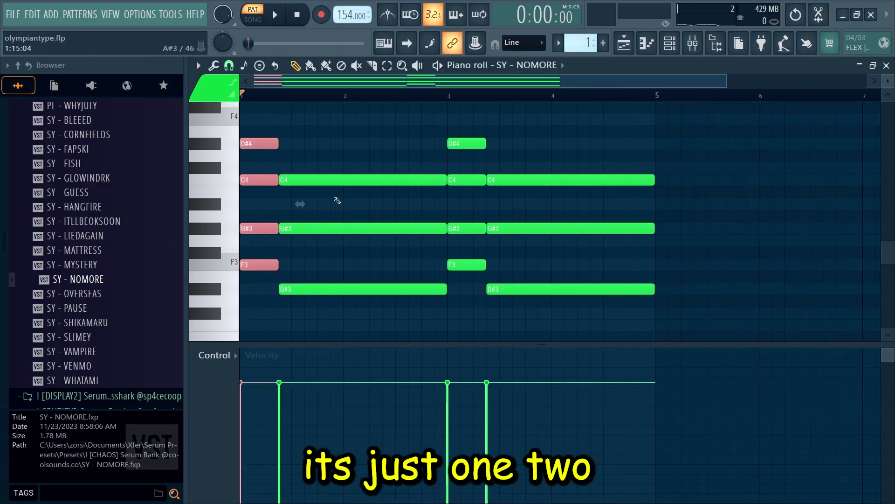
left_click_drag(337, 168, 379, 314)
left_click_drag(667, 340, 447, 112)
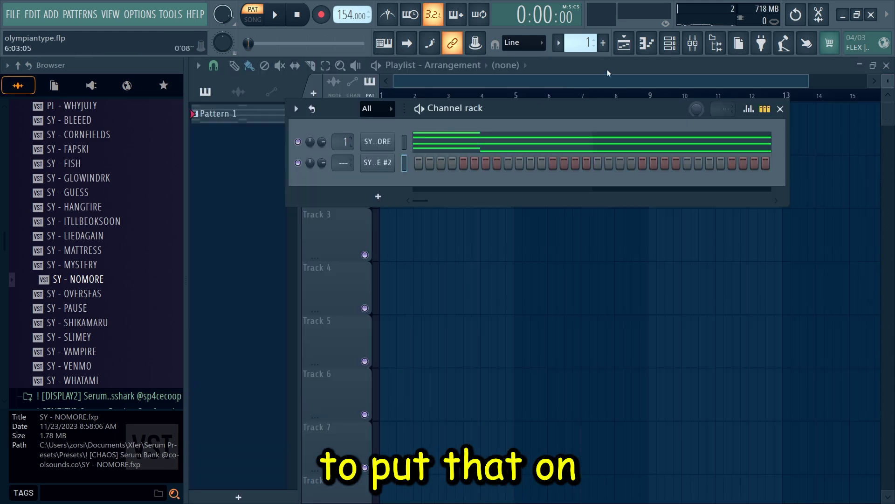
Cut the low end of the SY - NOMORE melody by raising the frequency of Parametric EQ 2's low-cut band 1
left_click(671, 47)
left_click(778, 117)
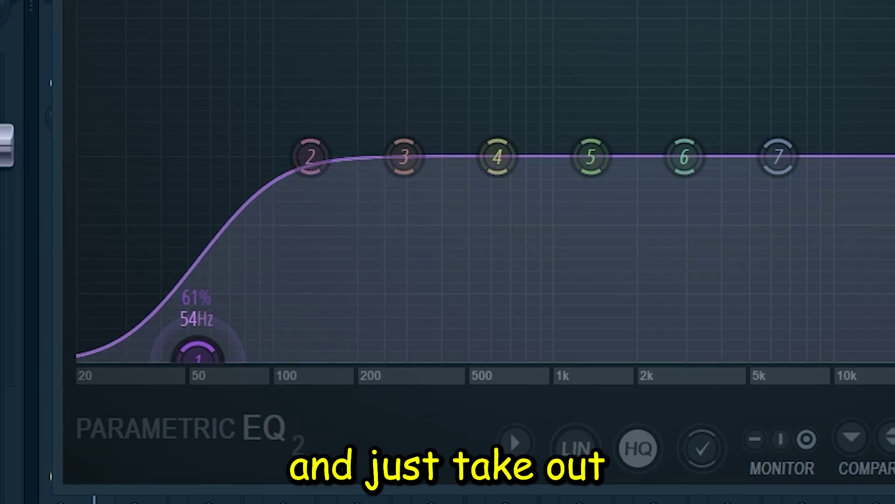
left_click_drag(198, 357, 239, 357)
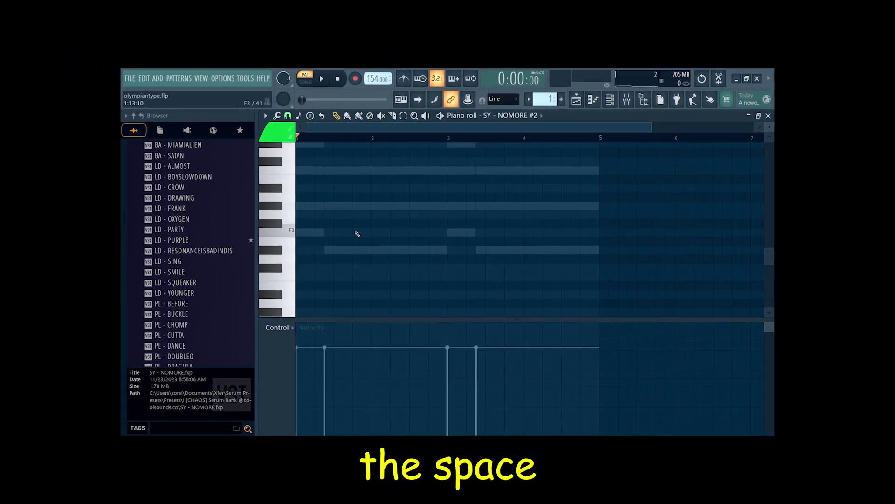
Load the PL - SPRINKLES preset into the second channel and write D#4 at bar 1 followed by C4 held to bar 3
scroll(359, 233, "up", 1)
scroll(136, 274, "up", 3)
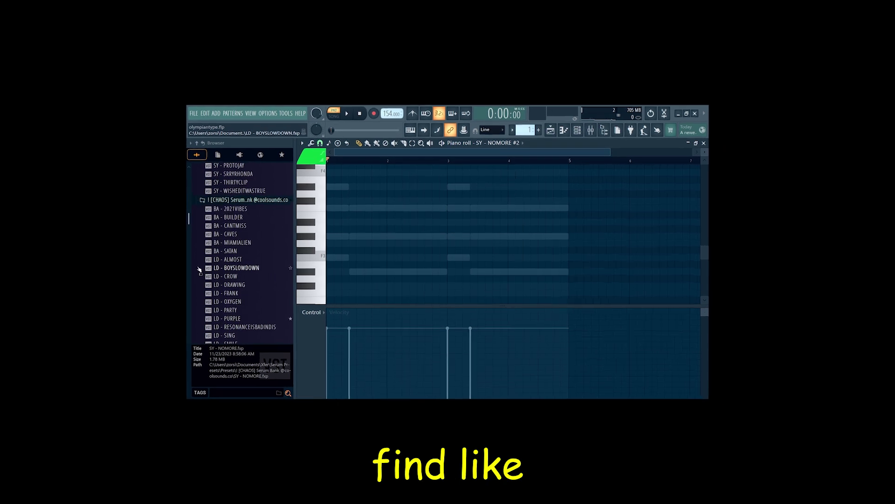
scroll(247, 272, "down", 2)
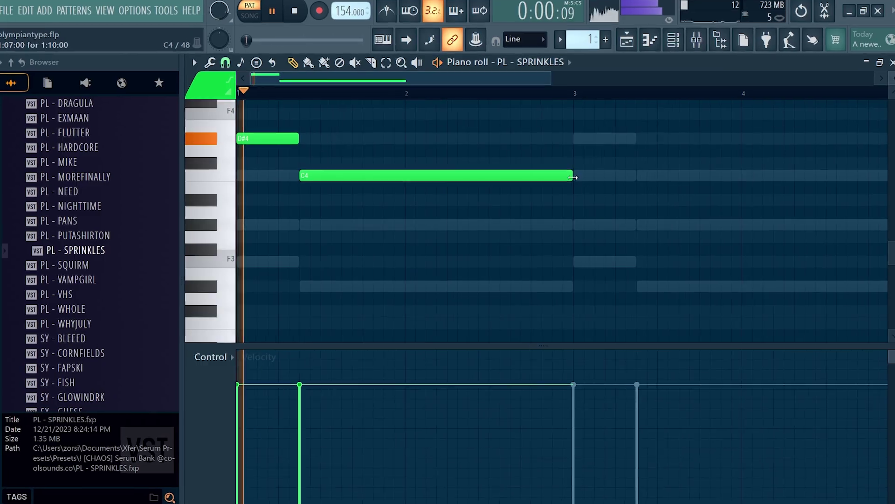
Repeat the PL - SPRINKLES phrase at bar 3 and transpose all its notes up one octave
scroll(560, 163, "down", 3)
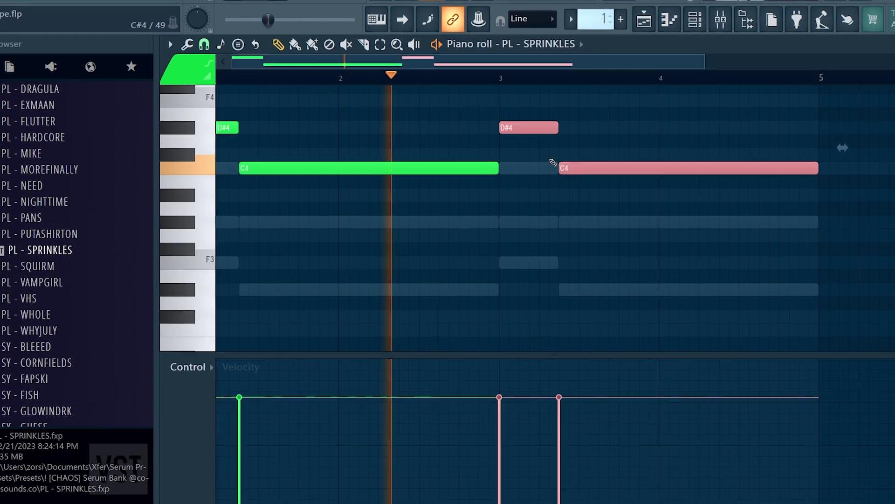
key("ctrl+d")
key("ctrl+Up")
scroll(254, 243, "up", 2)
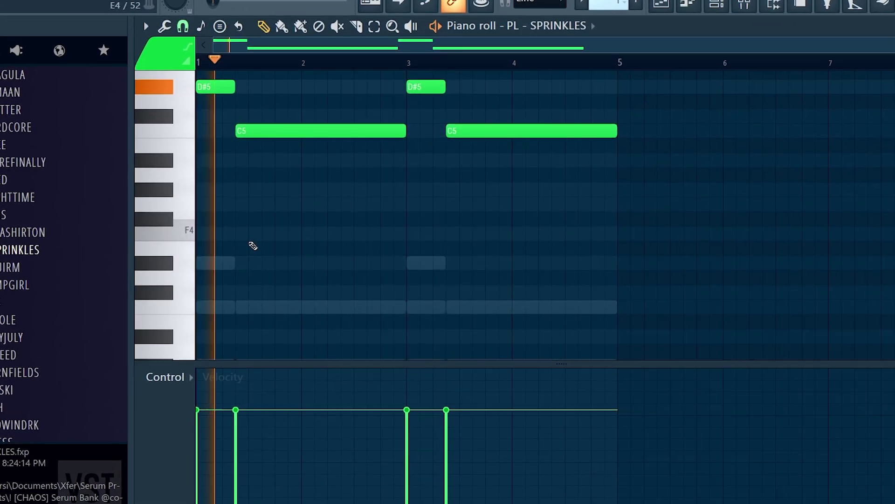
key("F6")
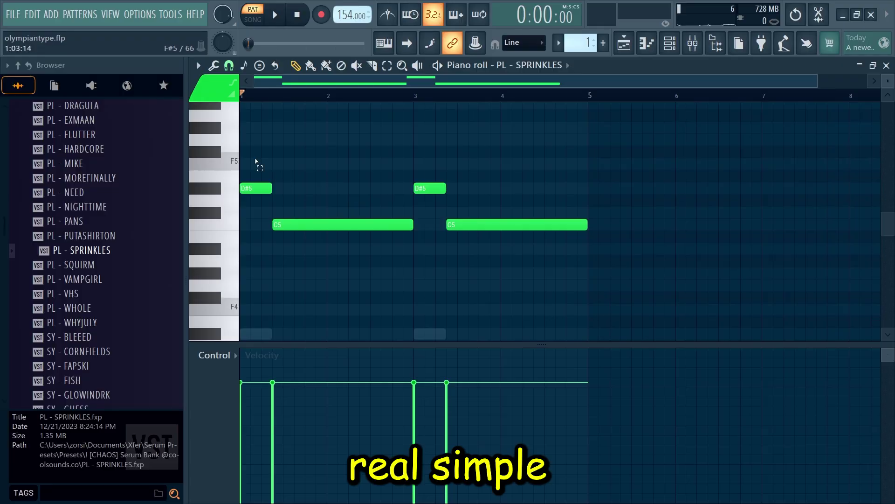
Review the PL - SPRINKLES accent notes and open the Fruity parametric EQ on mixer Insert 2
left_click_drag(255, 162, 431, 274)
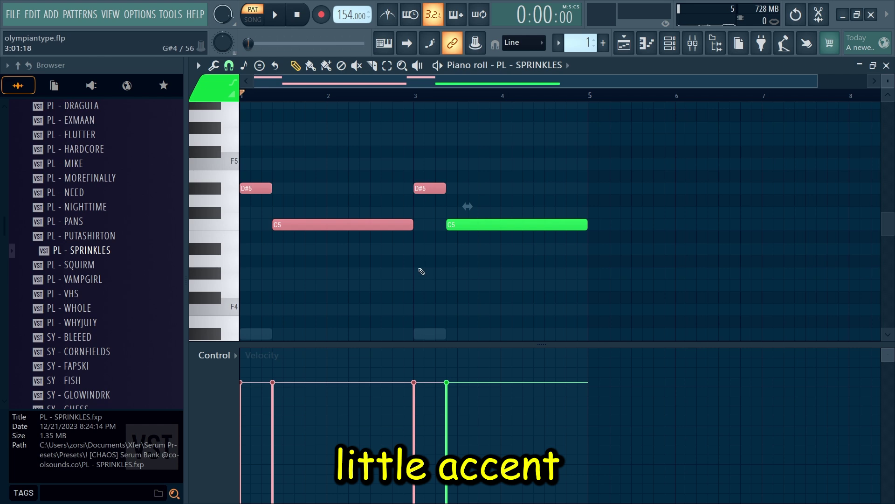
key("F9")
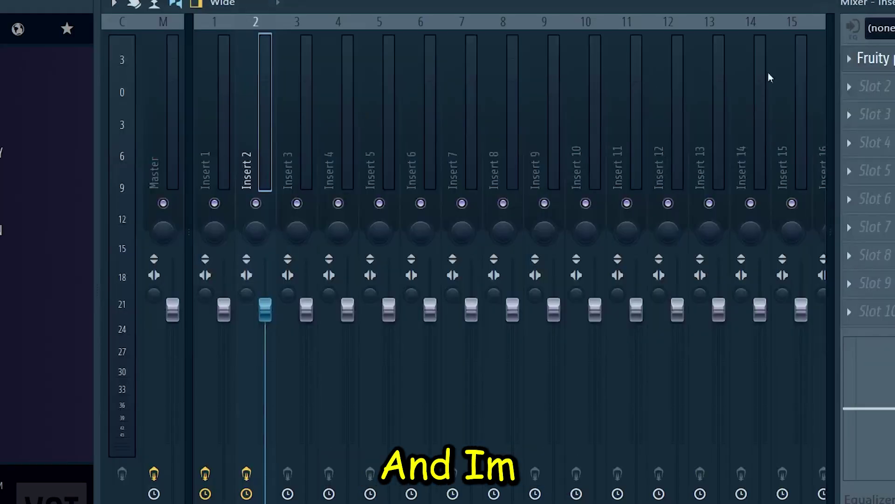
left_click(872, 59)
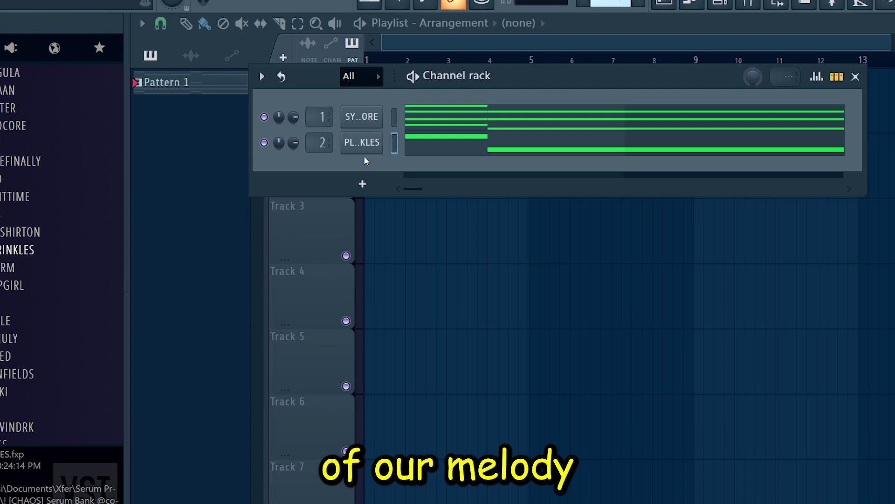
Clone the PL - SPRINKLES channel, load LD - BOYSLOWDOWN into the copy and write a G3, C4, G3, G#3 phrase at bars 2 and 4
right_click(375, 150)
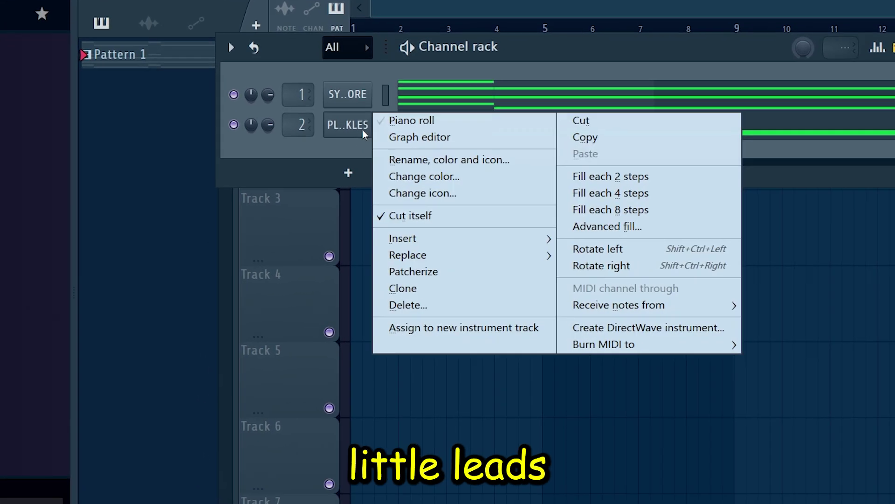
left_click(403, 288)
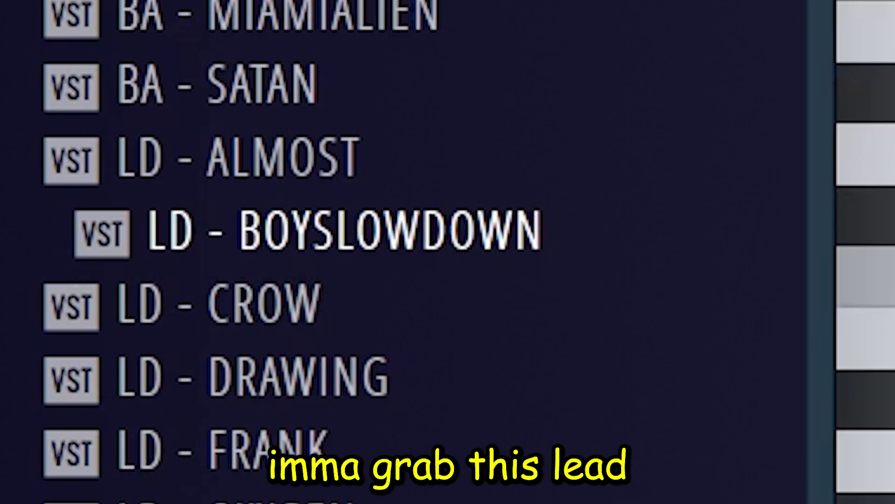
left_click_drag(402, 233, 345, 219)
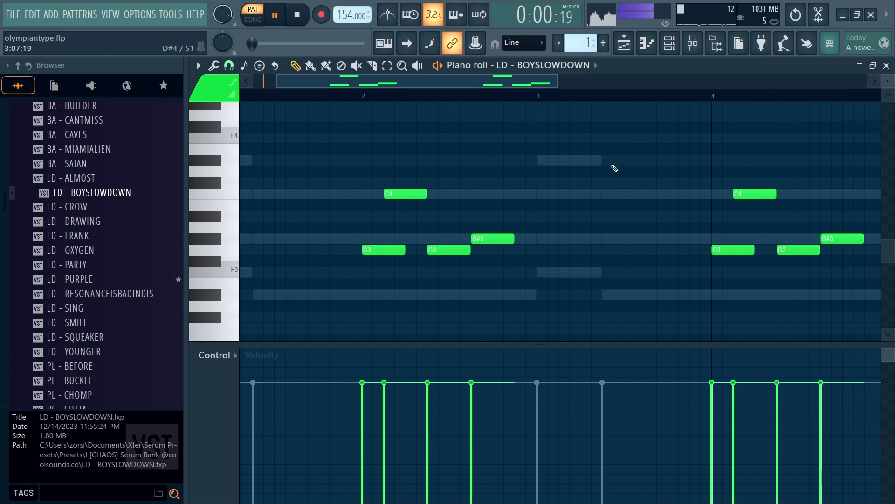
Try an extra B3 note late in bar 3 of the LD - BOYSLOWDOWN phrase
scroll(560, 186, "down", 3, "ctrl")
left_click(550, 205)
right_click(551, 208)
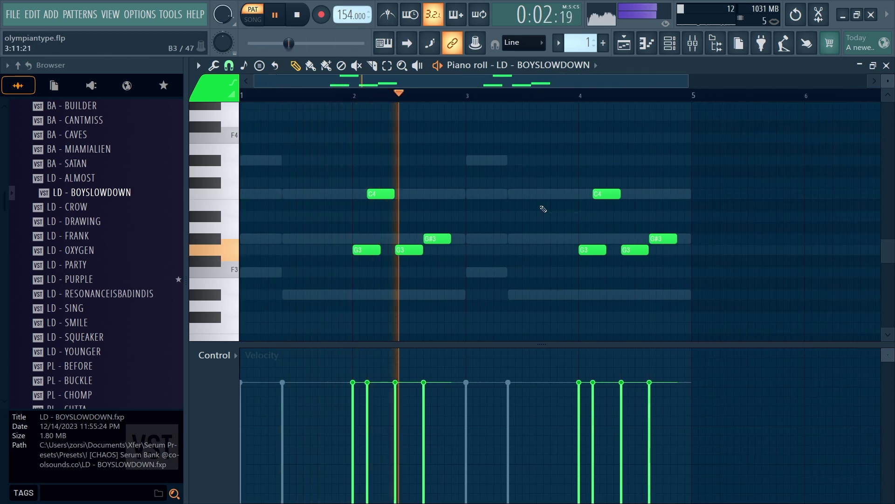
Examine how the LD - BOYSLOWDOWN lead notes in the phrase sit between the underlying chord tones
left_click_drag(513, 184, 536, 171)
right_click(537, 171)
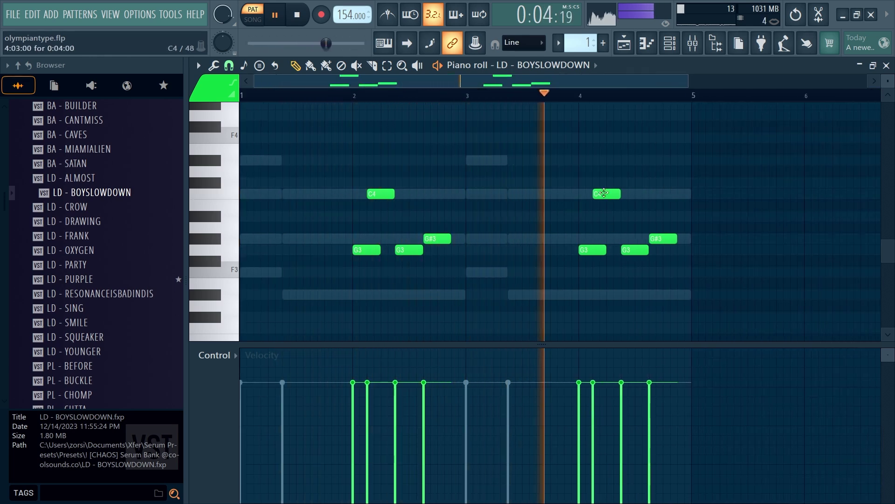
left_click(487, 172)
right_click(496, 176)
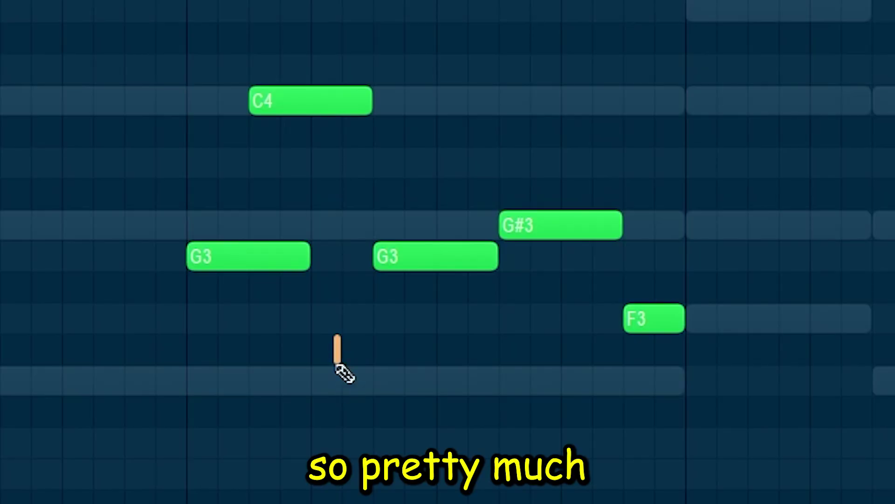
left_click_drag(338, 333, 341, 179)
left_click_drag(353, 218, 369, 213)
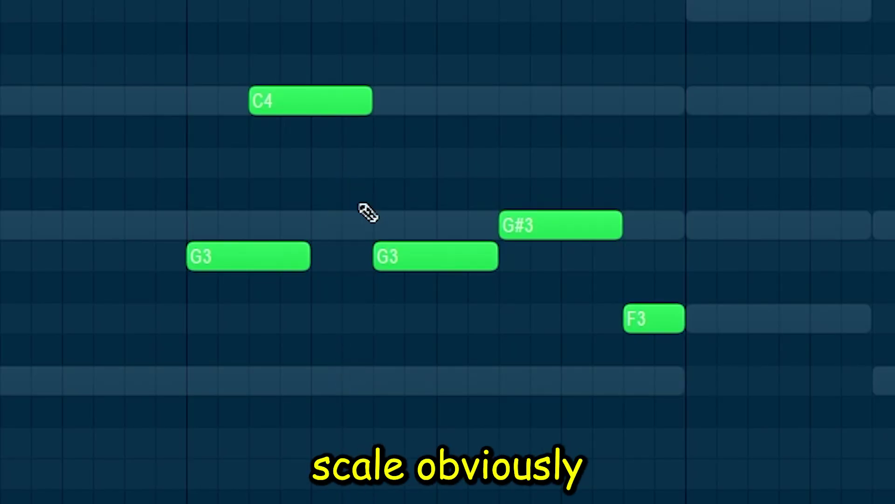
scroll(320, 210, "up", 3)
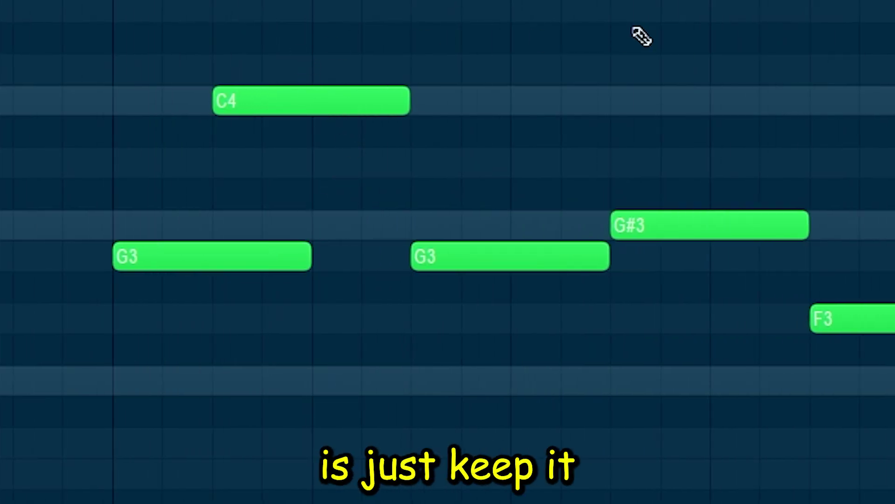
left_click_drag(350, 91, 413, 142)
left_click_drag(454, 127, 596, 245)
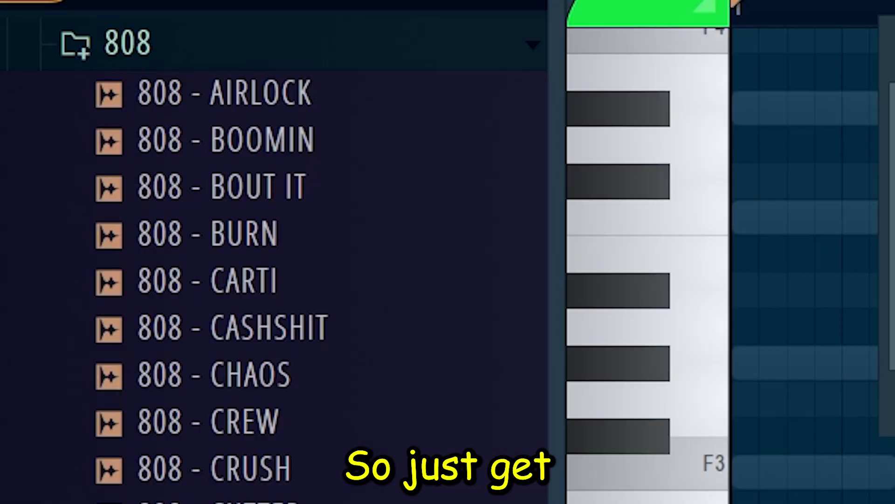
Load the 808 - CHAOS sample into a new channel and open its miscellaneous channel settings
left_click_drag(168, 370, 383, 183)
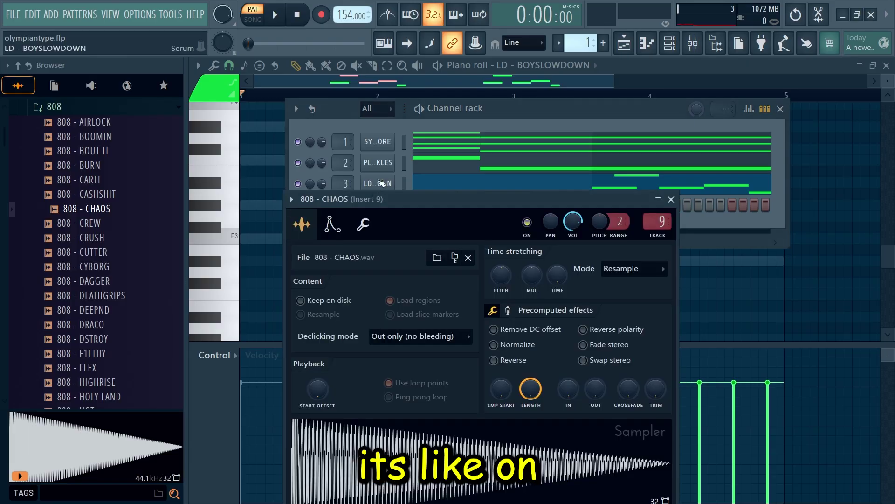
left_click(364, 224)
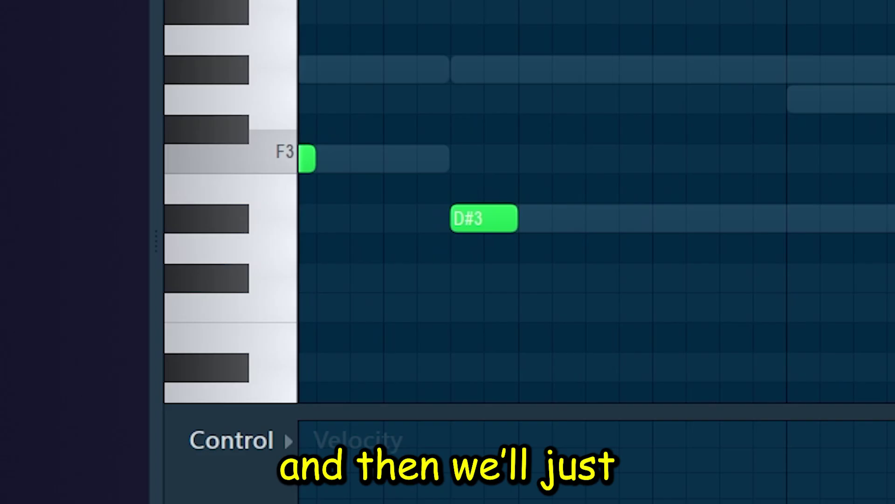
Transpose the opening F3 and D#3 notes of the 808 - CHAOS line up two octaves to F5 and D#5
scroll(438, 111, "left", 1)
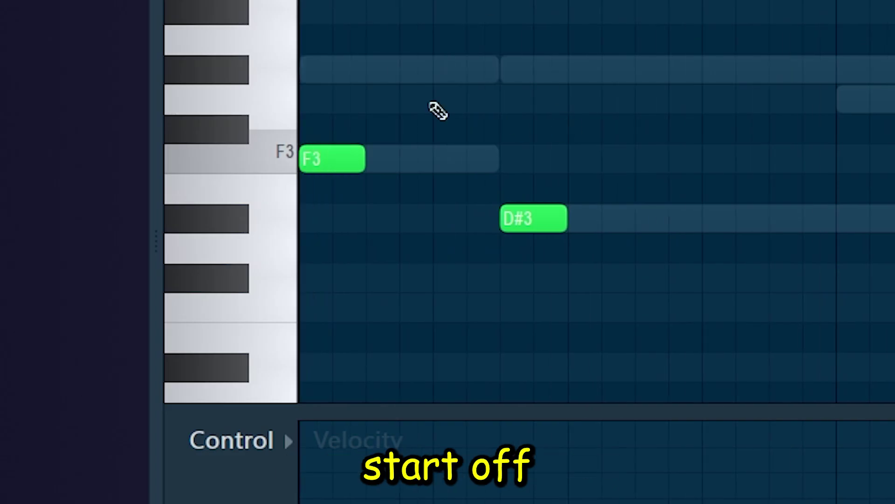
left_click_drag(721, 271, 664, 185)
left_click_drag(691, 348, 335, 82)
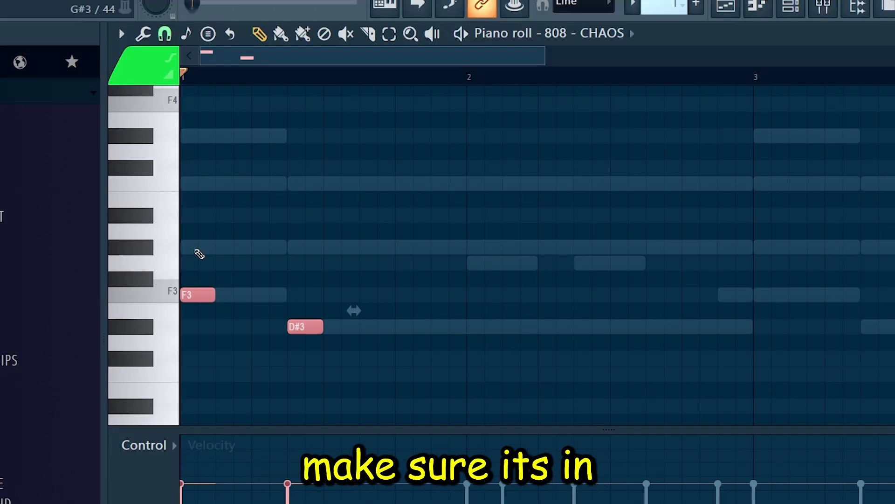
key("ctrl+Up")
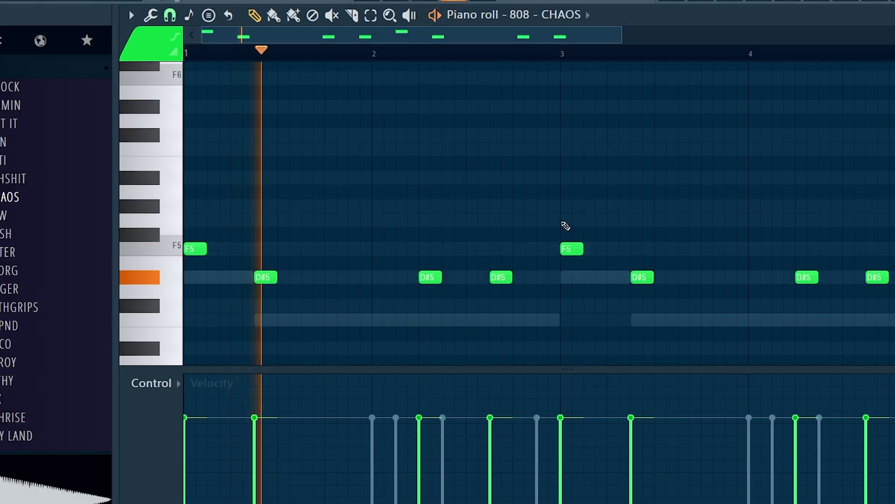
scroll(498, 234, "down", 4)
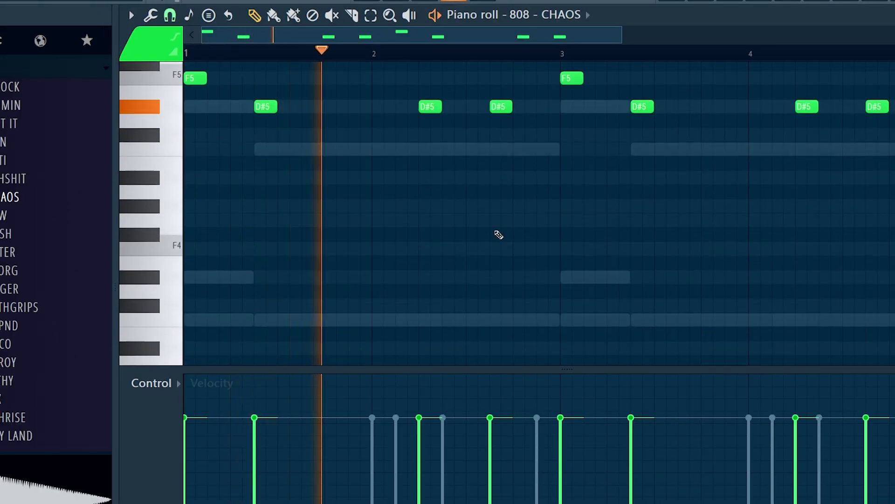
scroll(500, 224, "down", 3)
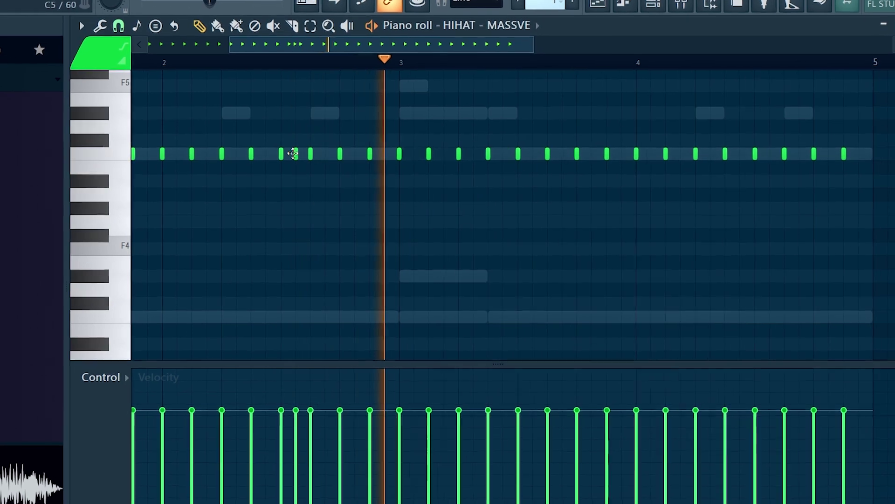
Add an extra C5 hit late in bar 4 of the HIHAT - MASSVE pattern
left_click(799, 153)
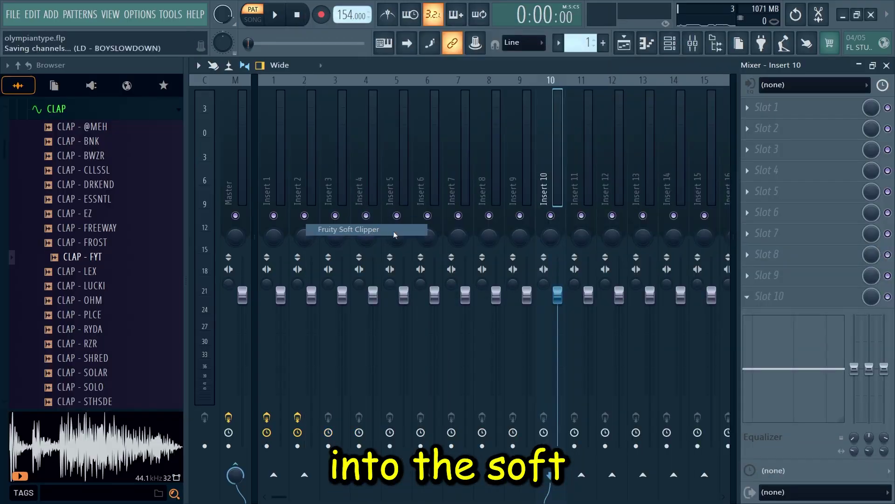
Add Fruity soft clipper to mixer Insert 10, raise its threshold, set the post gain to 83% and play the beat
left_click_drag(410, 241, 308, 241)
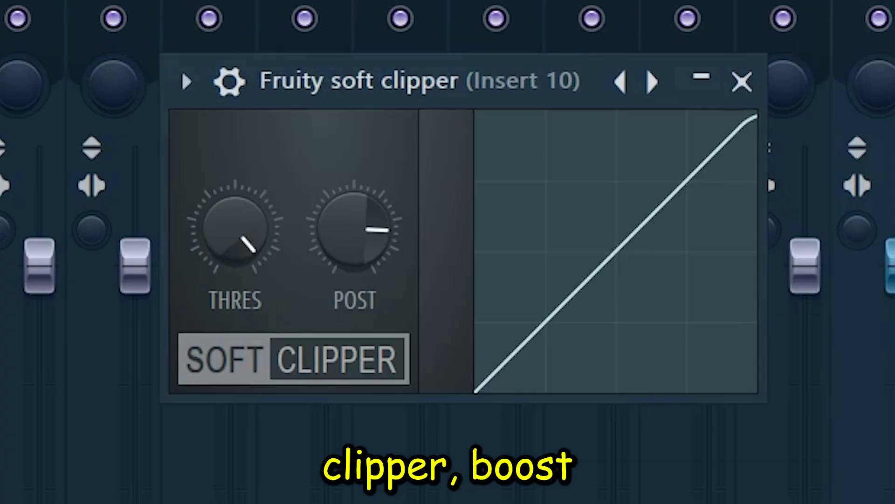
left_click_drag(241, 236, 240, 224)
left_click_drag(347, 247, 348, 238)
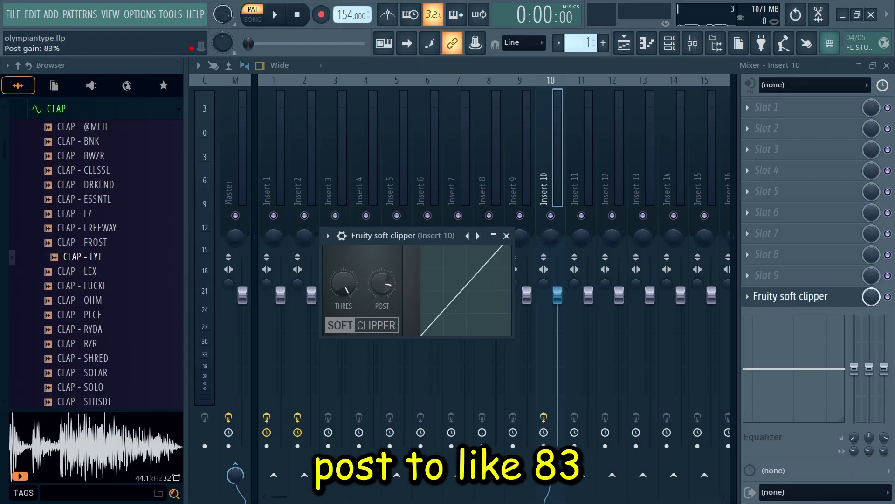
left_click(507, 235)
key("space")
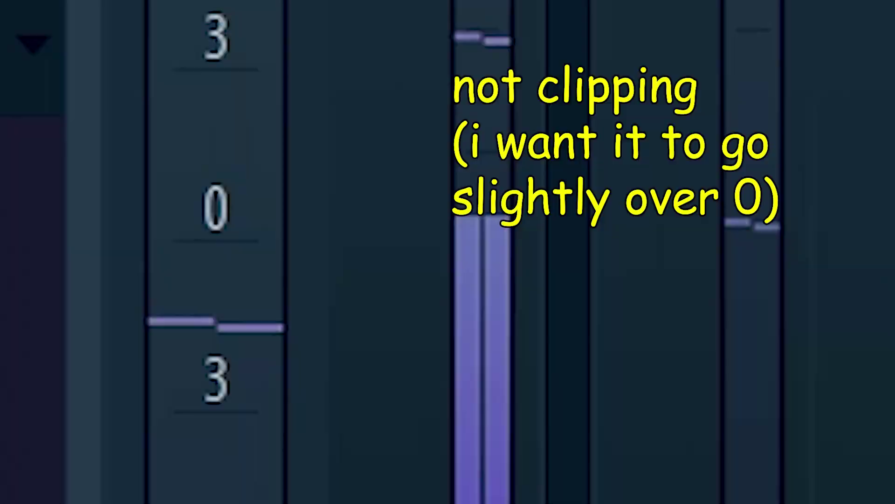
Raise the velocity of all 808 - CHAOS notes to the maximum
left_click(671, 44)
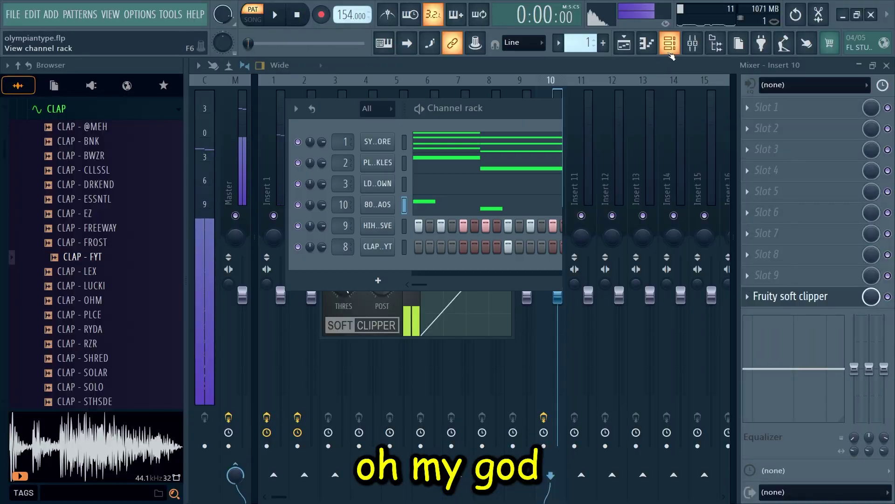
left_click(445, 208)
key("ctrl+a")
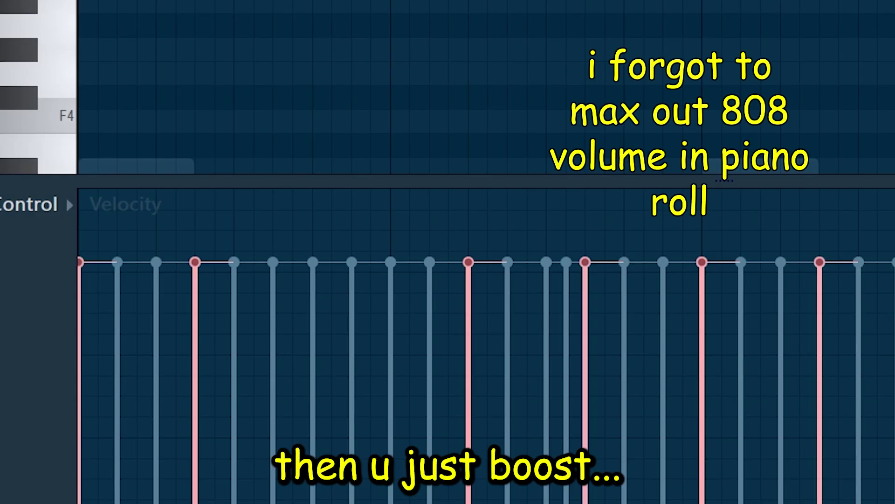
left_click_drag(196, 262, 211, 11)
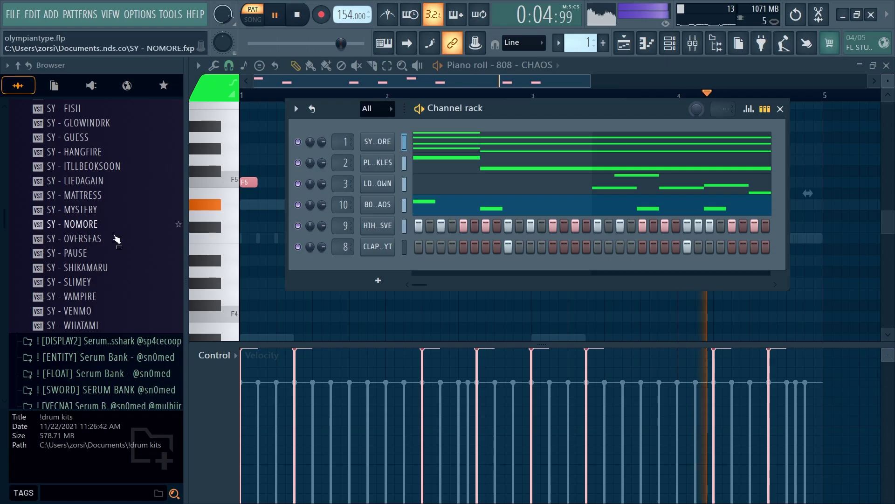
Replace the chord channel's SY - NOMORE preset with SY - VAMPIRE
left_click(75, 297)
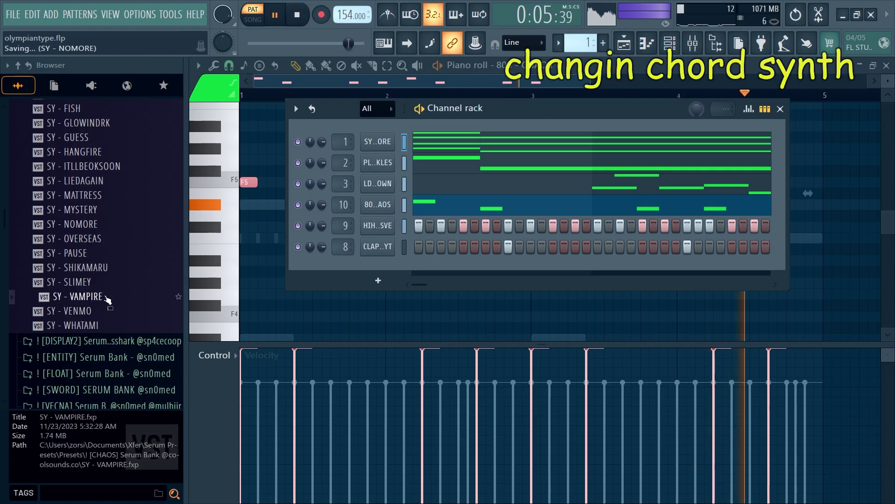
left_click_drag(74, 296, 413, 140)
left_click(678, 44)
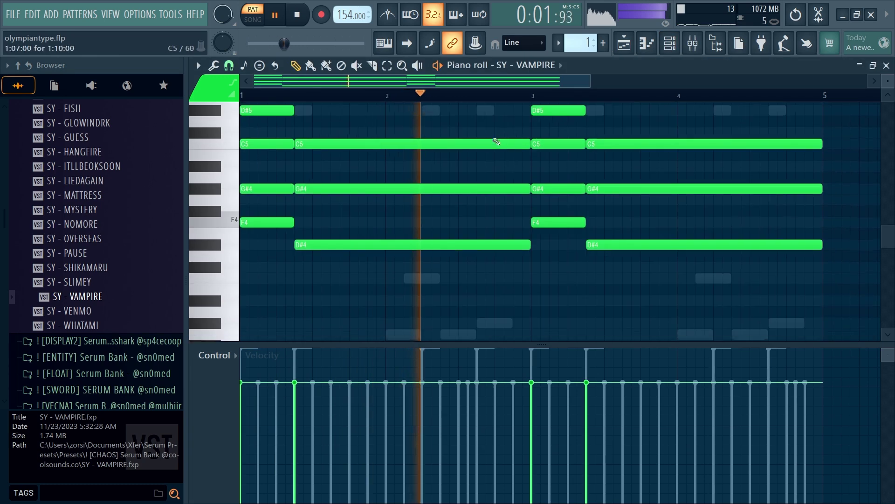
Adjust Insert 1's parametric EQ for the new chords: band 7 at 8274 Hz, band 1 slightly lower, band 5 about -6 dB near 1.6 kHz
left_click(678, 44)
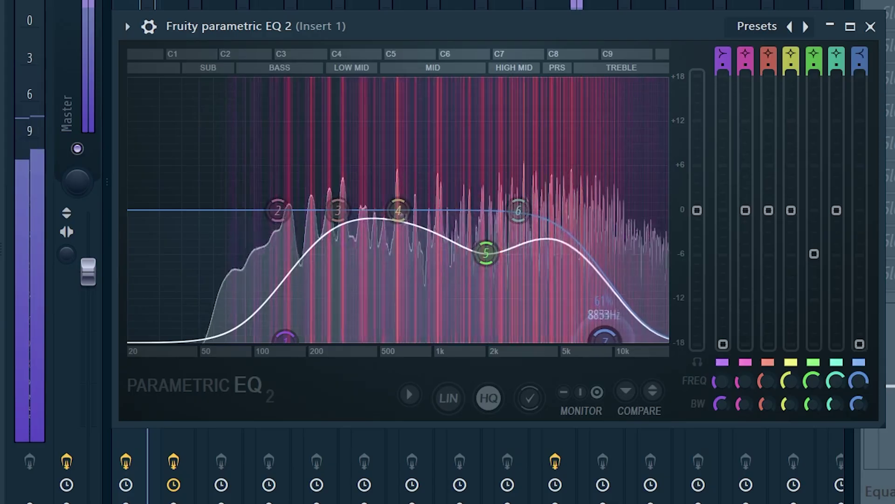
left_click_drag(605, 338, 600, 338)
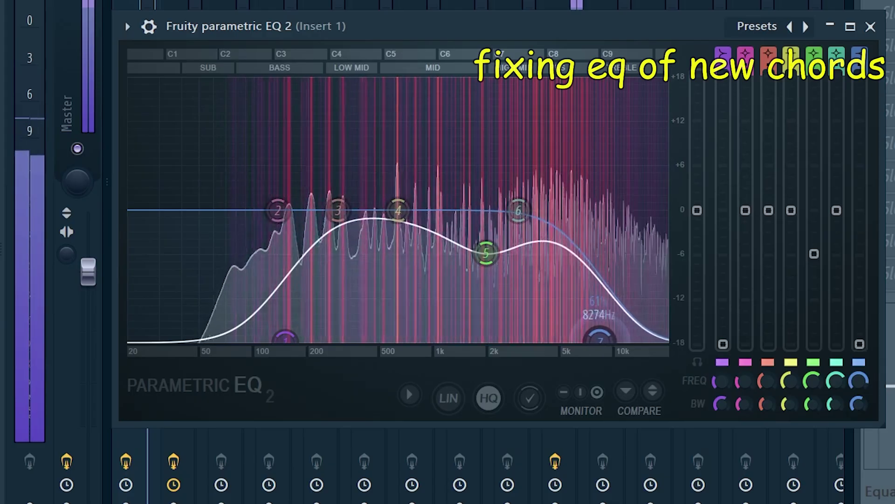
left_click_drag(285, 338, 284, 338)
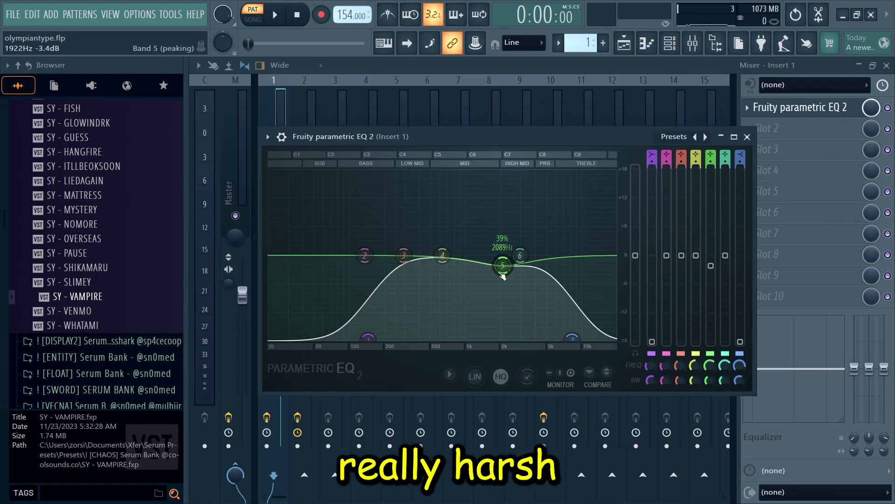
left_click_drag(503, 282, 495, 284)
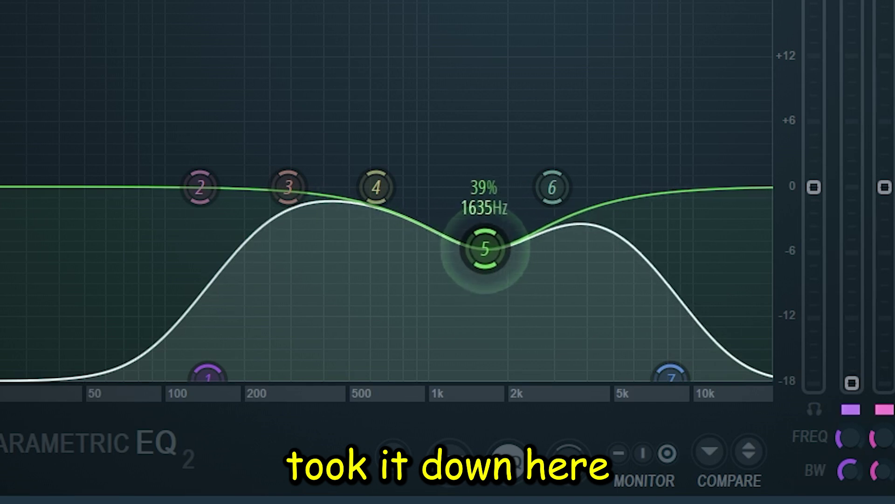
left_click_drag(485, 248, 489, 247)
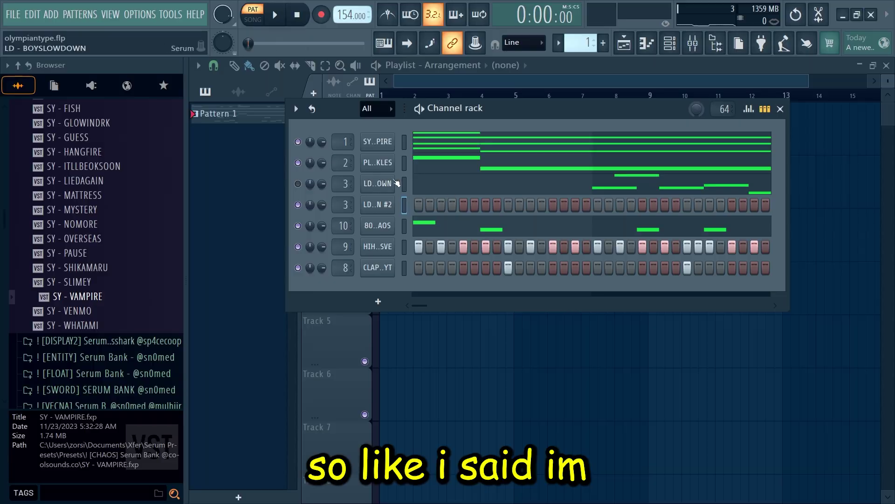
In the LD - BOYSLOWDOWN #2 piano roll, lengthen the D#4 note in bar 2 and place an F4 note after it
right_click(363, 197)
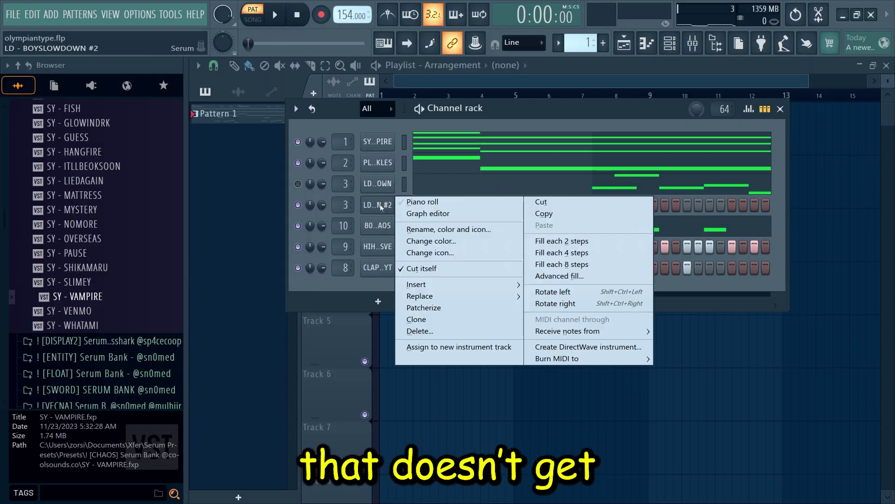
left_click(427, 201)
key("space")
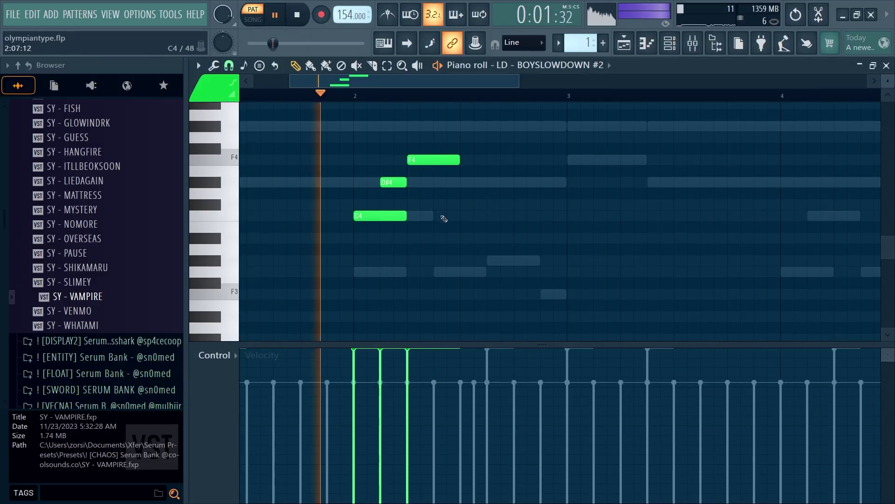
left_click_drag(405, 178, 433, 179)
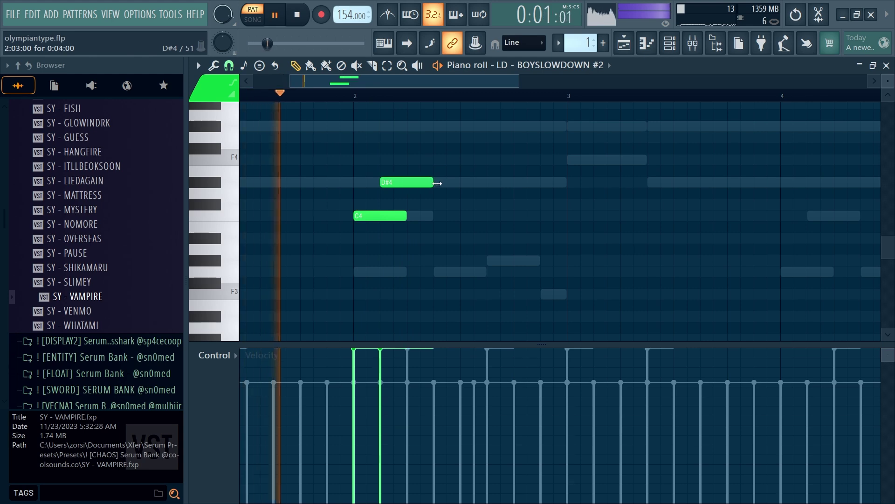
left_click(441, 160)
key("space")
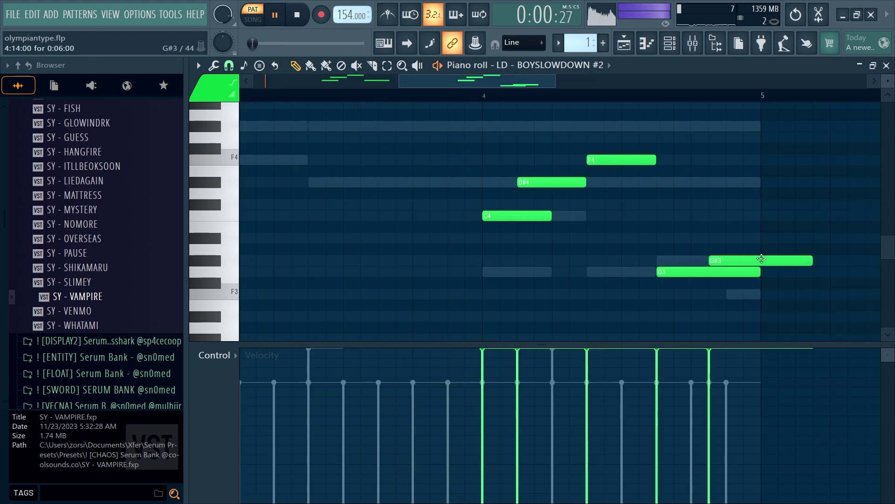
Shorten the final G#3 note of LD - BOYSLOWDOWN #2 so it ends at bar 5
left_click_drag(810, 260, 754, 267)
scroll(631, 248, "down", 3)
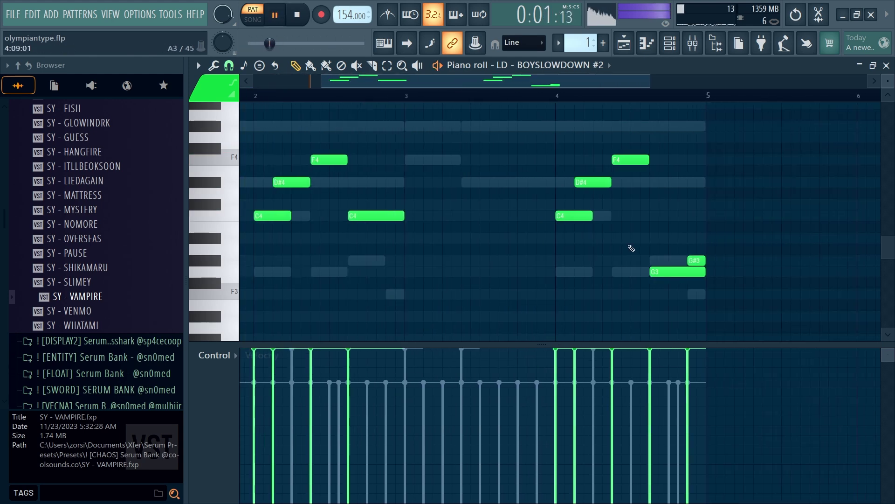
scroll(502, 250, "down", 2)
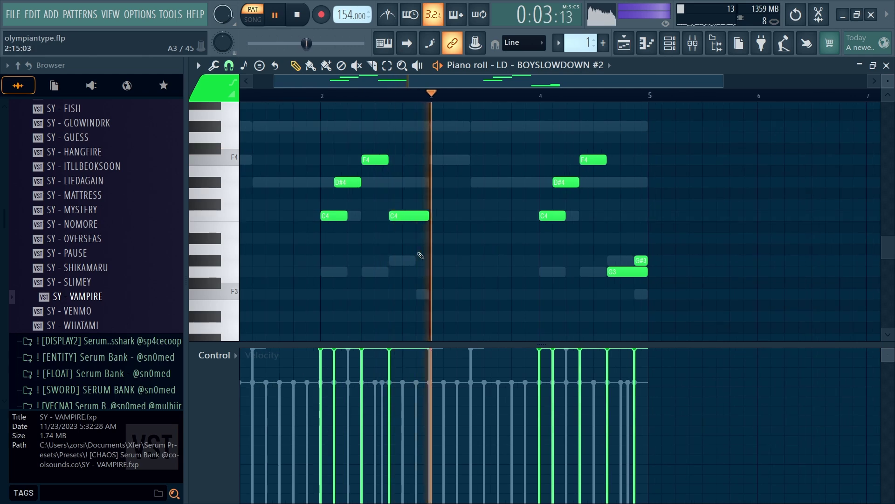
Compare the LD - BOYSLOWDOWN #2 phrases at bars 2 and 4 by selecting each in turn
scroll(643, 259, "up", 2)
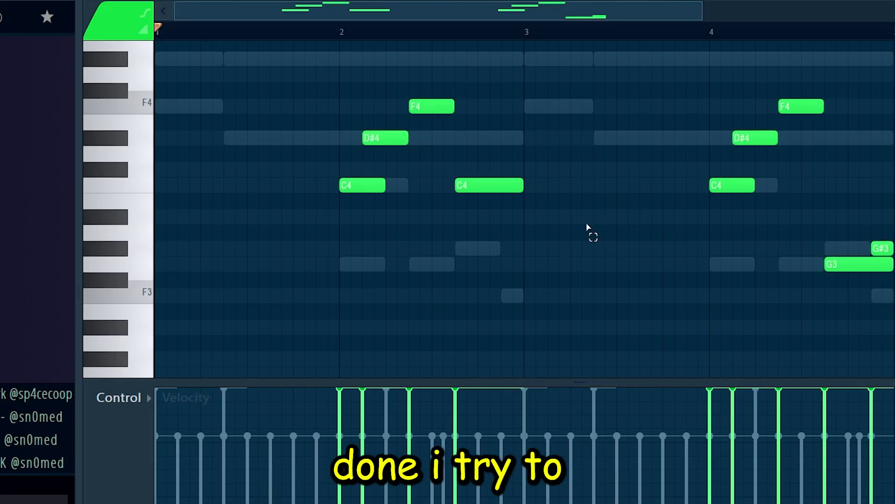
left_click_drag(589, 225, 364, 69)
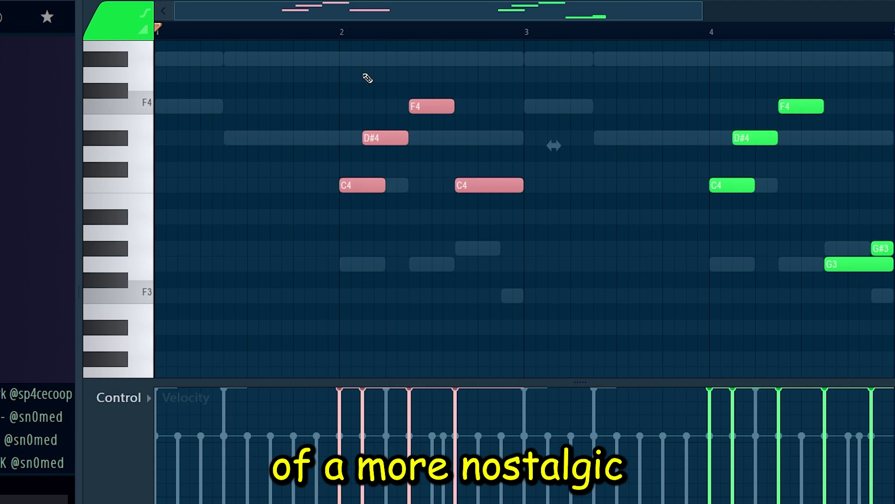
left_click_drag(893, 303, 703, 176)
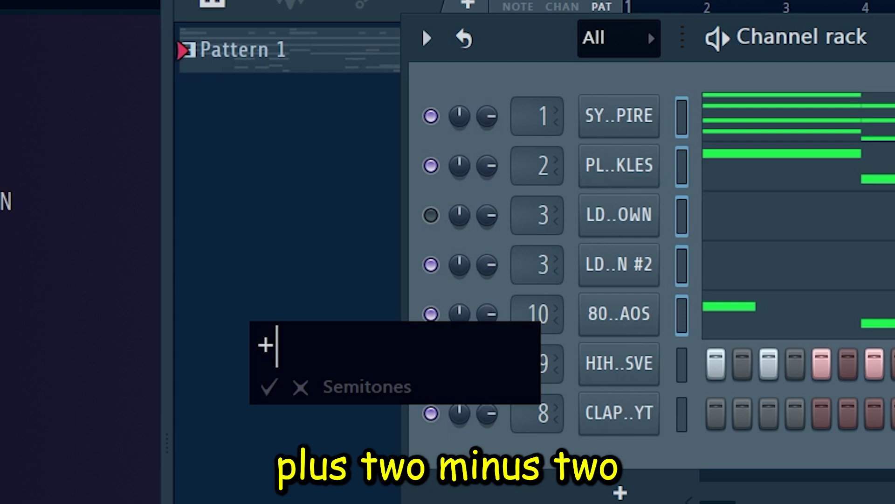
Transpose the notes of the selected synth, sprinkles, lead and 808 channels by semitones and play back the pattern
key("Return")
key("space")
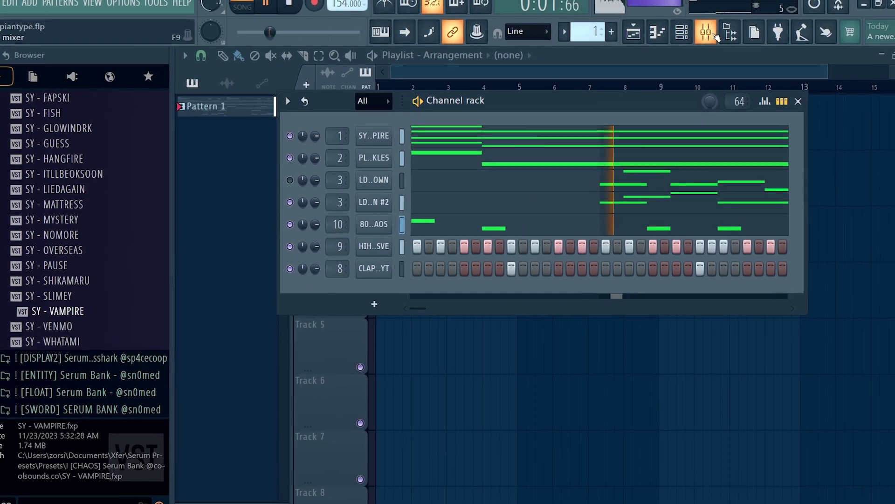
key("space")
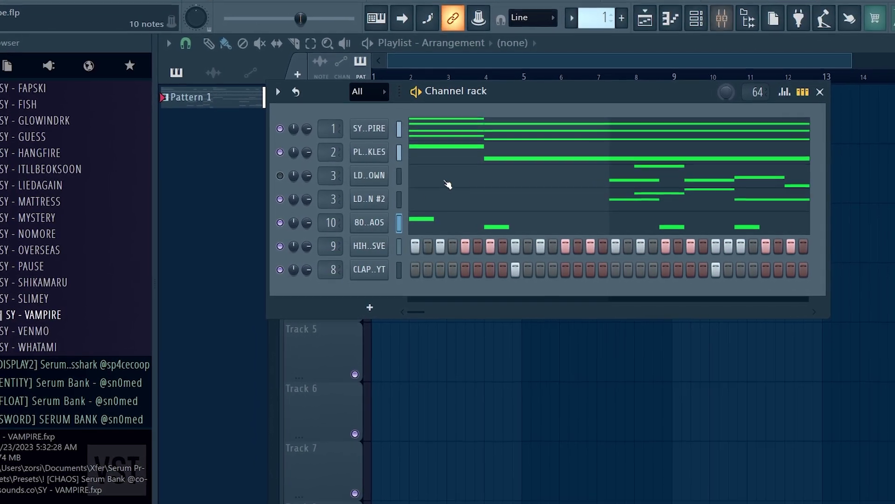
Browse the 808 samples of the F1LTHY x LUKRATIVE KIT for a replacement bass sound
scroll(40, 297, "up", 15)
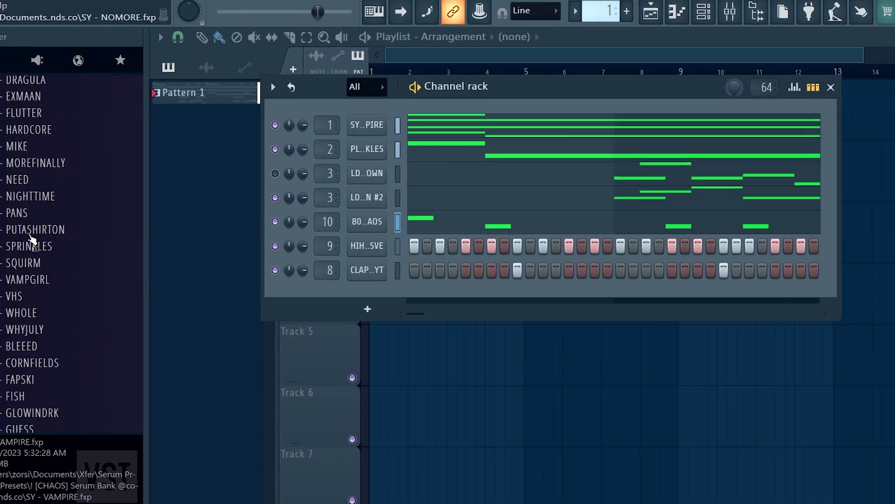
left_click(16, 300)
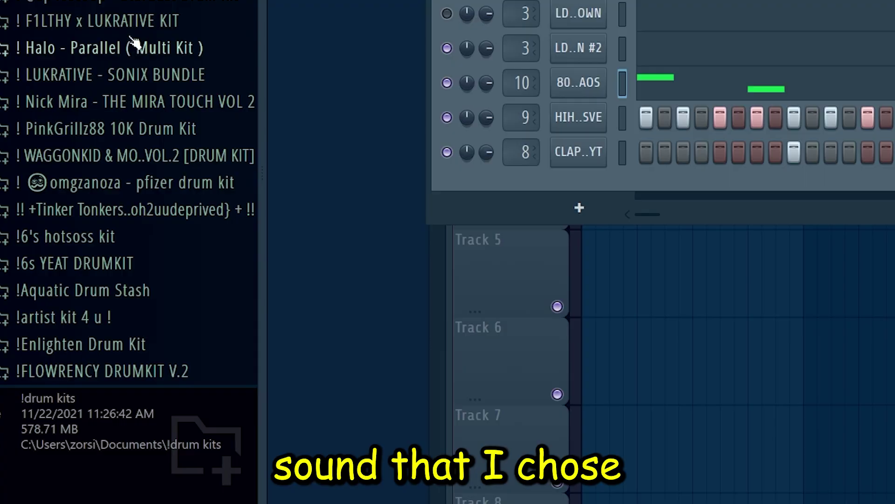
left_click(133, 23)
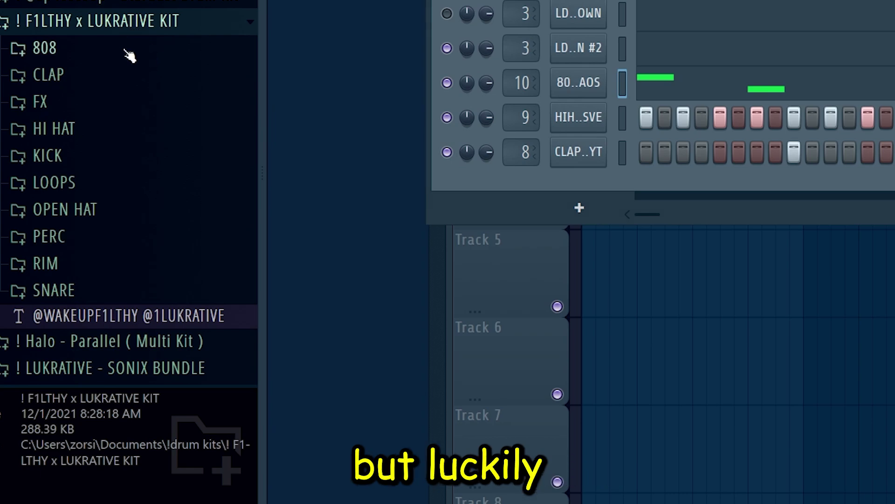
left_click(125, 50)
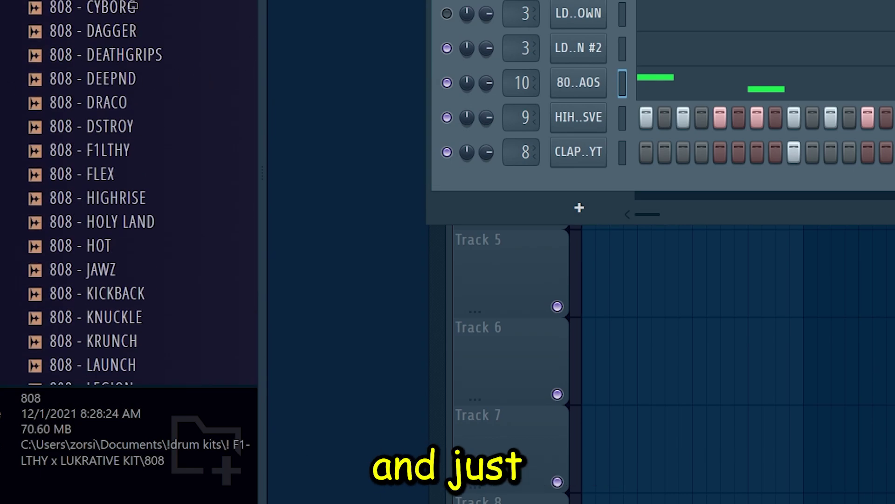
scroll(131, 2, "up", 2)
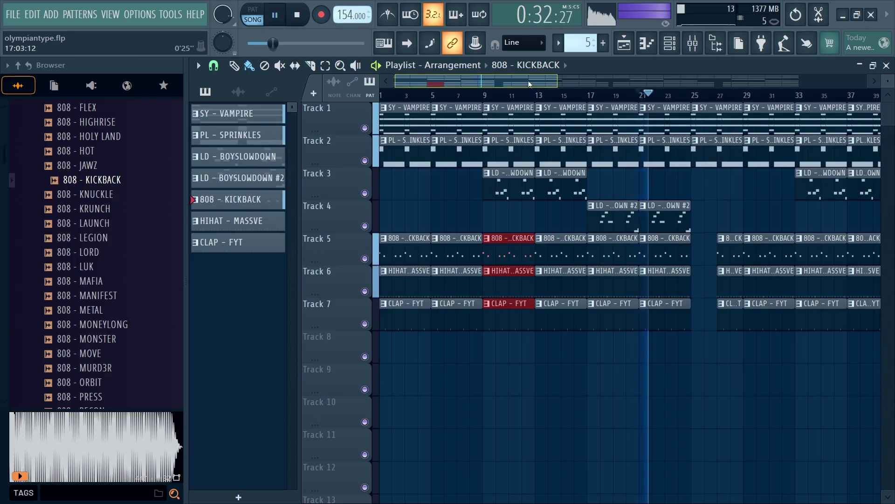
Examine the full arrangement during playback, checking where the leads enter and where the 808 and drums drop out
left_click_drag(529, 84, 569, 86)
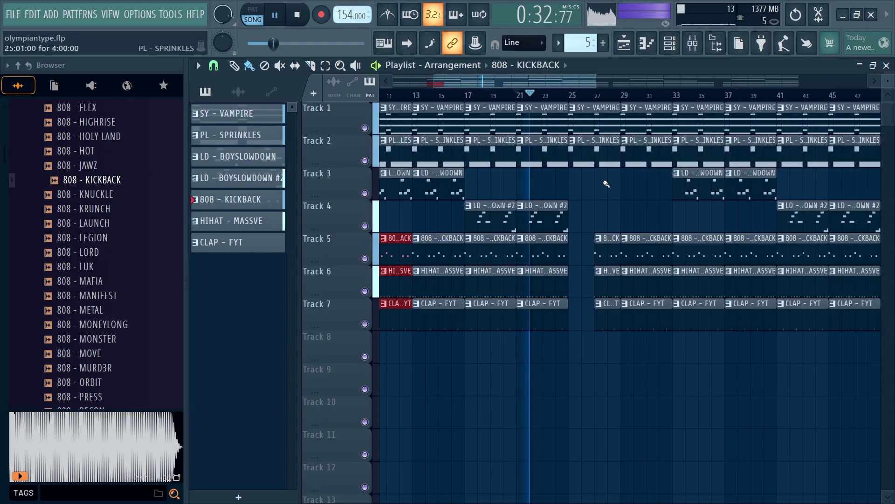
scroll(606, 191, "up", 2)
scroll(637, 201, "down", 4)
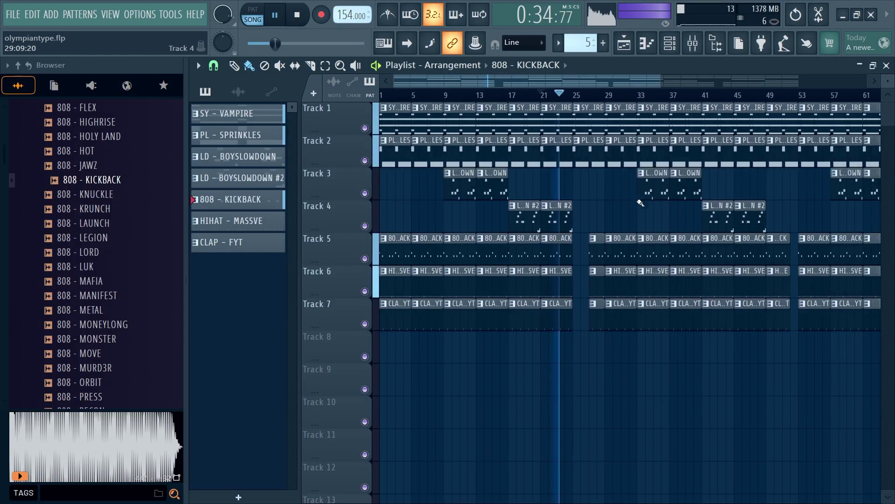
scroll(611, 223, "up", 2)
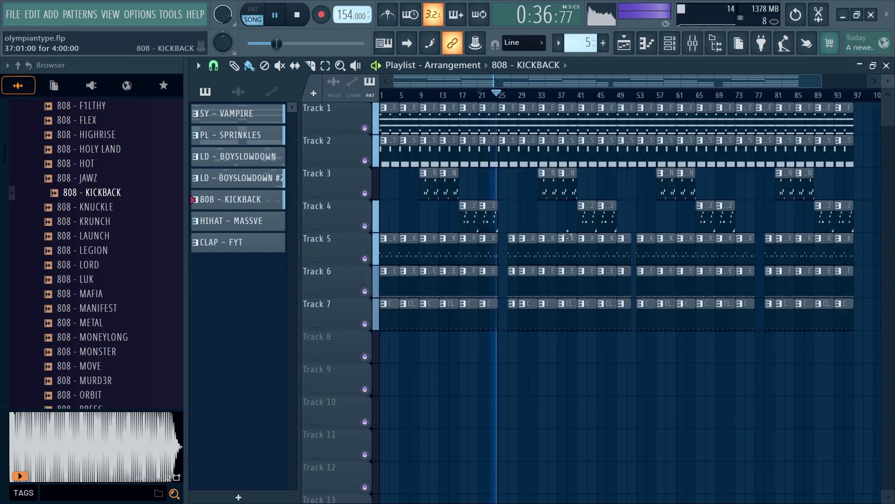
scroll(530, 209, "up", 1)
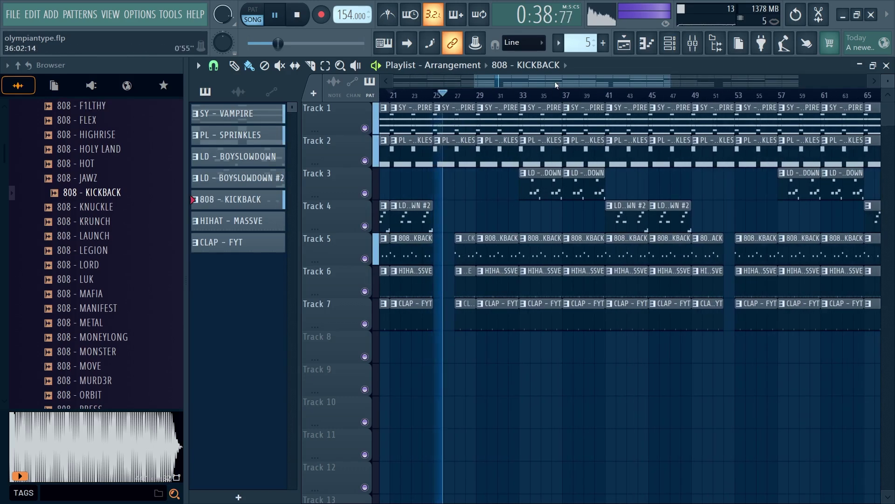
left_click_drag(556, 85, 493, 95)
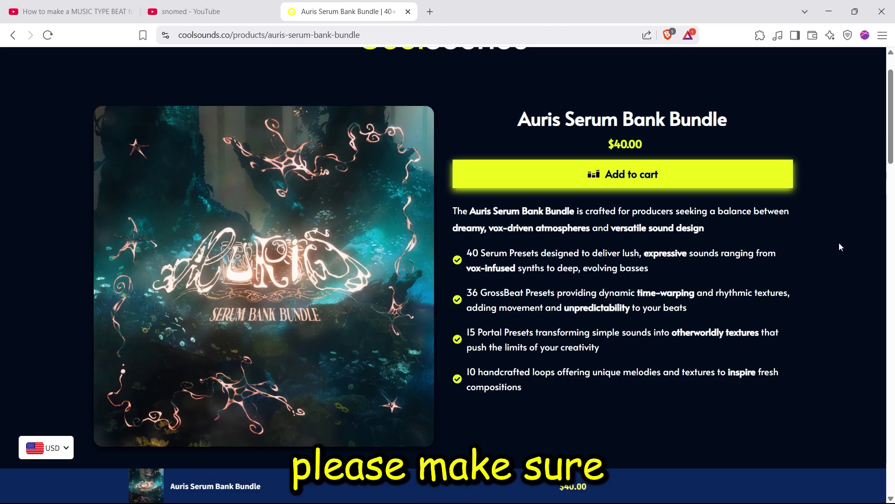
left_click_drag(891, 161, 891, 148)
scroll(889, 145, "down", 3)
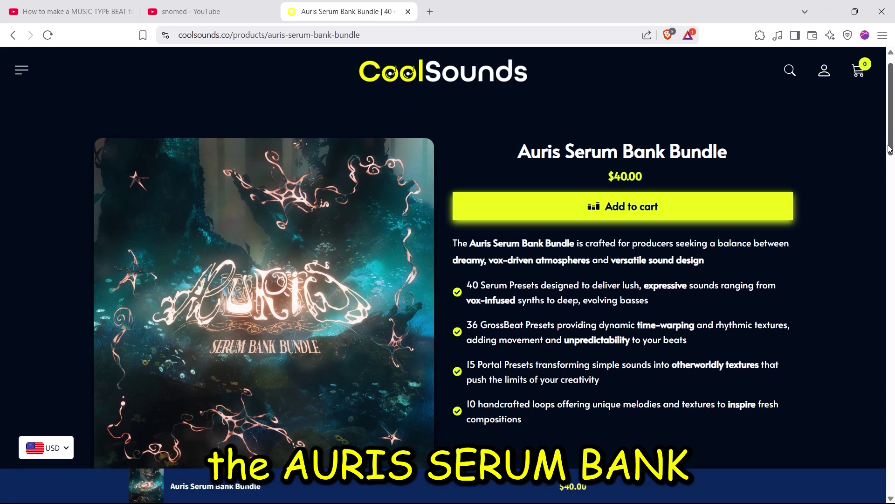